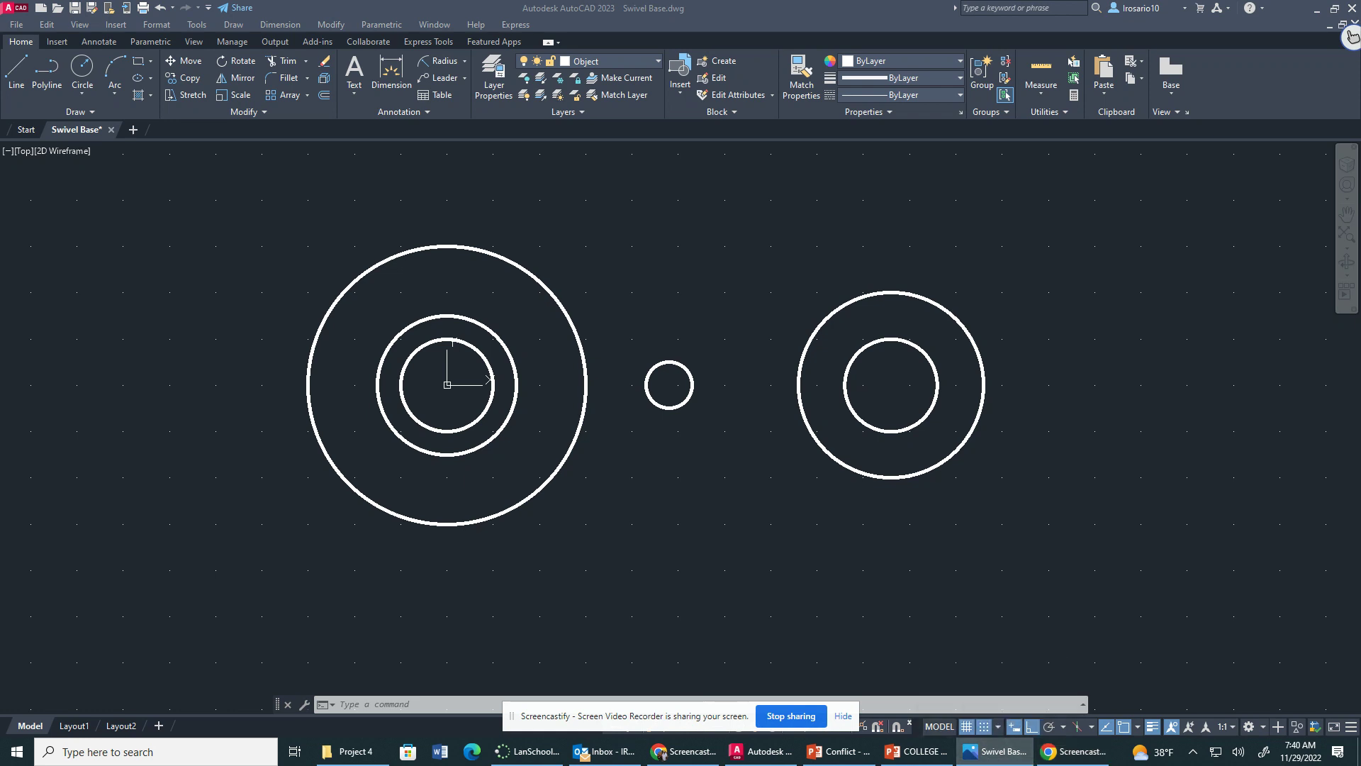
- Review the enlarged swivel base reference image, then hide it again
click(995, 751)
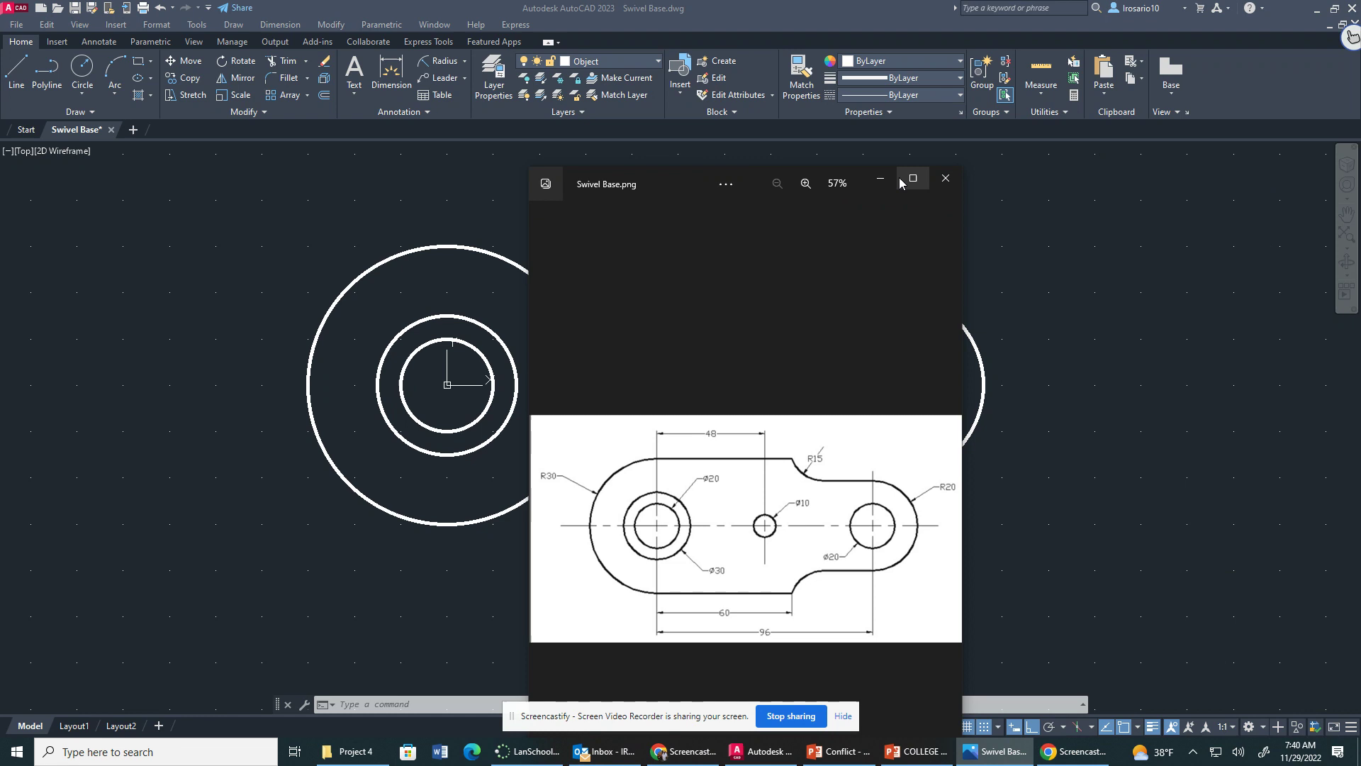
click(908, 178)
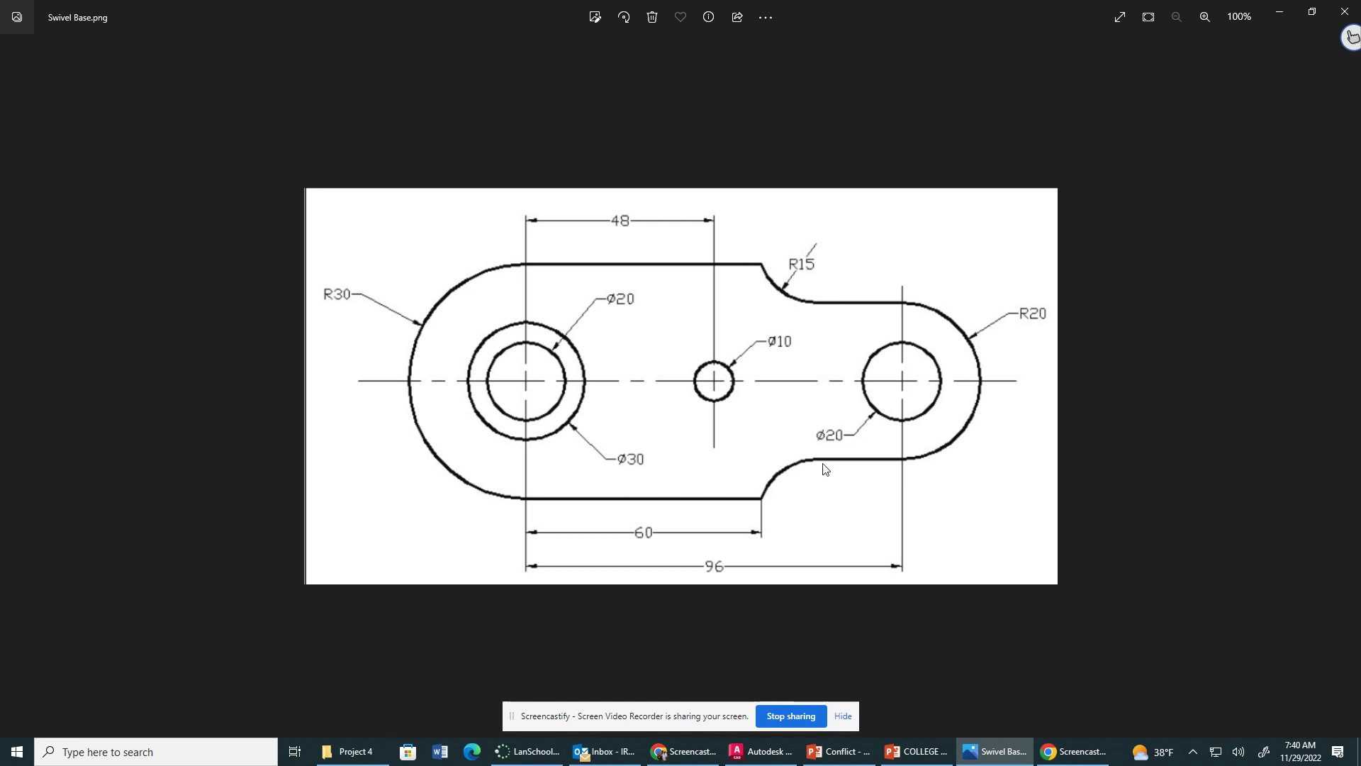
click(1275, 20)
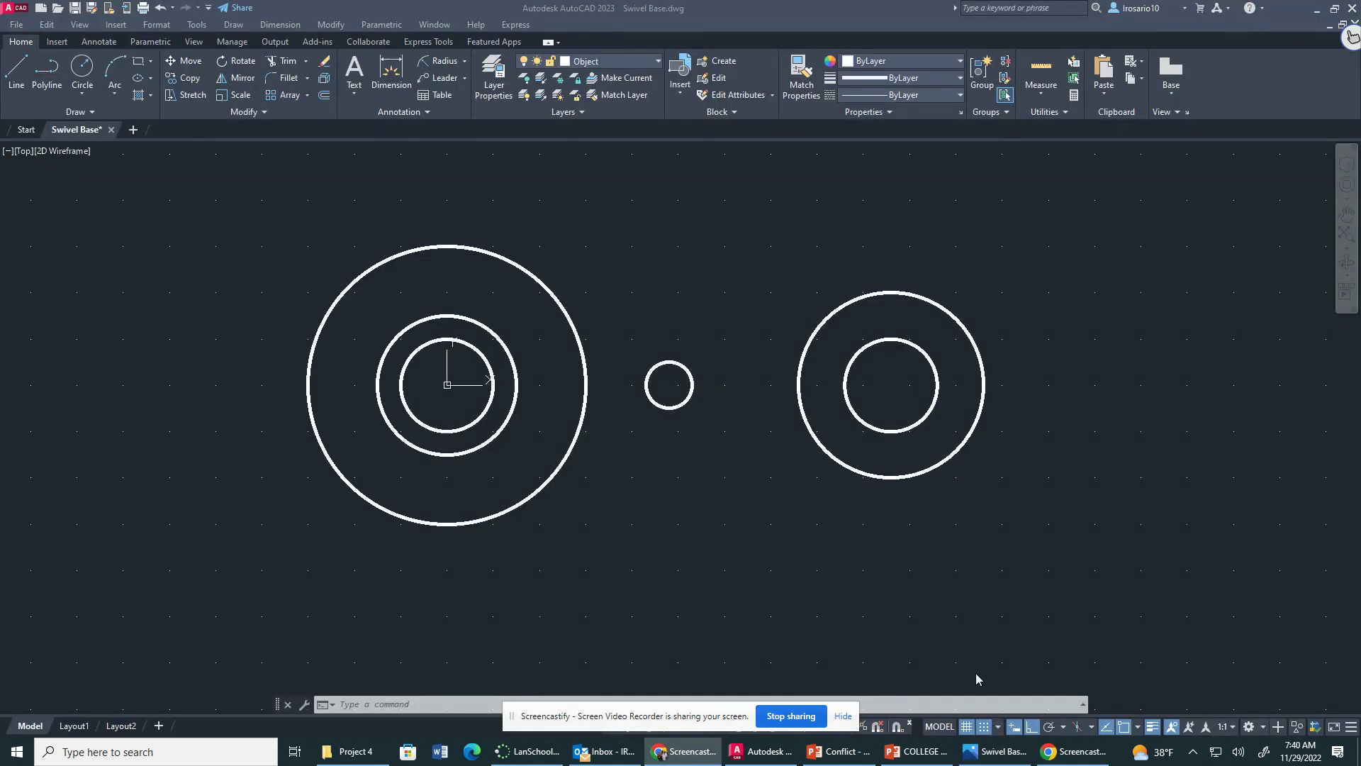
click(995, 751)
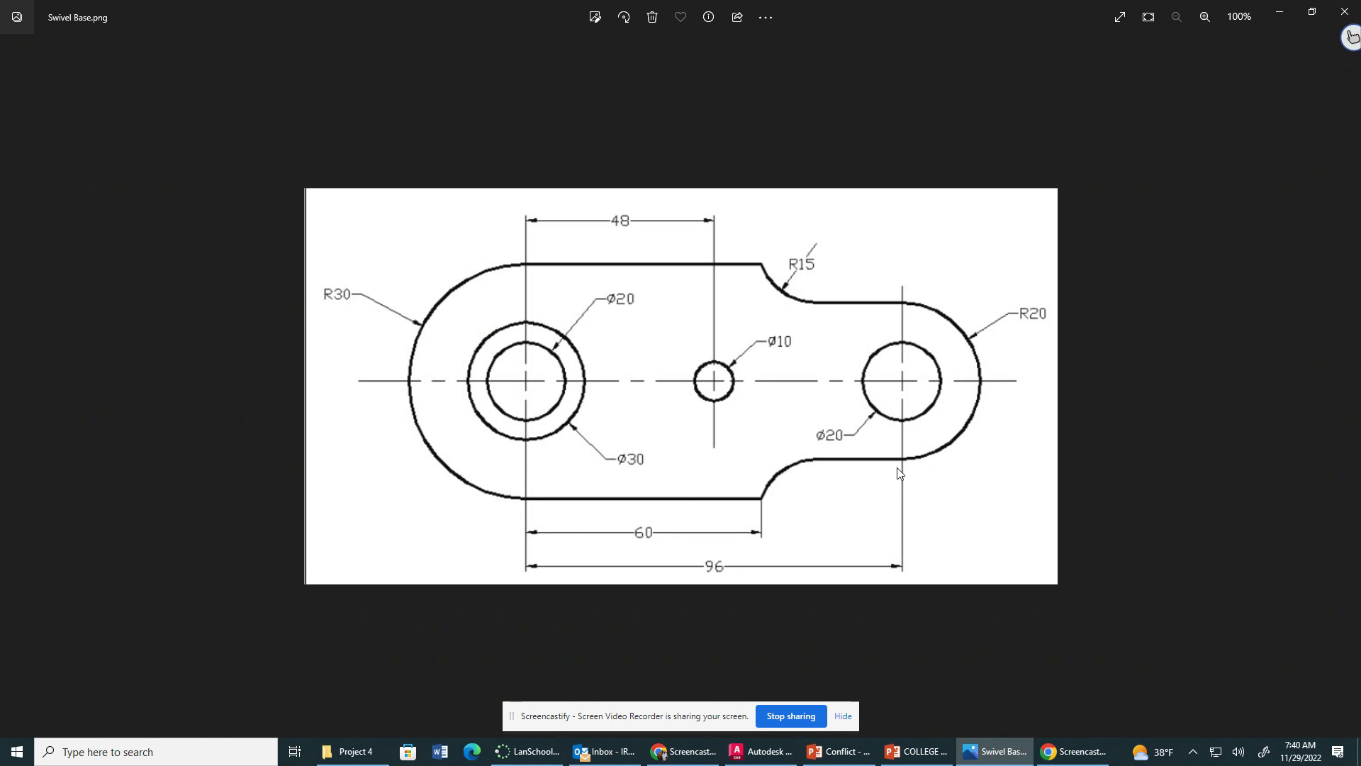
click(1283, 25)
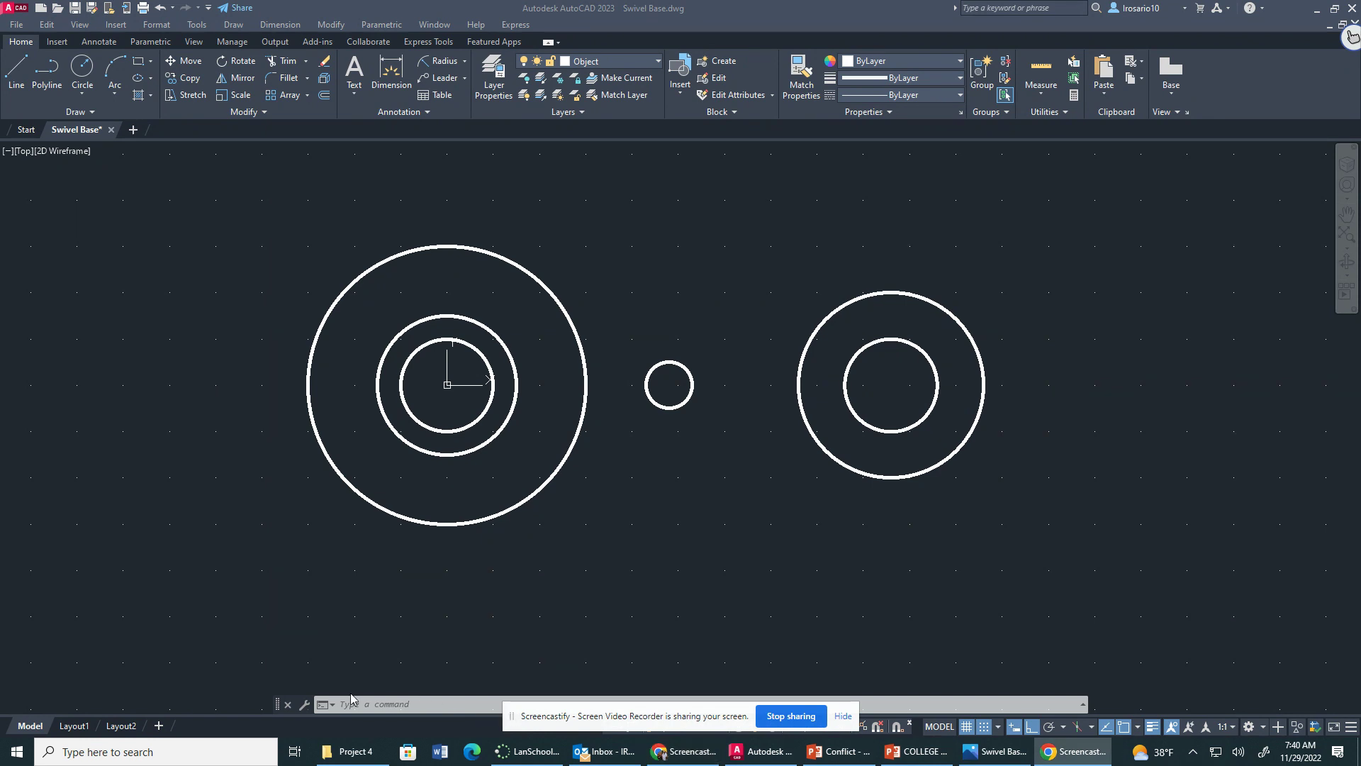
- Adjust the object snap modes in the Drafting Settings dialog
click(788, 716)
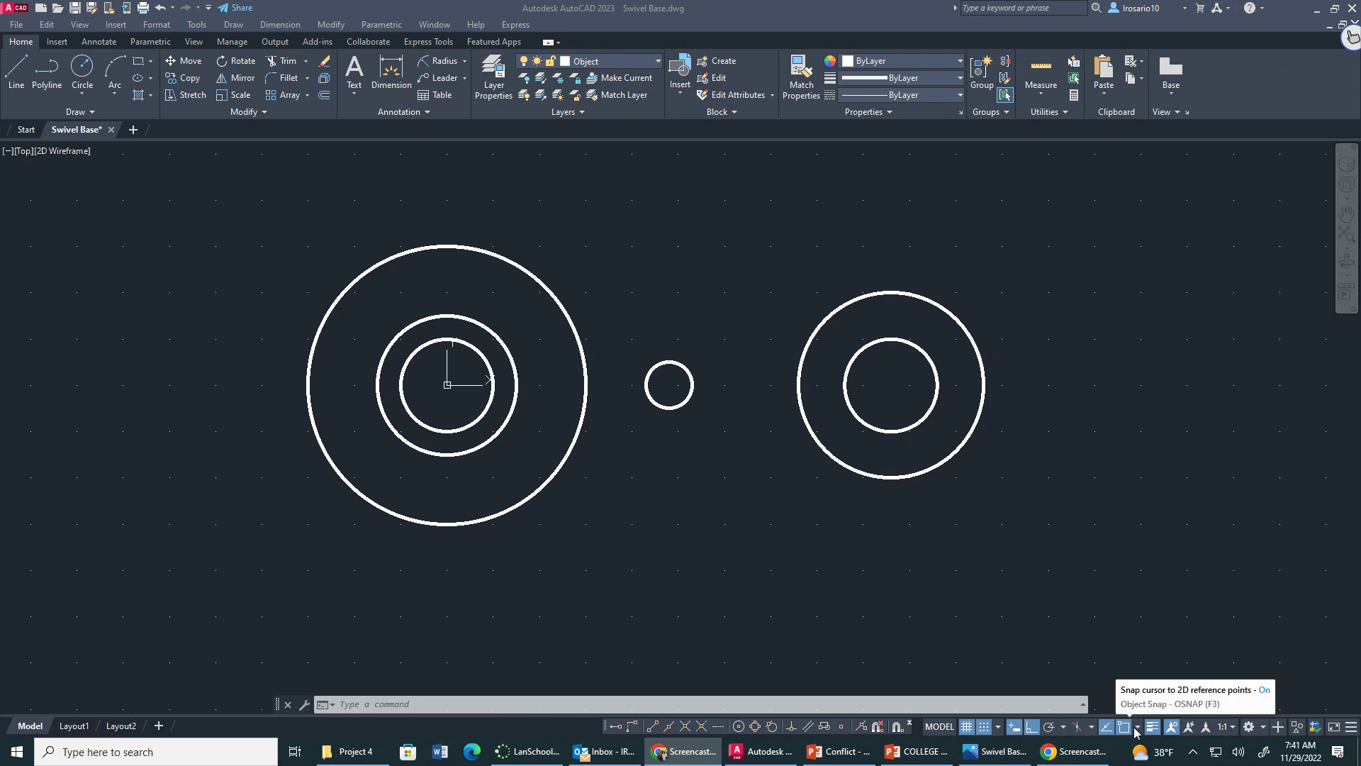
click(1135, 732)
click(1138, 728)
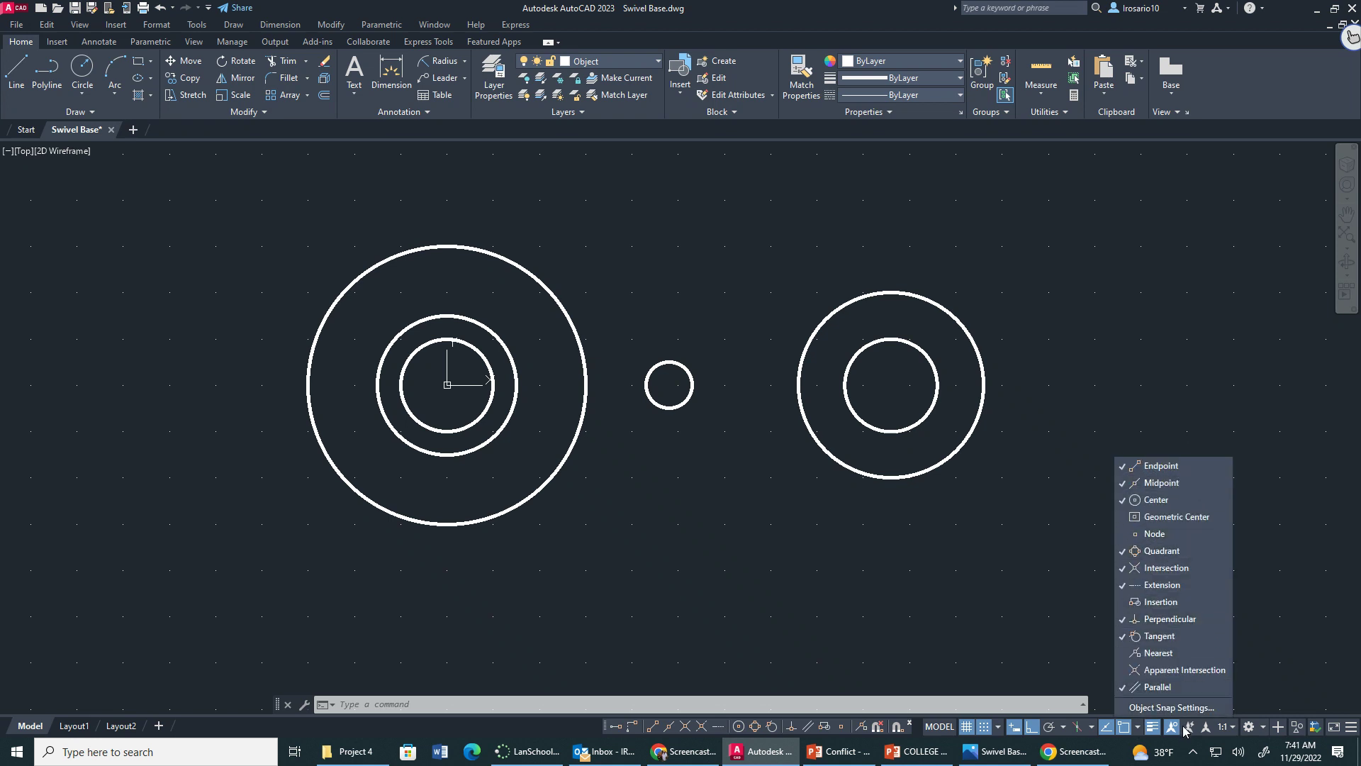
click(1171, 707)
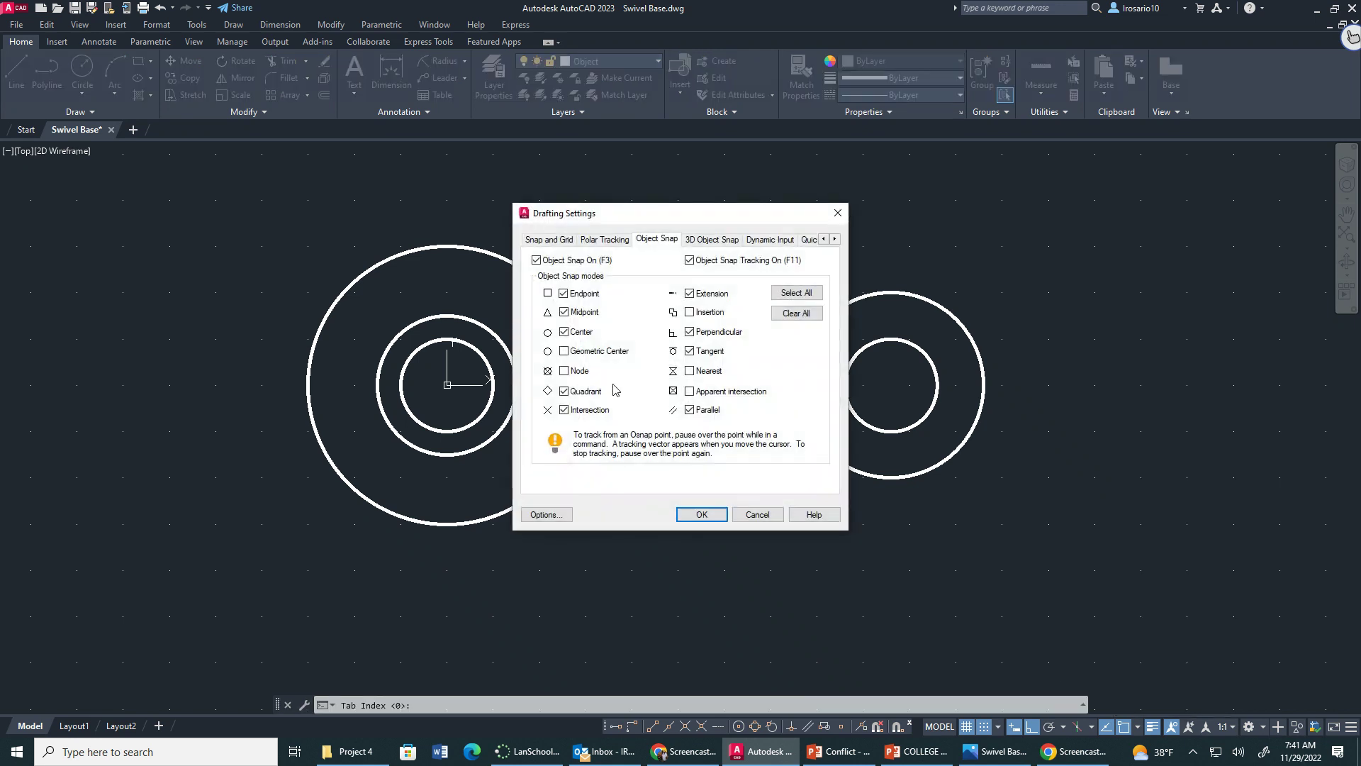
drag(850, 268, 1093, 269)
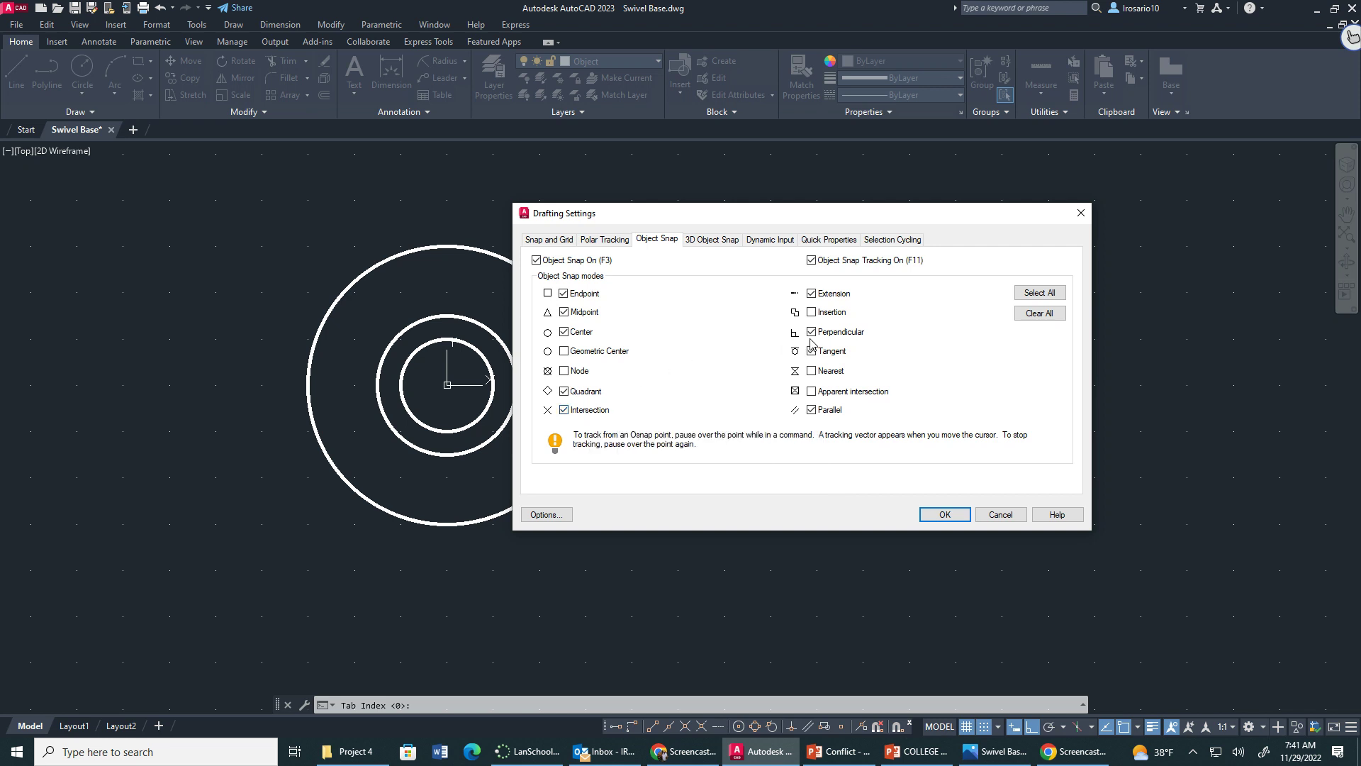
click(944, 515)
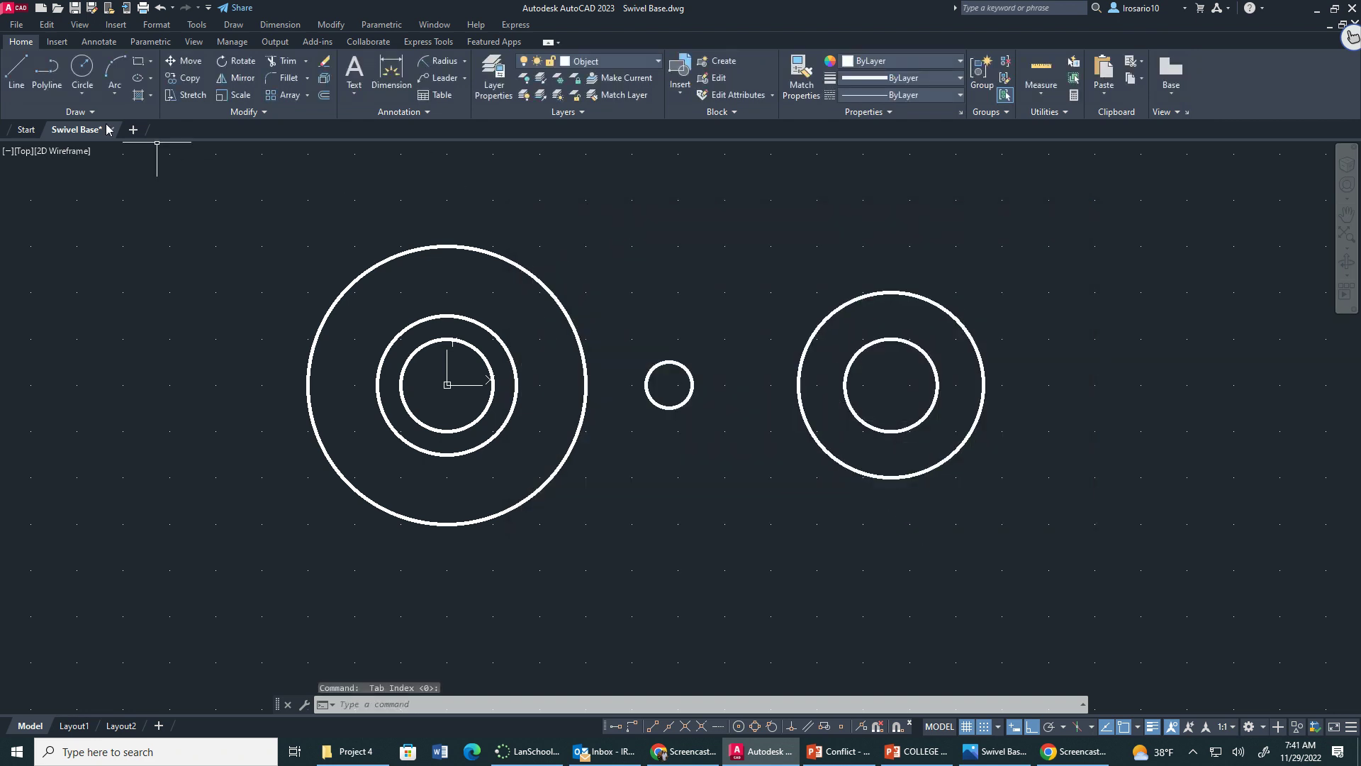
- Draw a 60-unit line tangent to the top of the large left circle
click(20, 80)
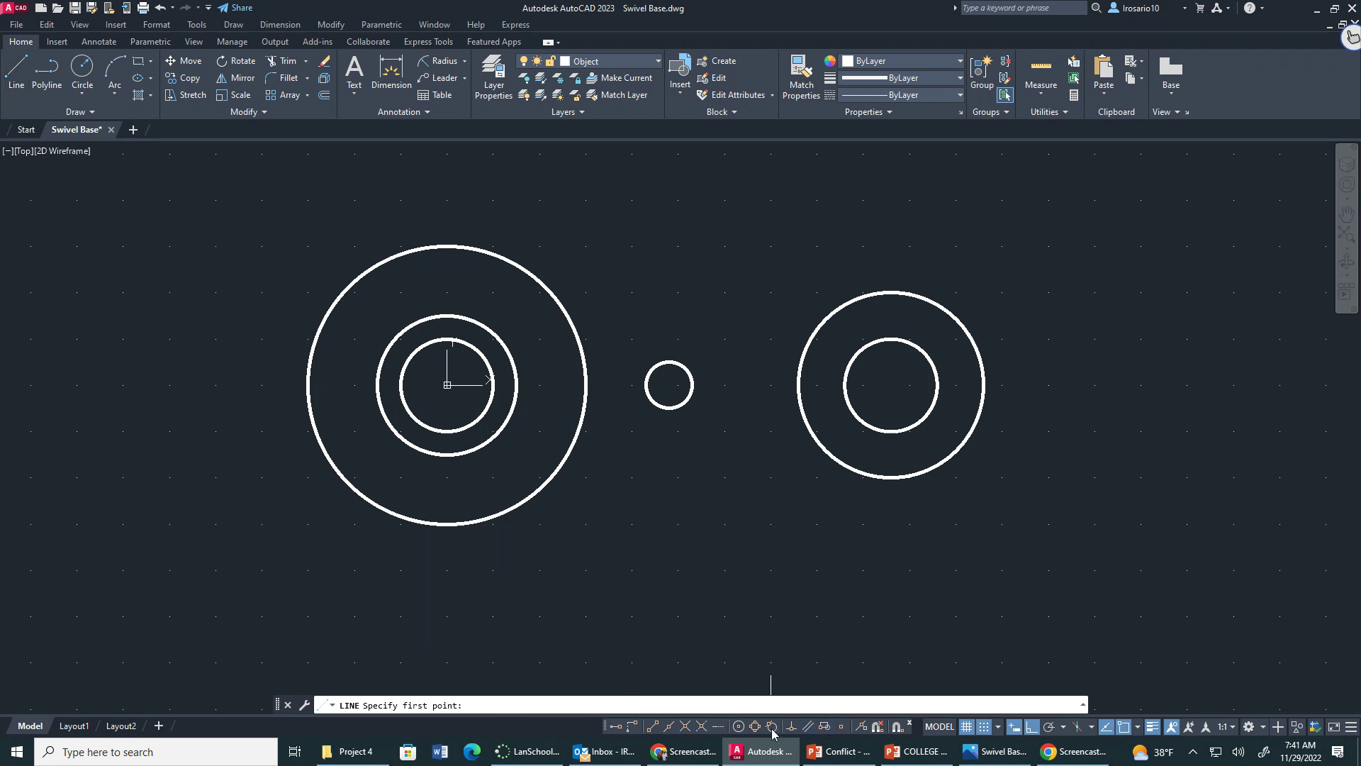
click(428, 244)
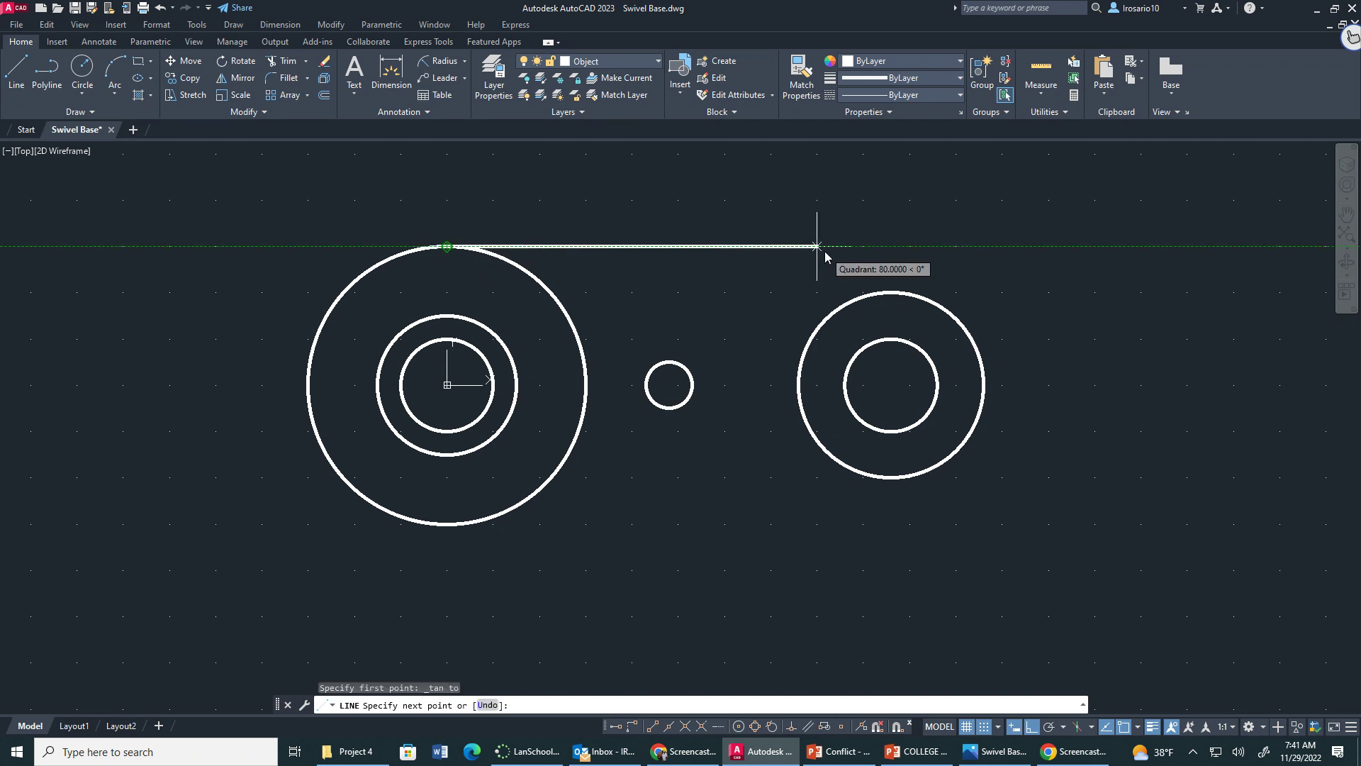
text(60)
key(Return)
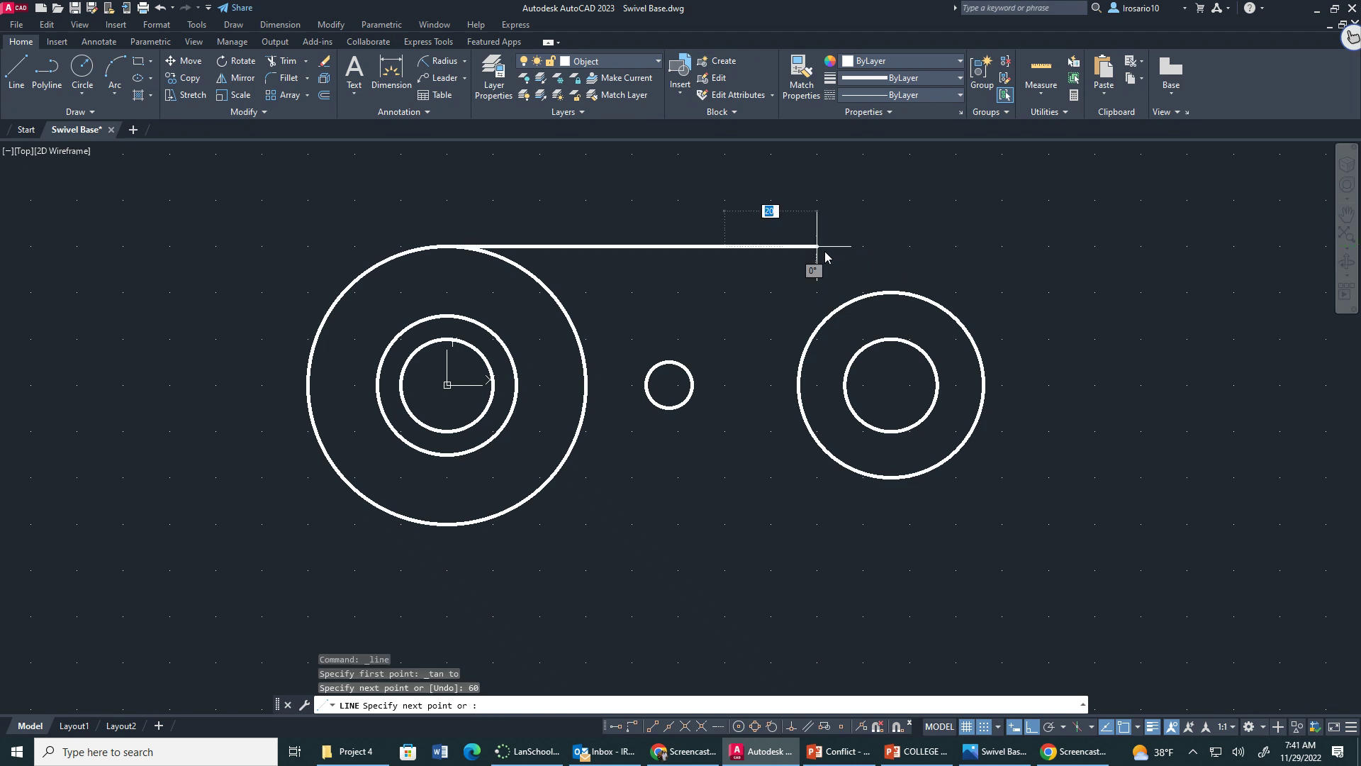
key(Escape)
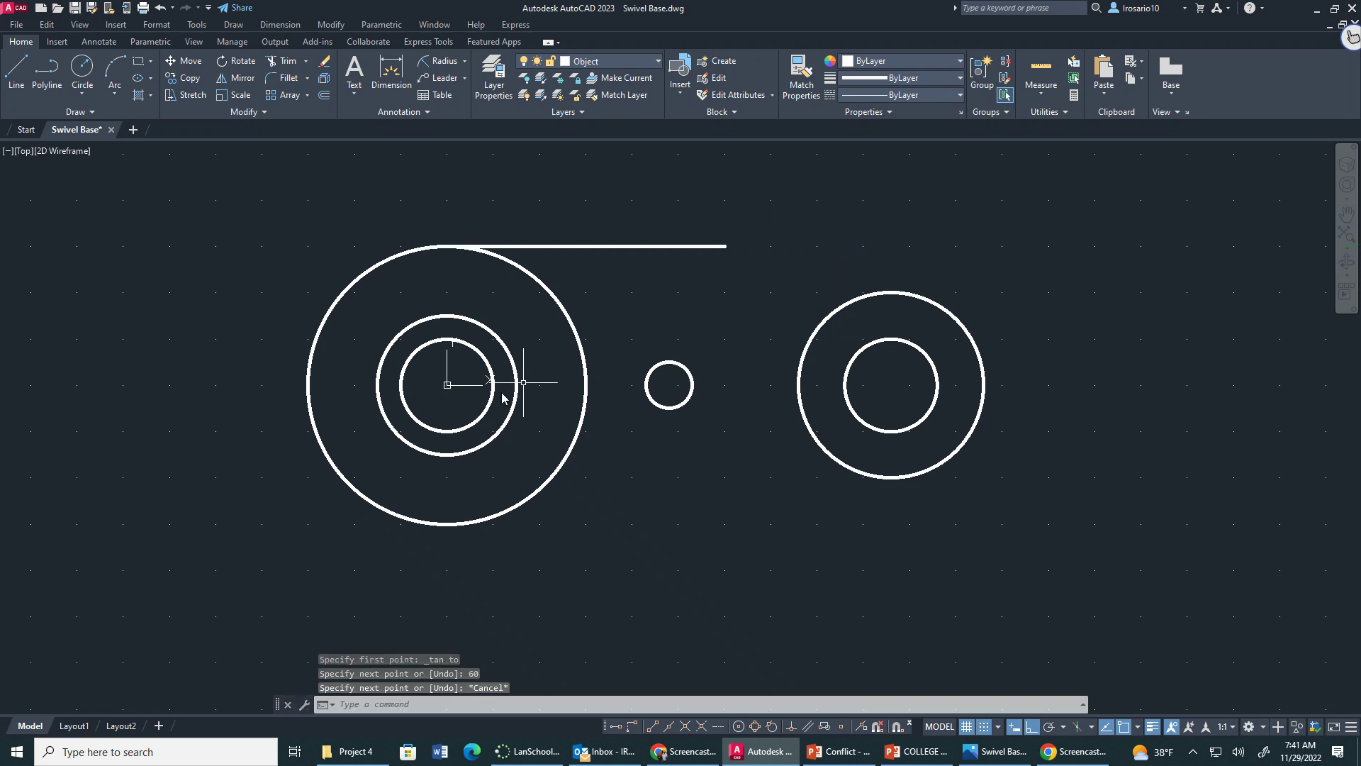
- Draw a matching 60-unit line tangent to the large left circle's bottom
click(14, 71)
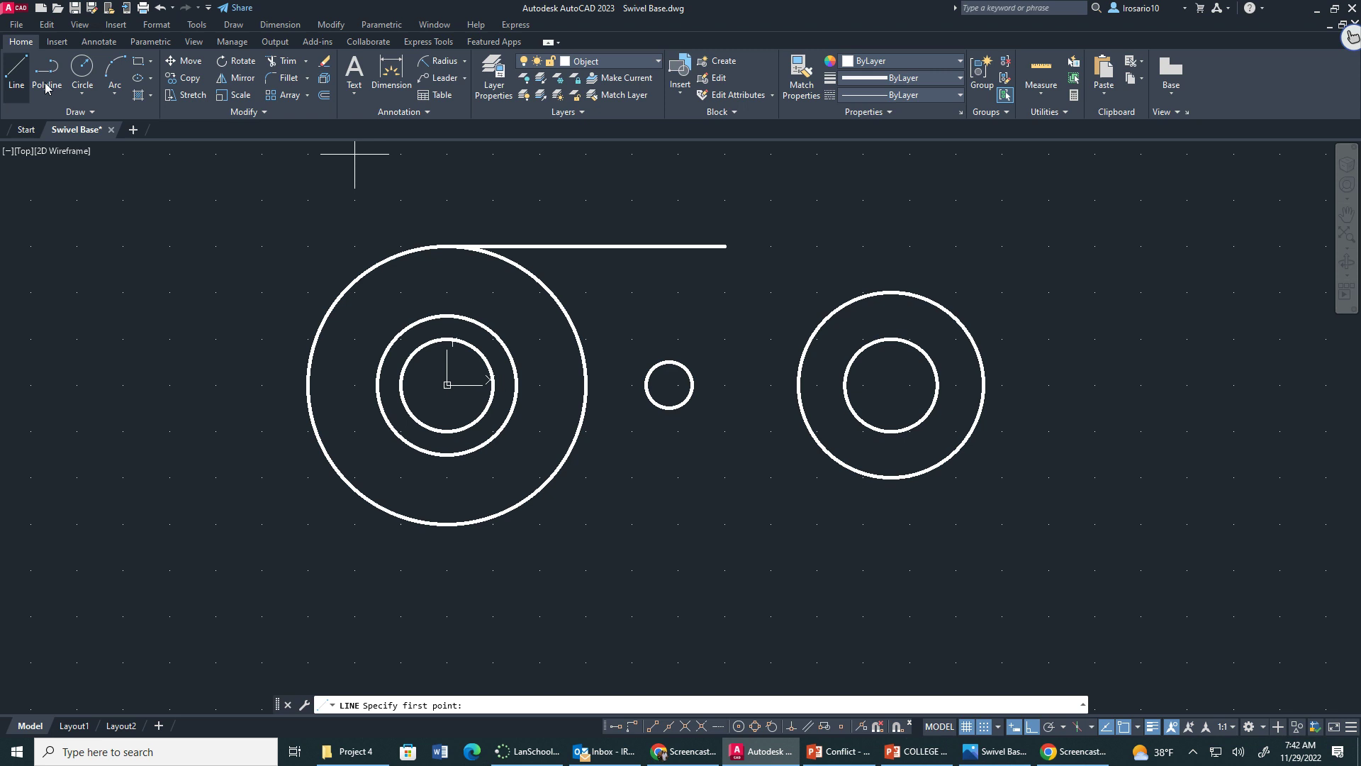
click(774, 727)
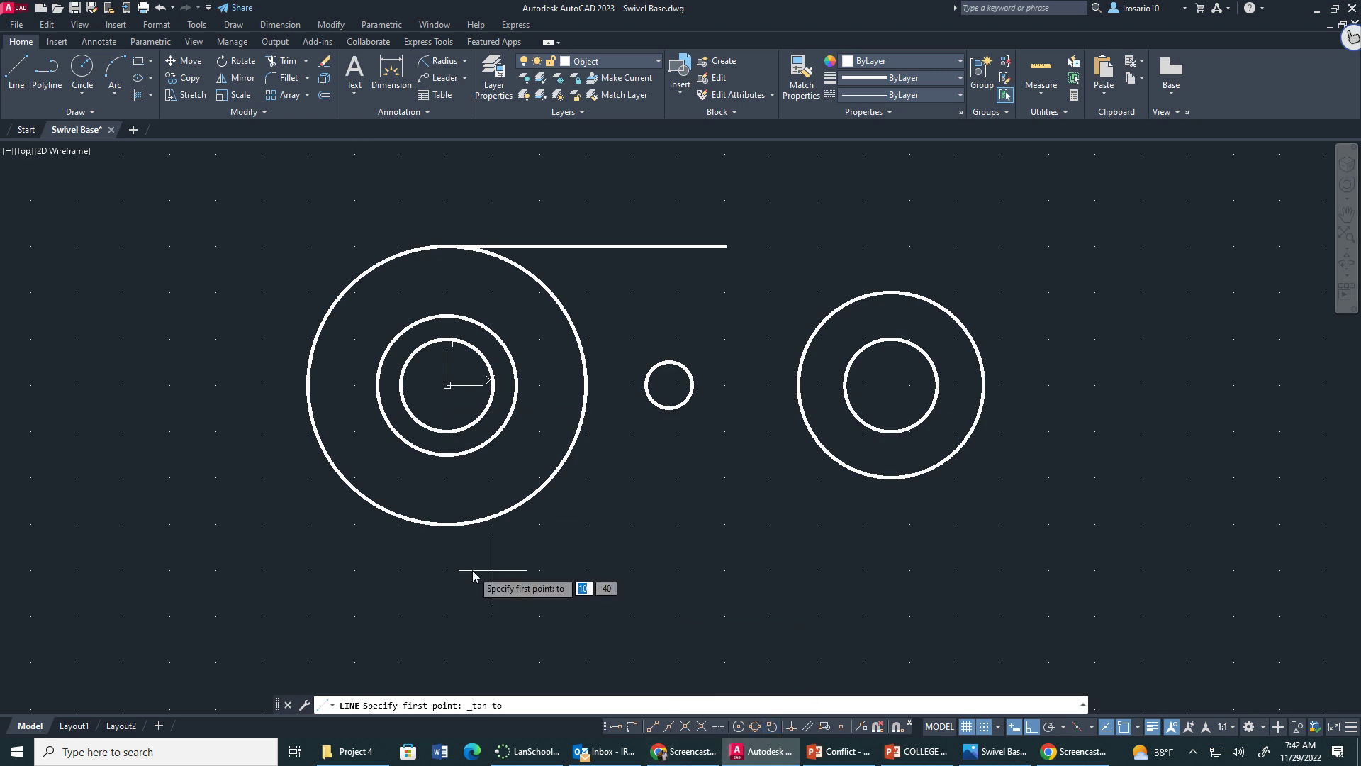
click(448, 524)
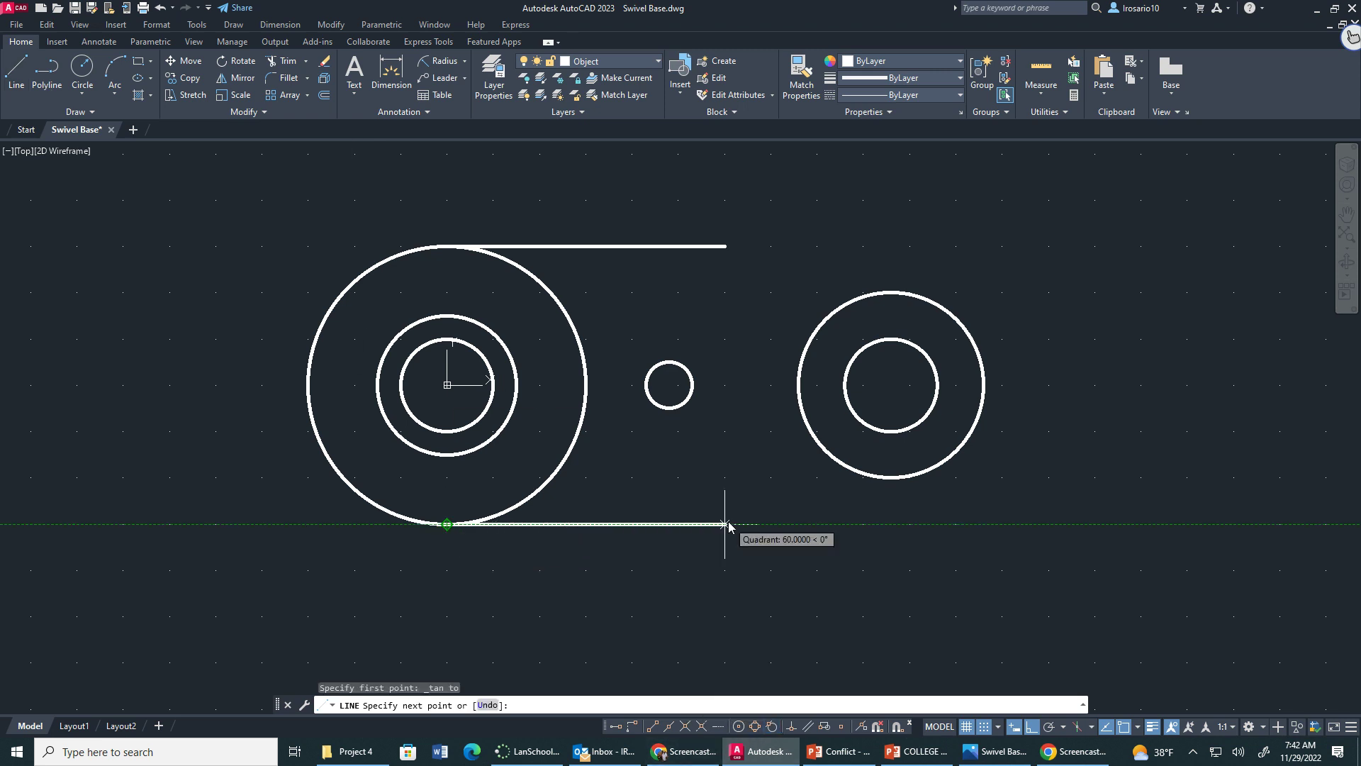
text(60)
key(Return)
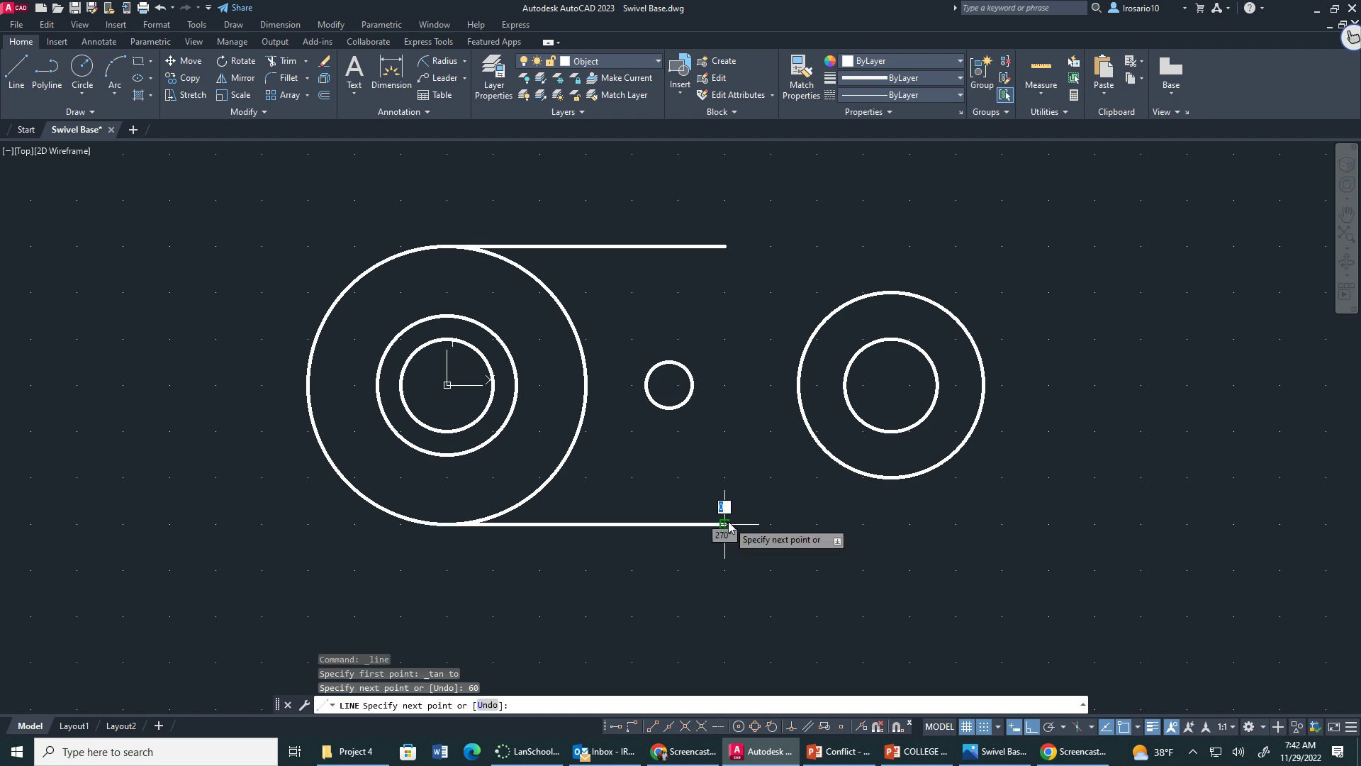
key(Escape)
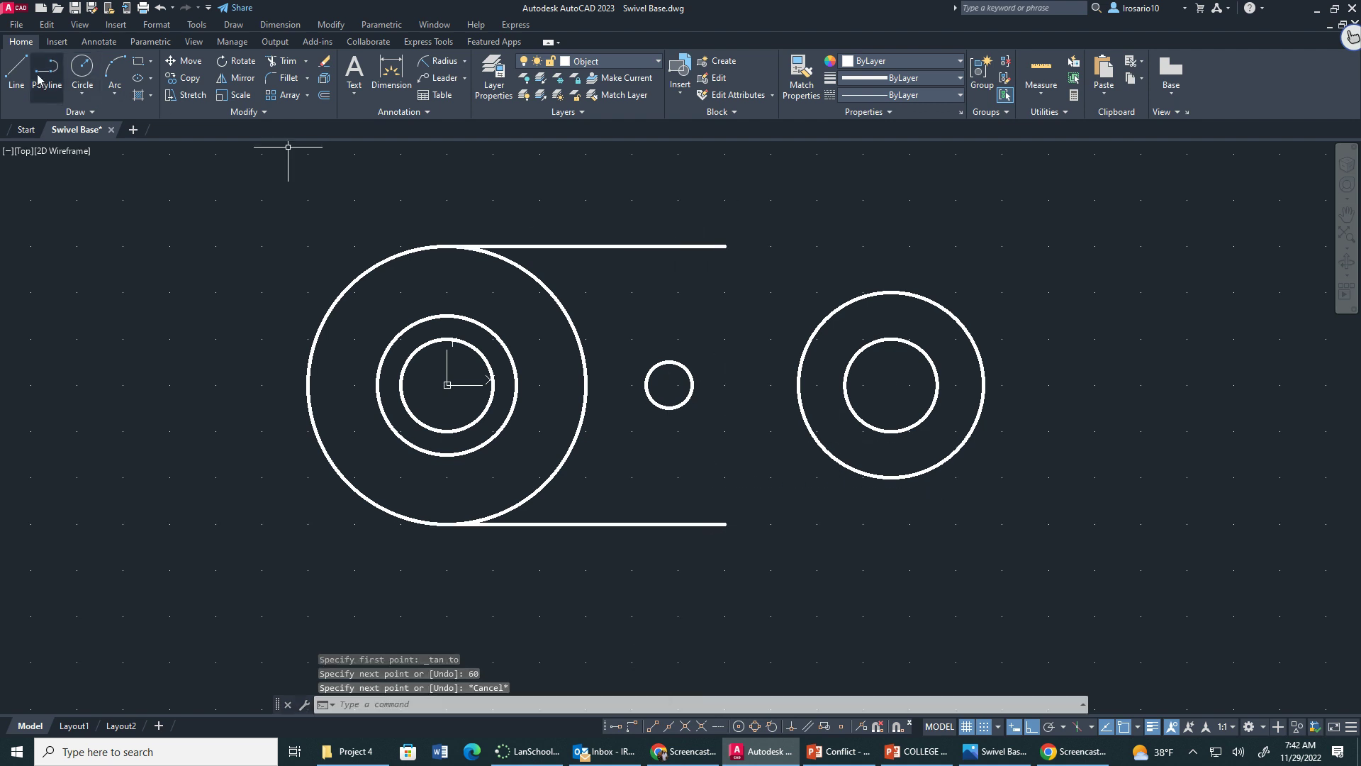
- Draw a line tangent to the right circle's top, ending above the small center hole
click(16, 71)
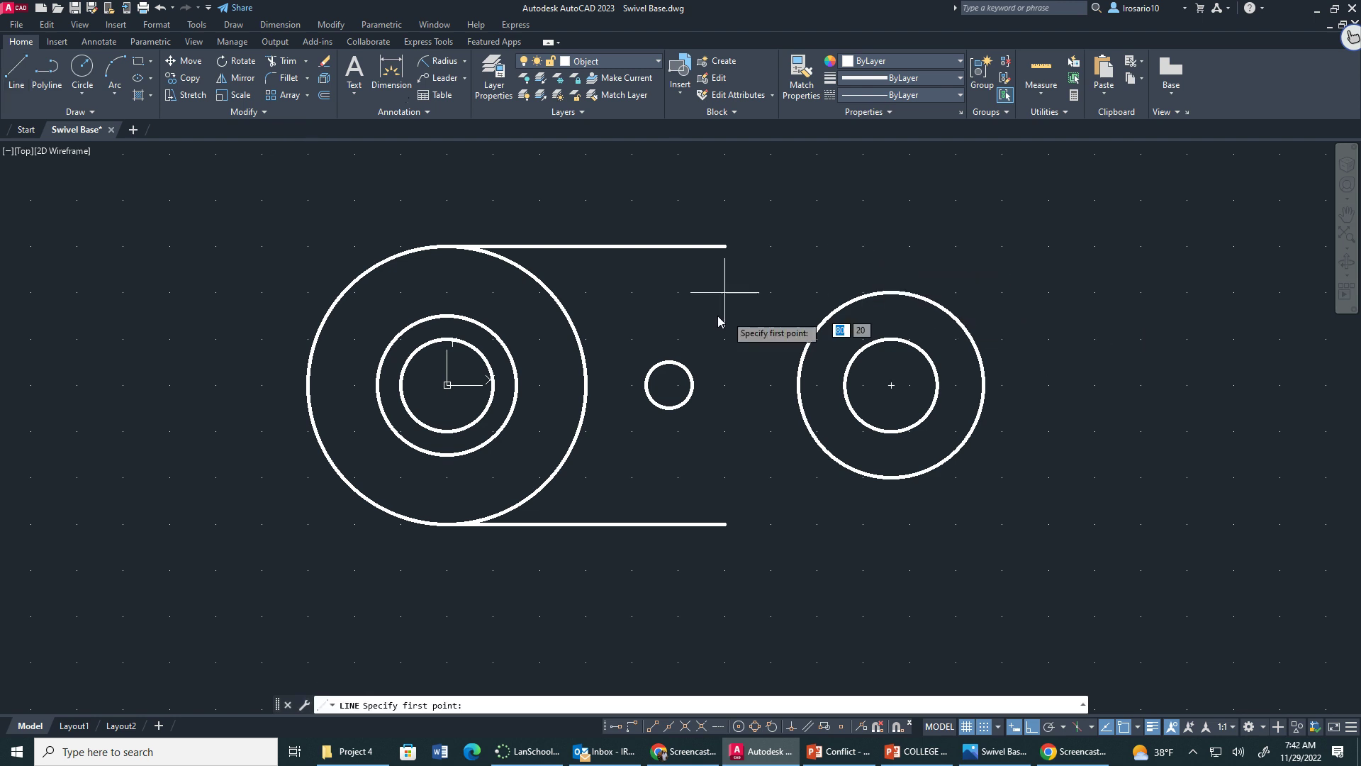
key(alt+Tab)
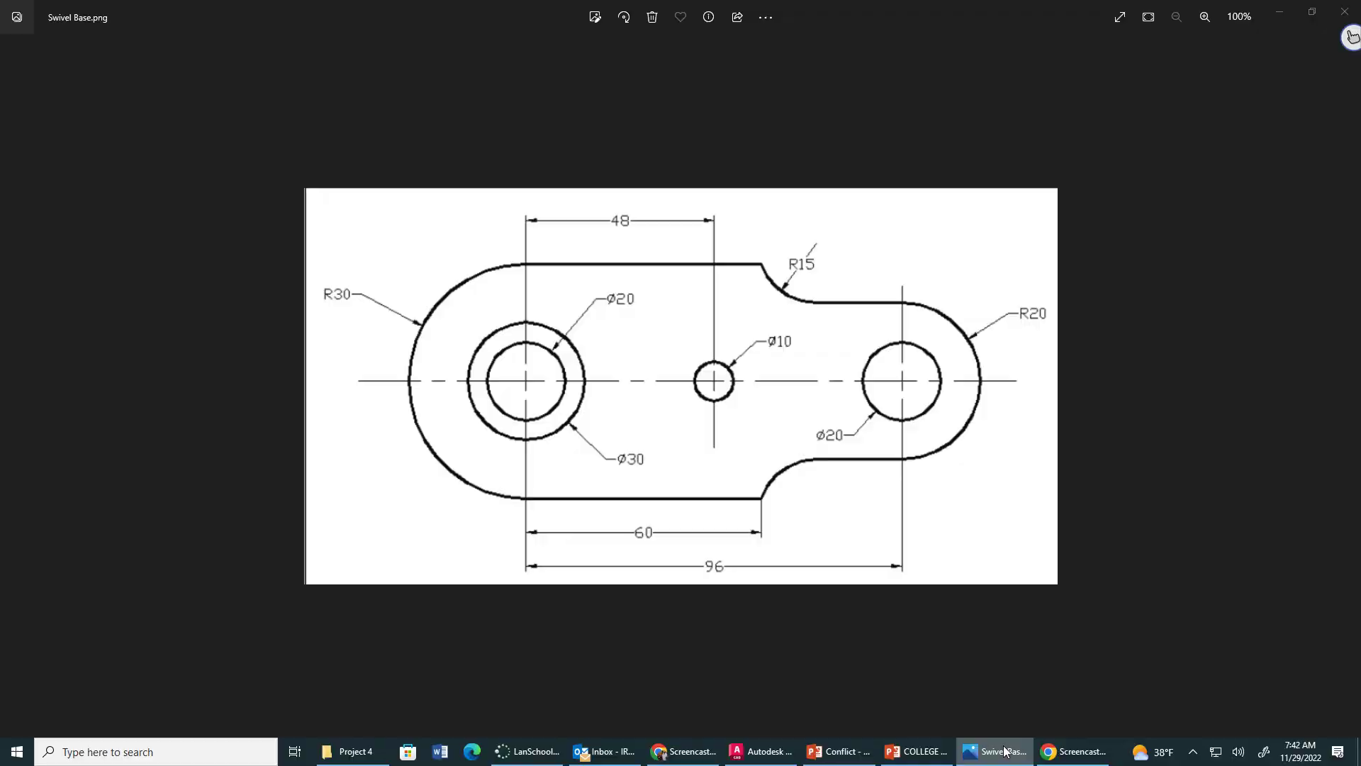
key(alt+Tab)
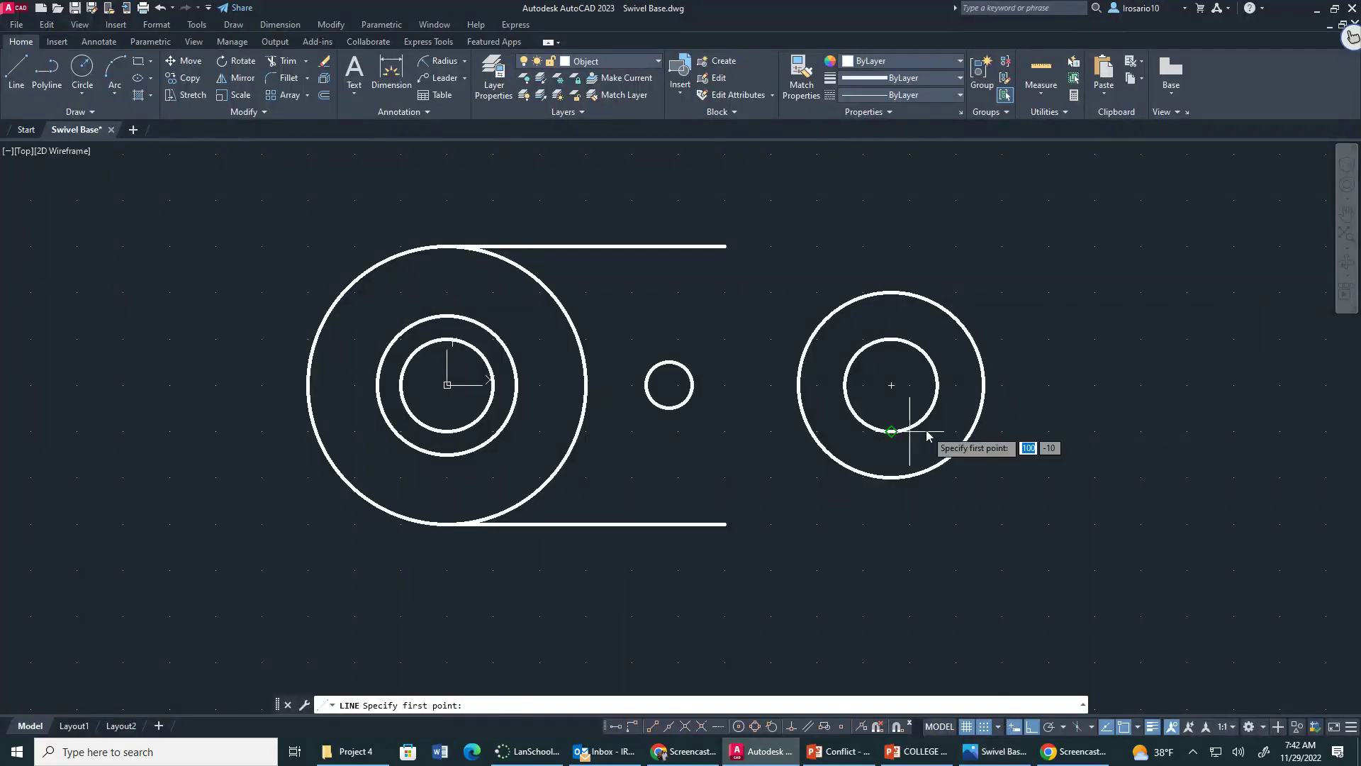
click(20, 72)
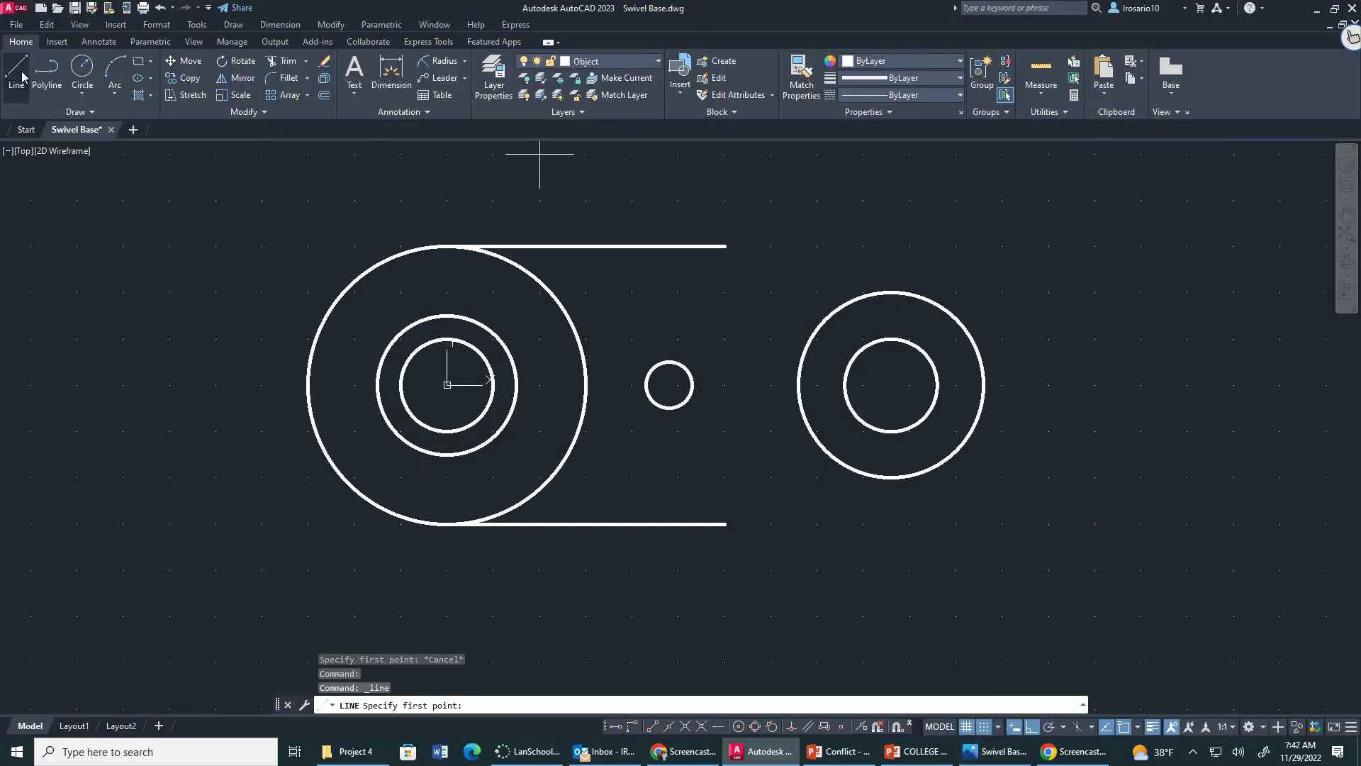
click(772, 729)
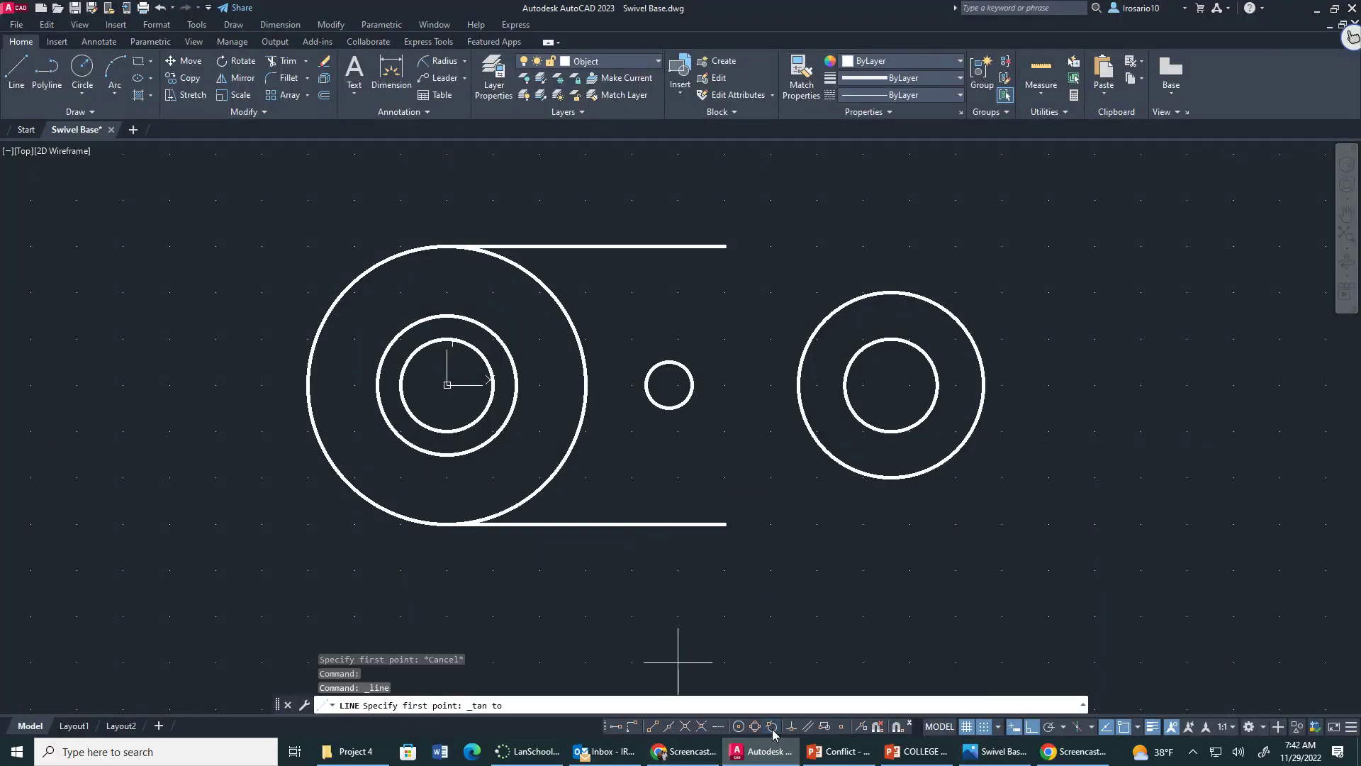
click(876, 300)
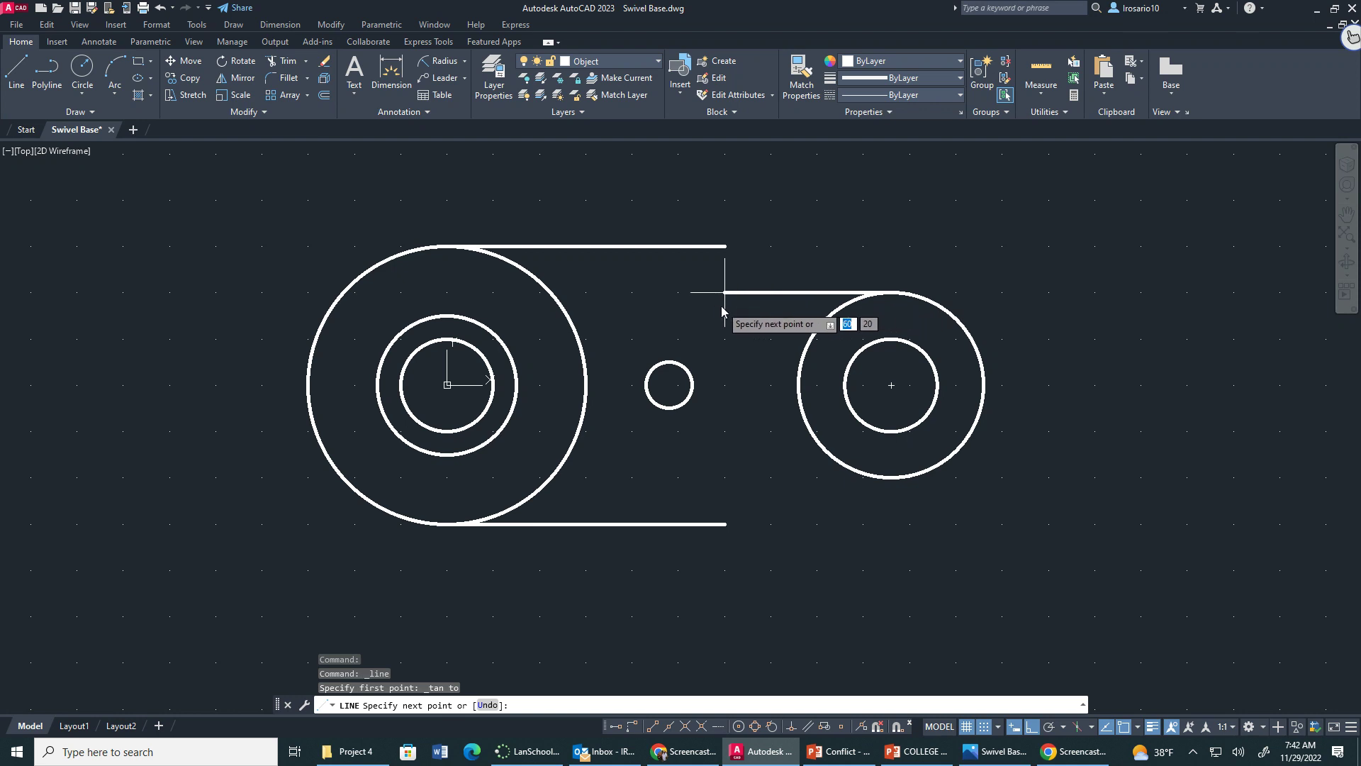
click(678, 292)
key(Escape)
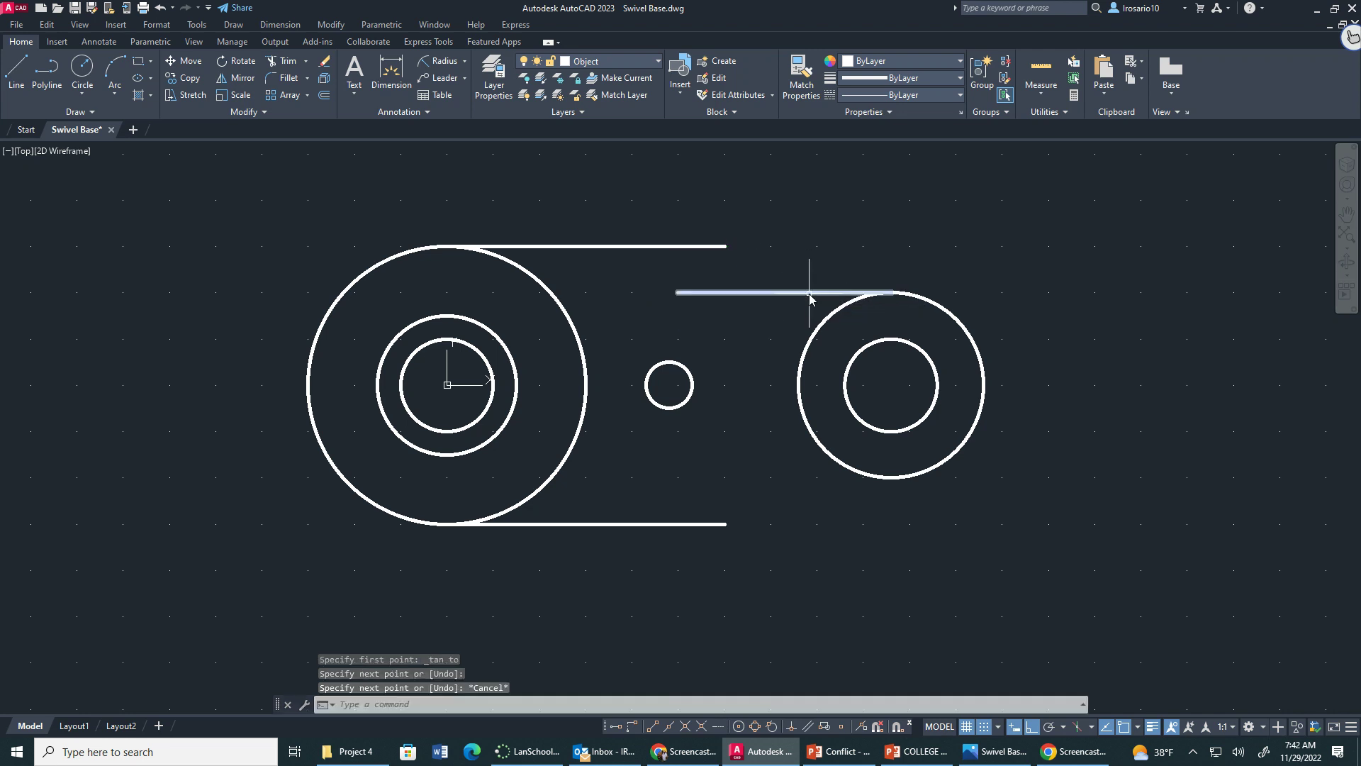
- Draw a matching leftward line tangent to the right circle's bottom
click(17, 78)
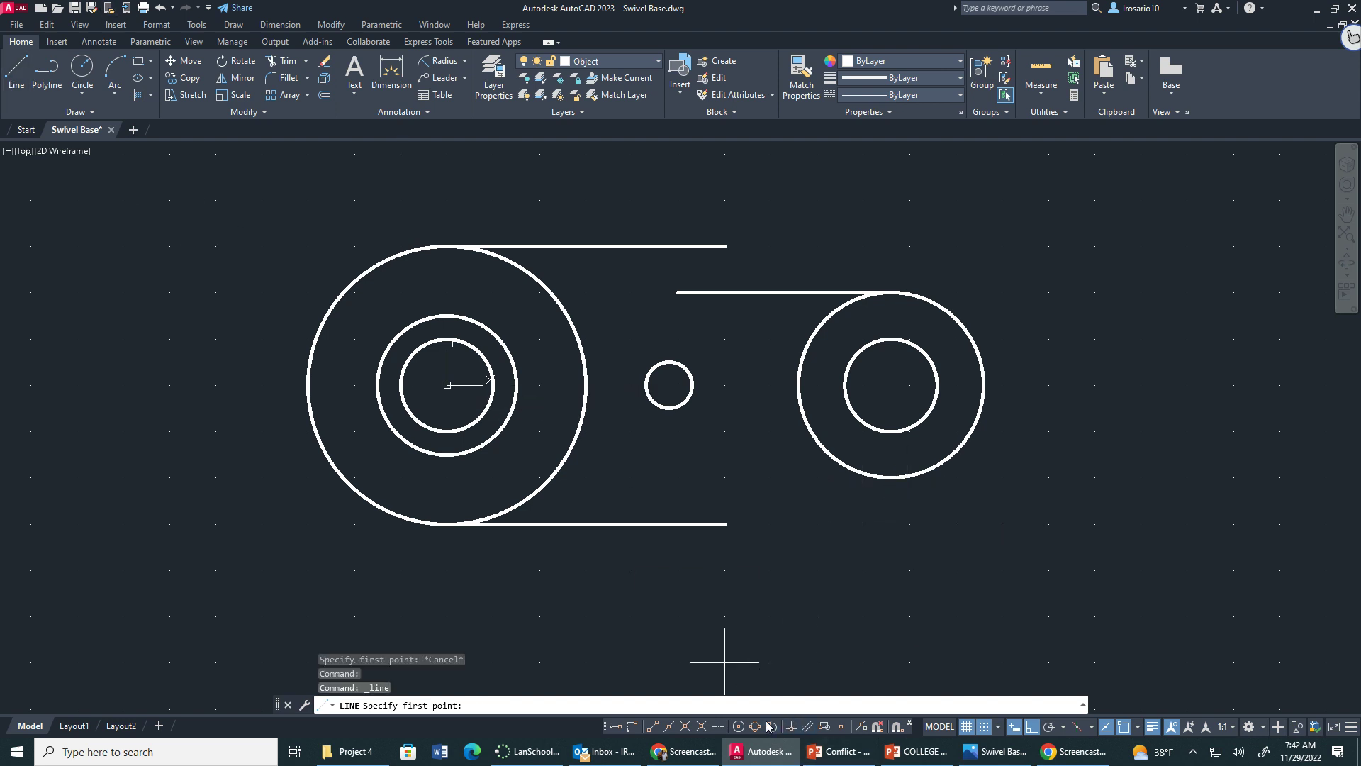
text(tan)
key(Return)
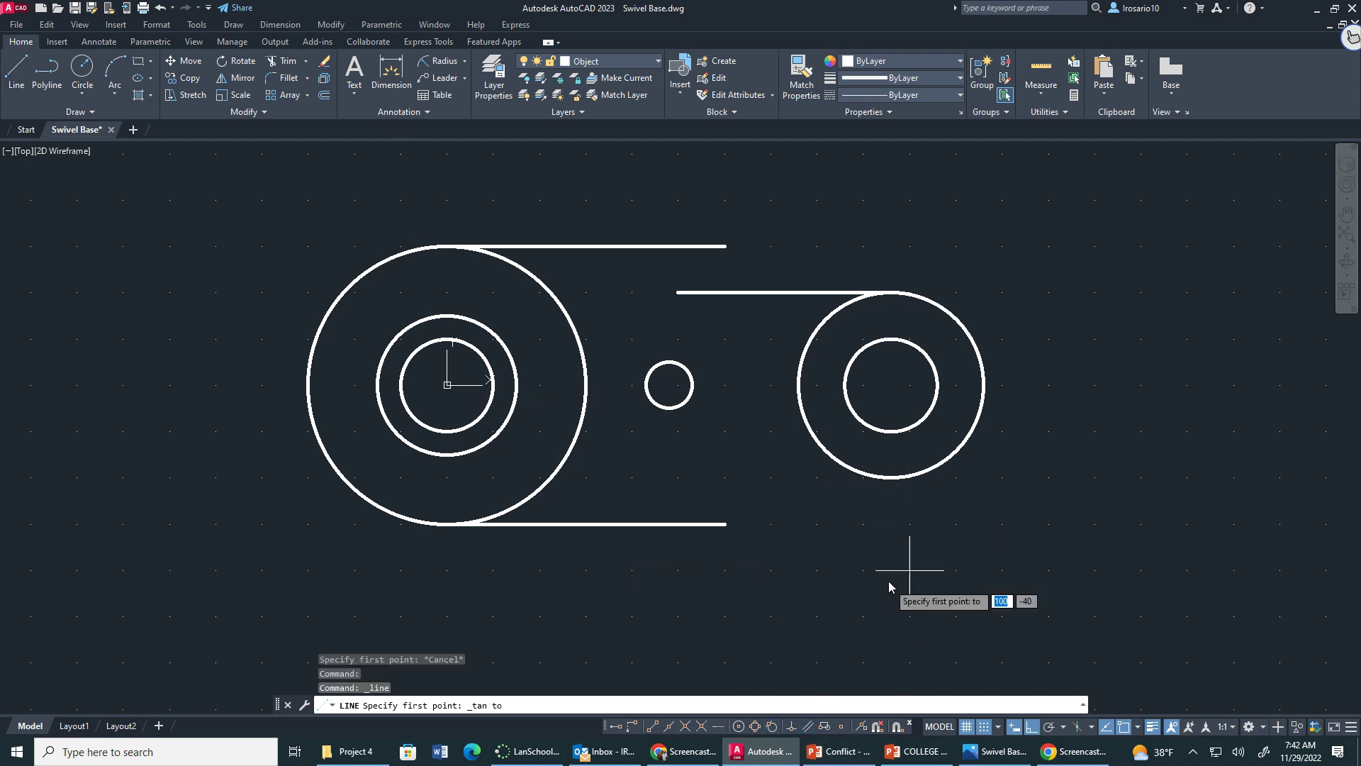
click(873, 485)
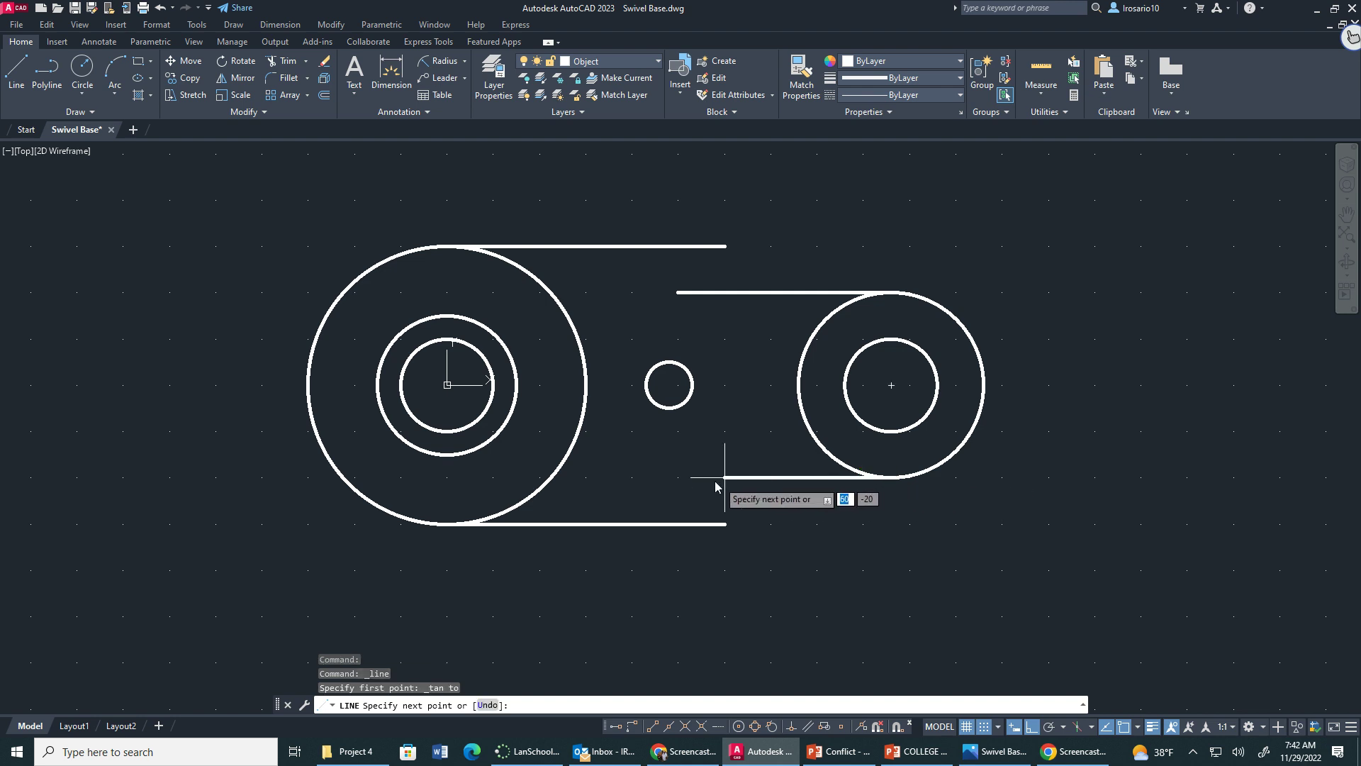
click(679, 477)
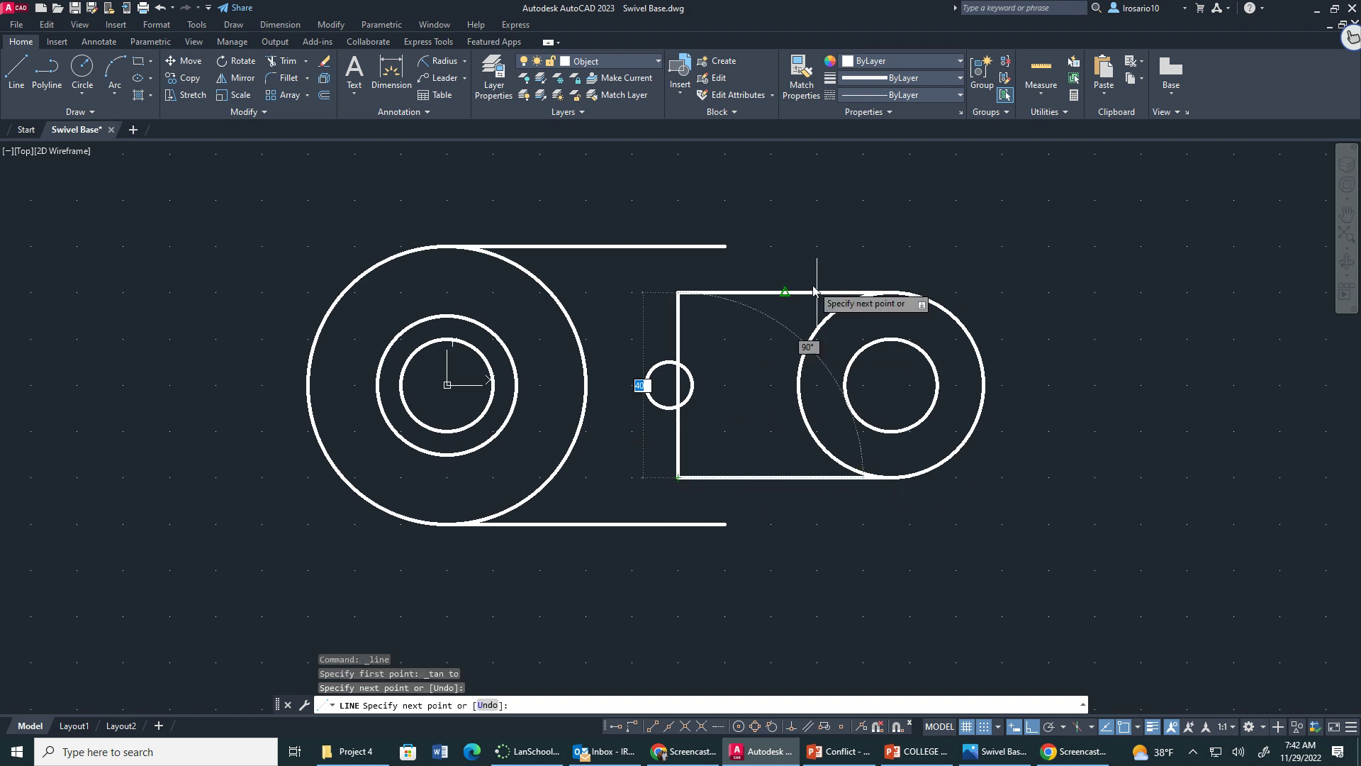
key(Escape)
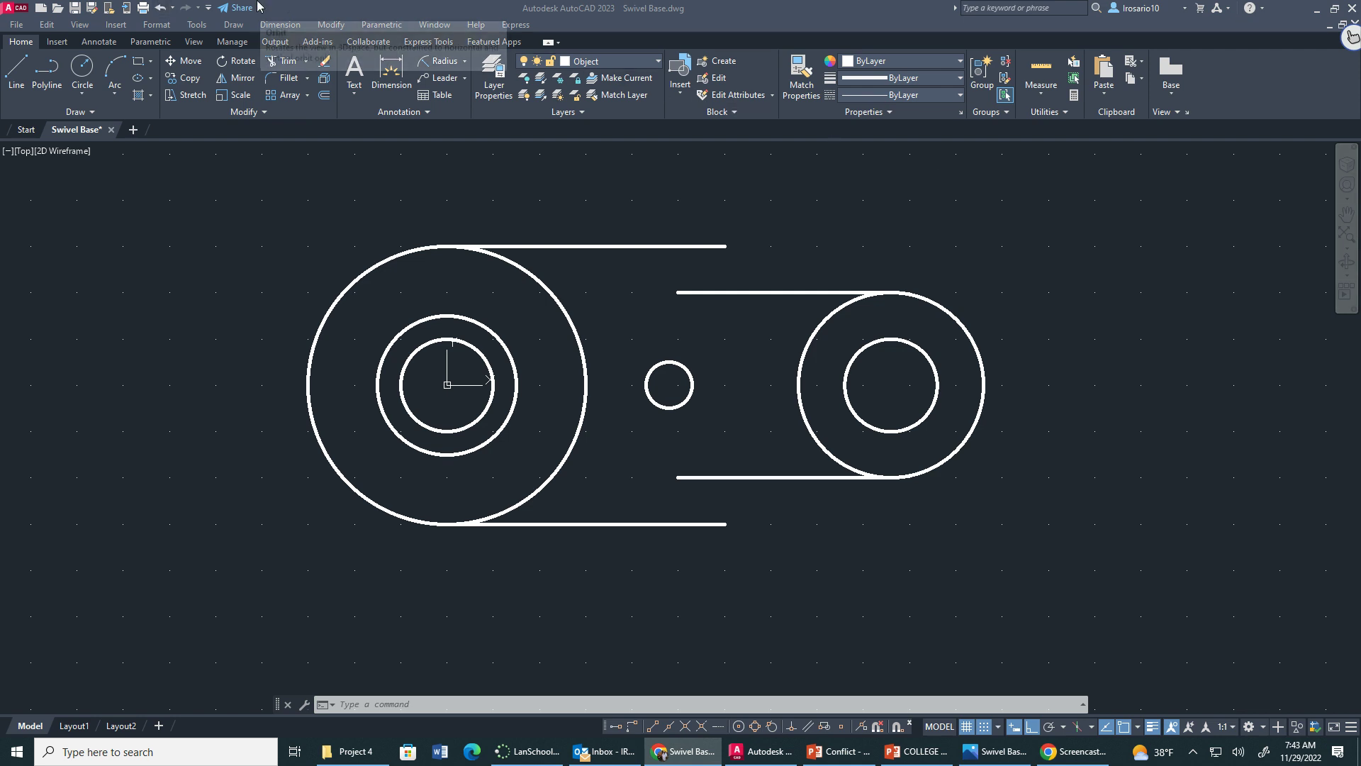
- Draw a radius-15 circle centred on the top 60-unit line's right end
click(89, 93)
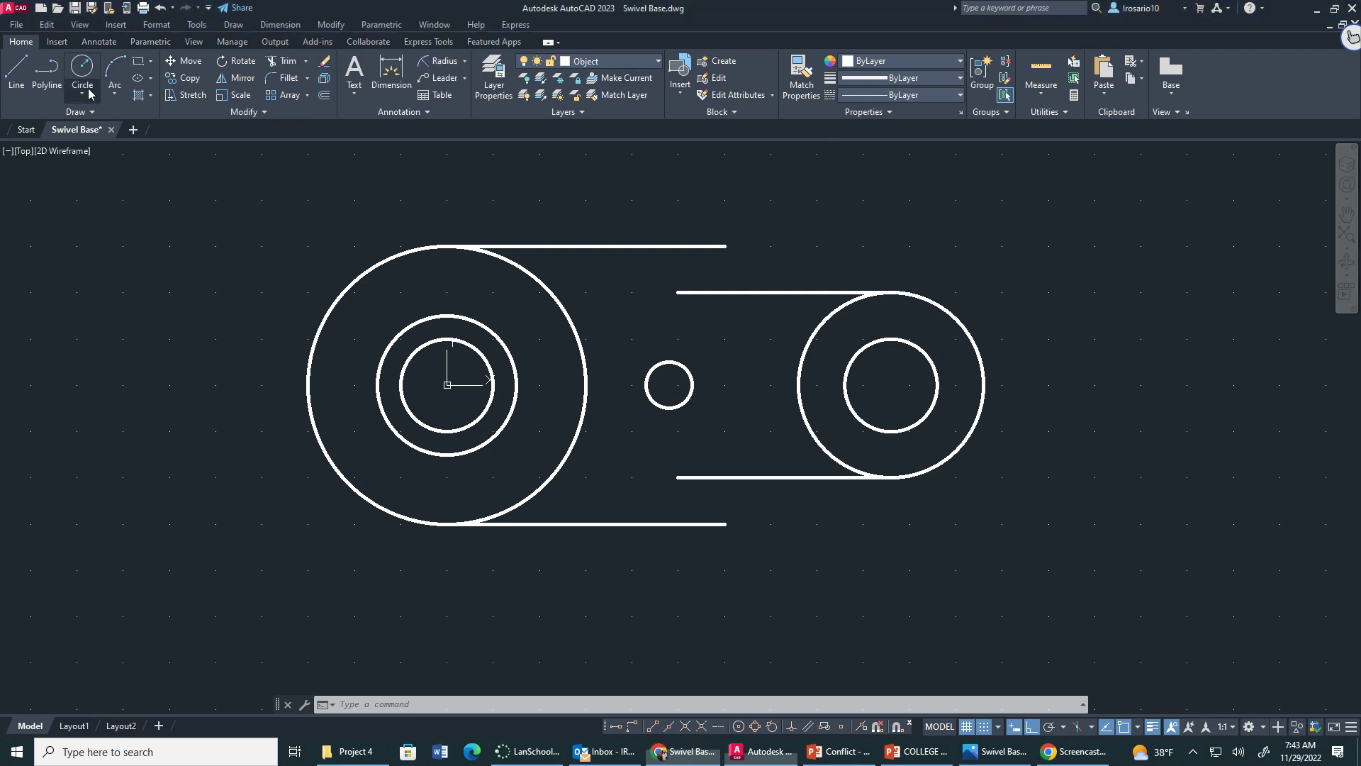
click(90, 95)
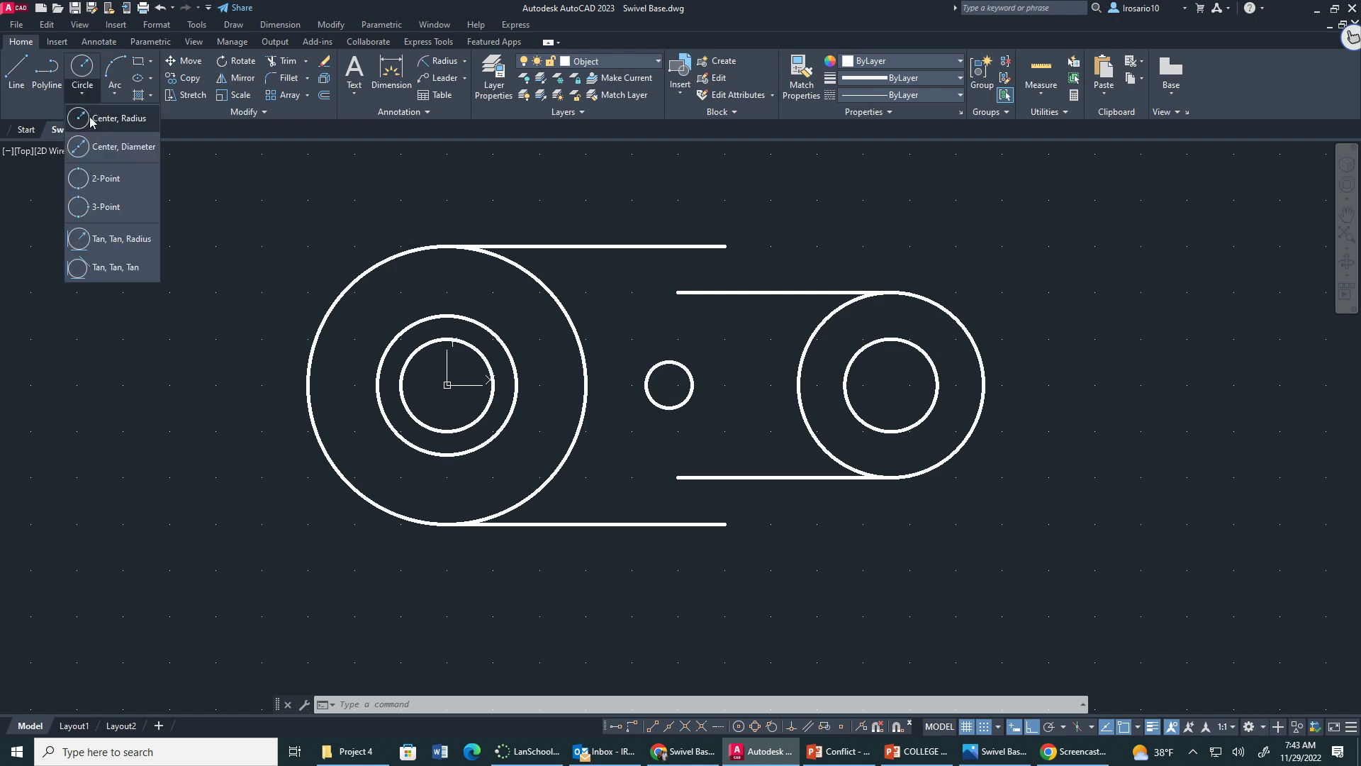
click(99, 118)
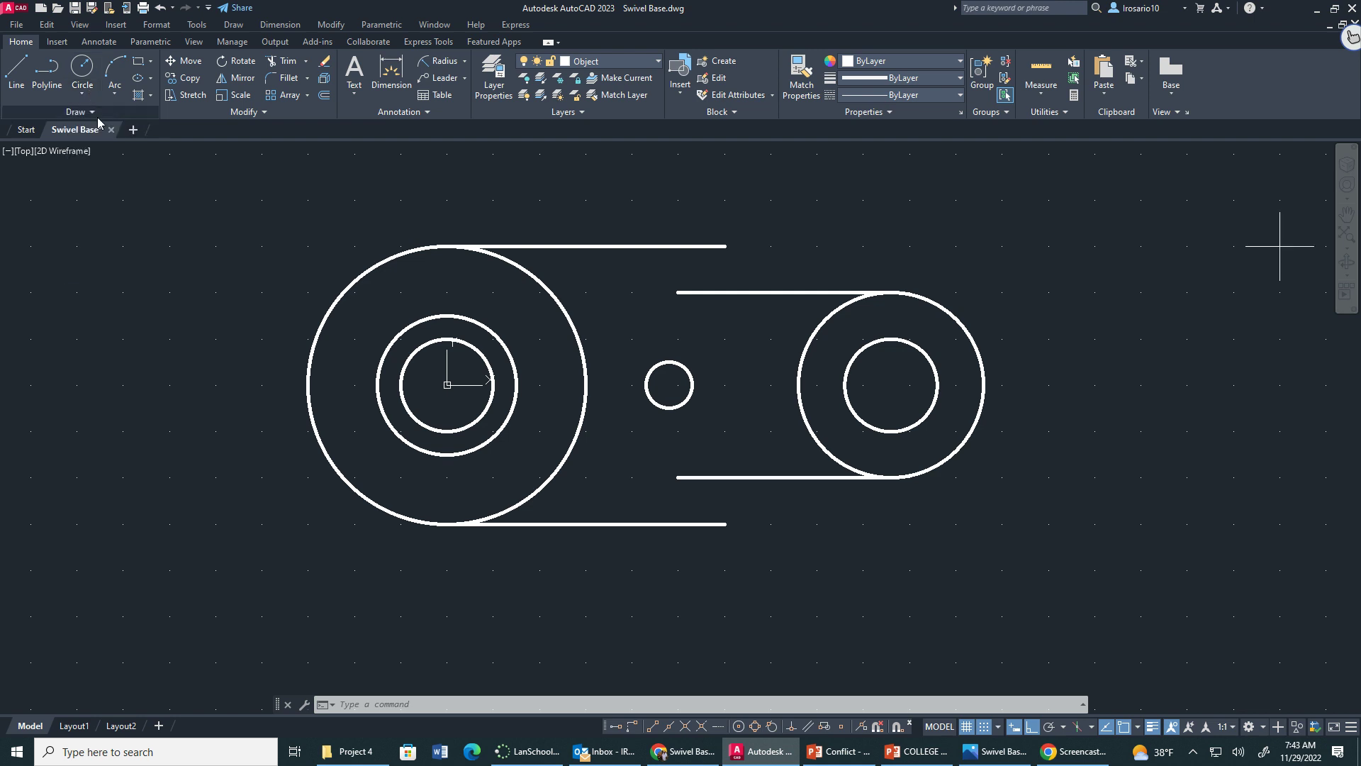
click(712, 266)
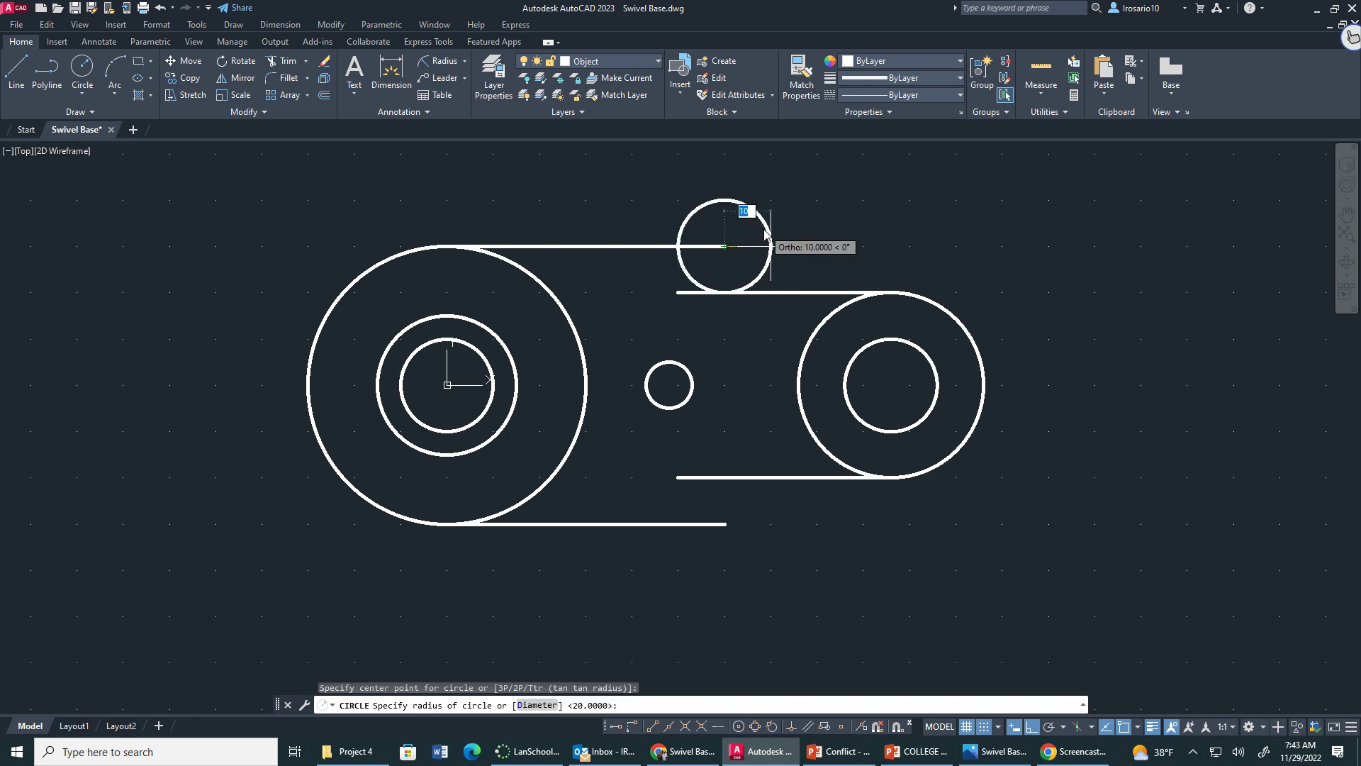
text(156)
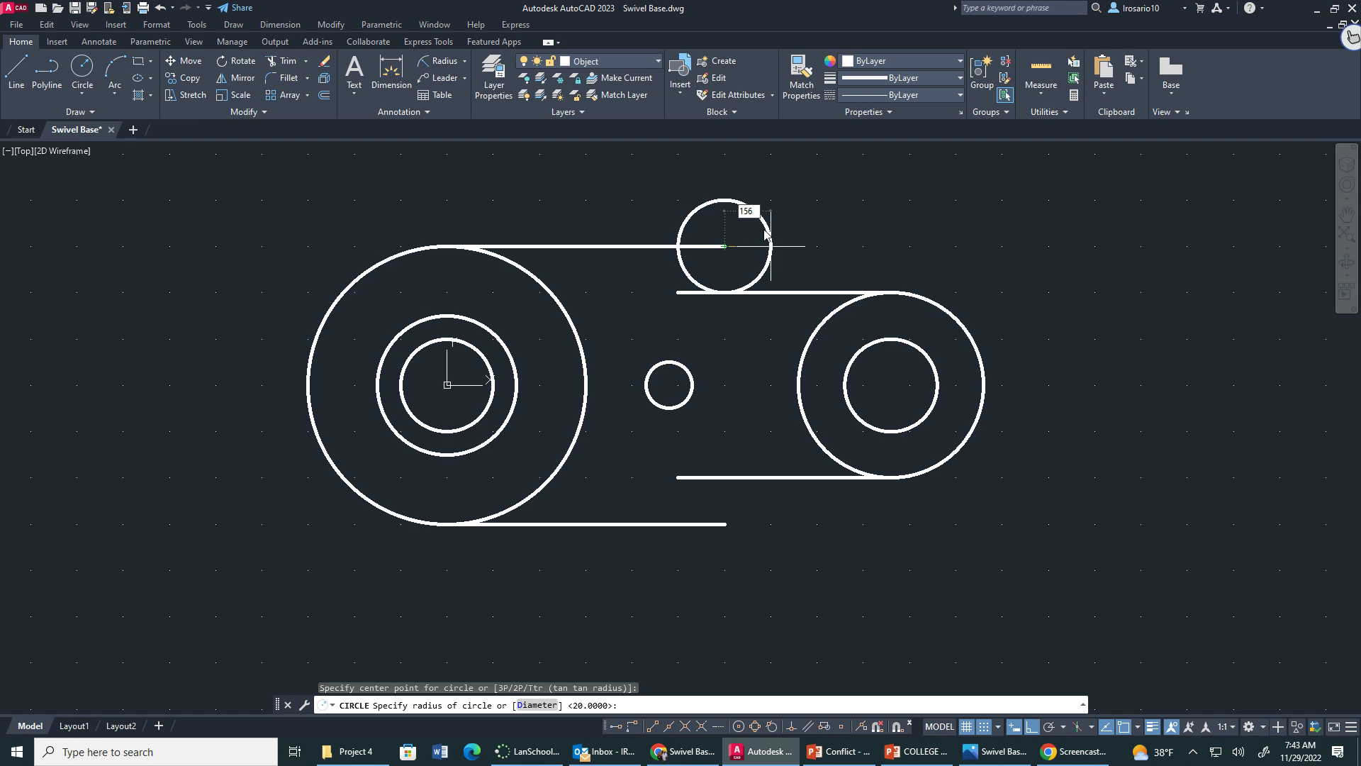
key(BackSpace)
key(Return)
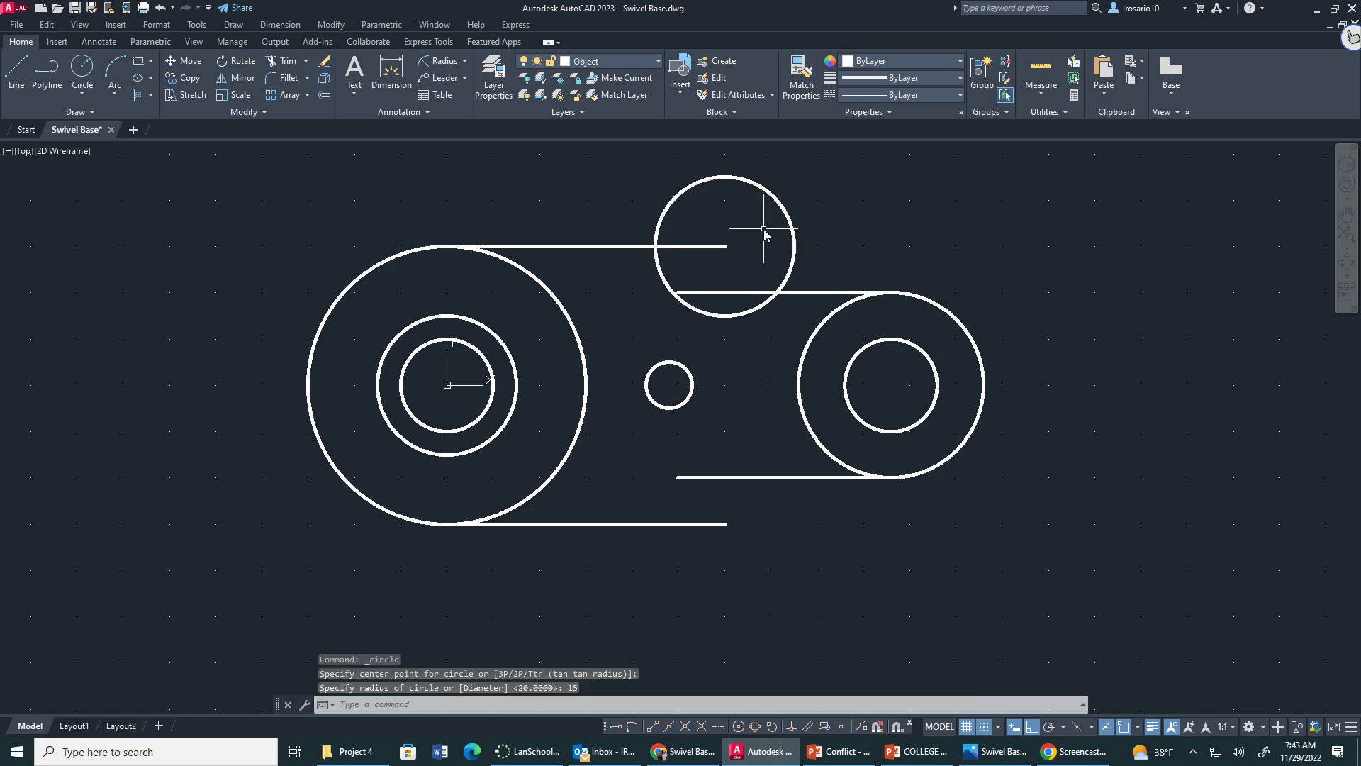
- Add a second radius-15 circle centred on the bottom line's right end
click(90, 70)
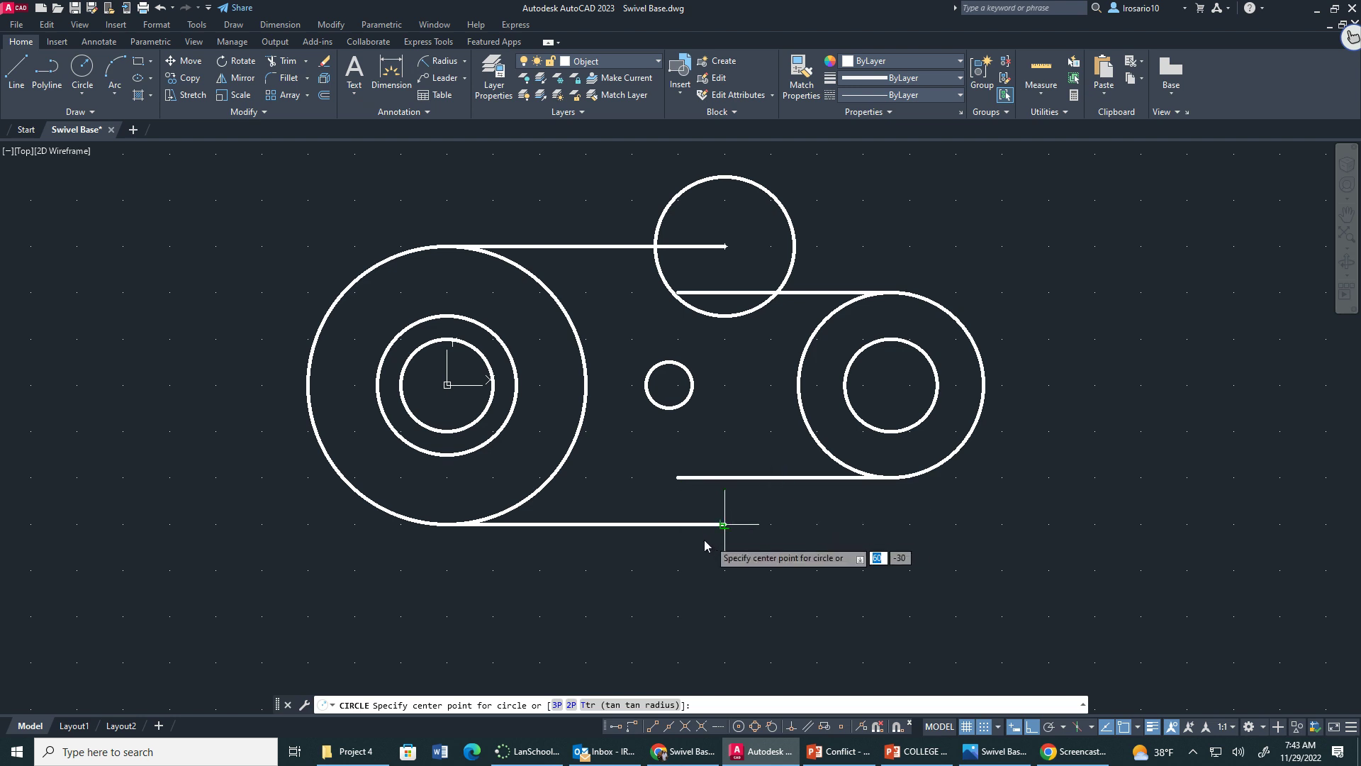
key(Escape)
click(80, 66)
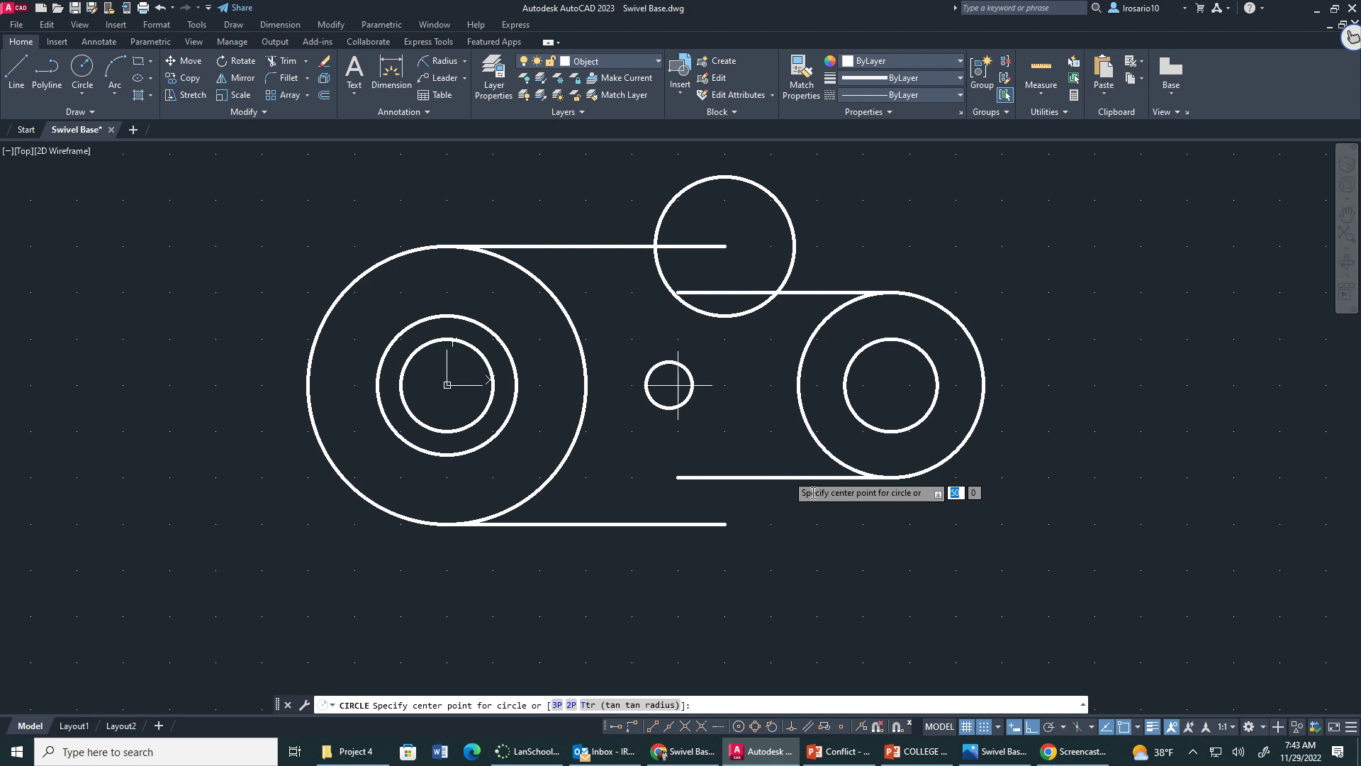
click(725, 524)
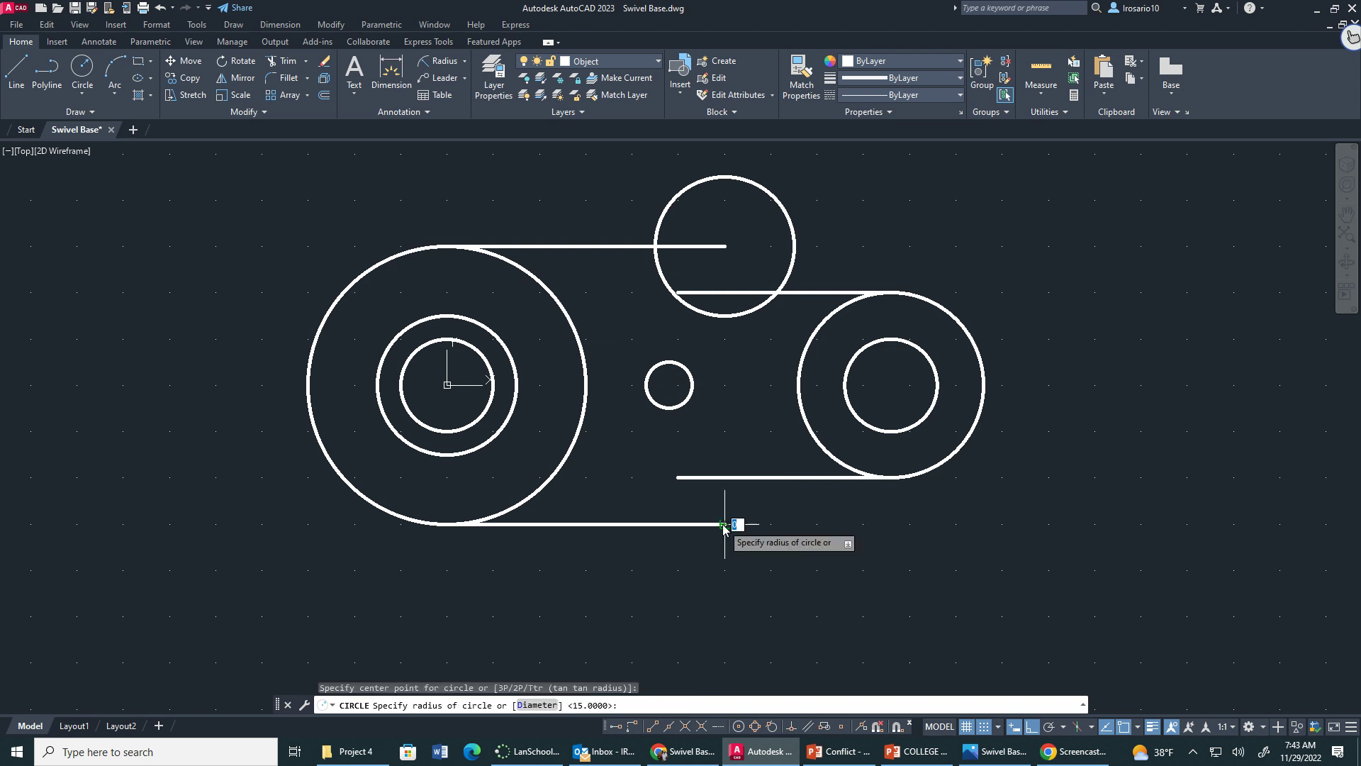
text(15)
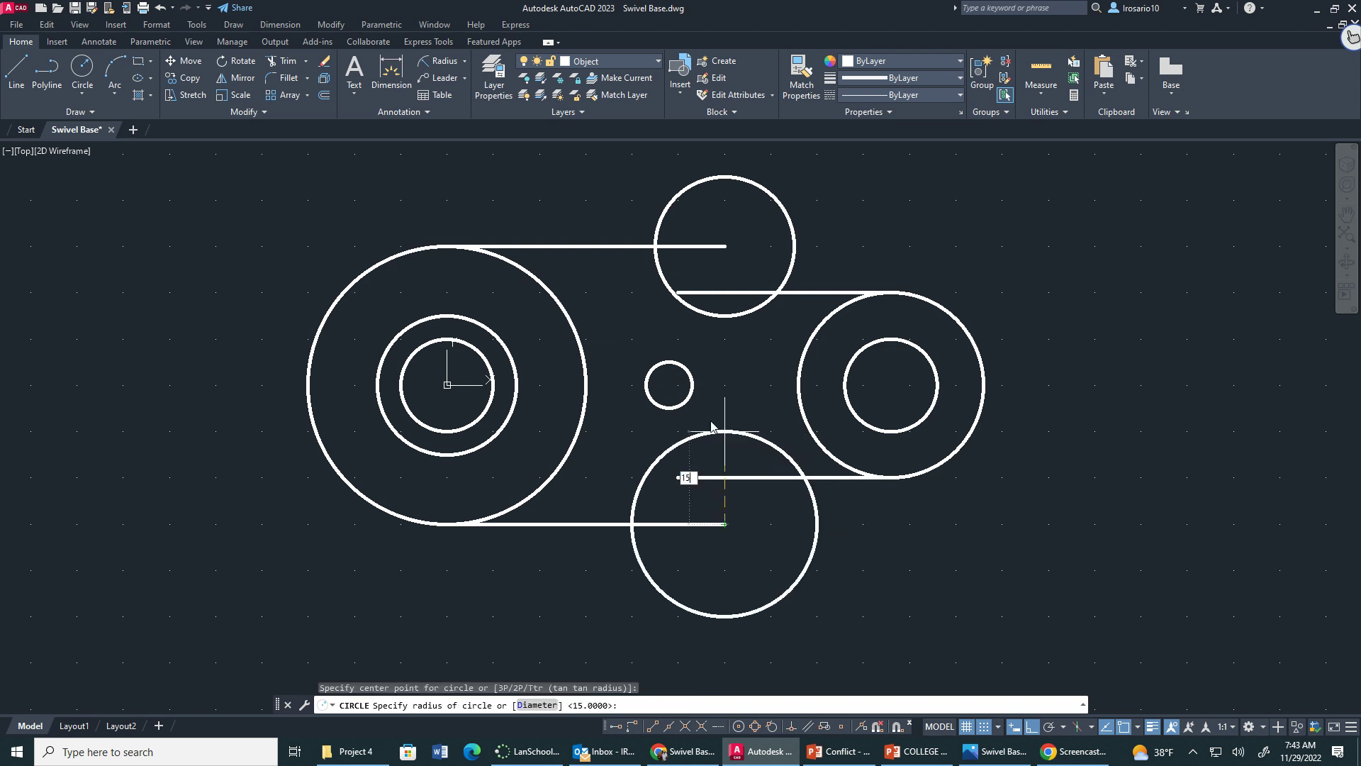
key(Return)
key(Escape)
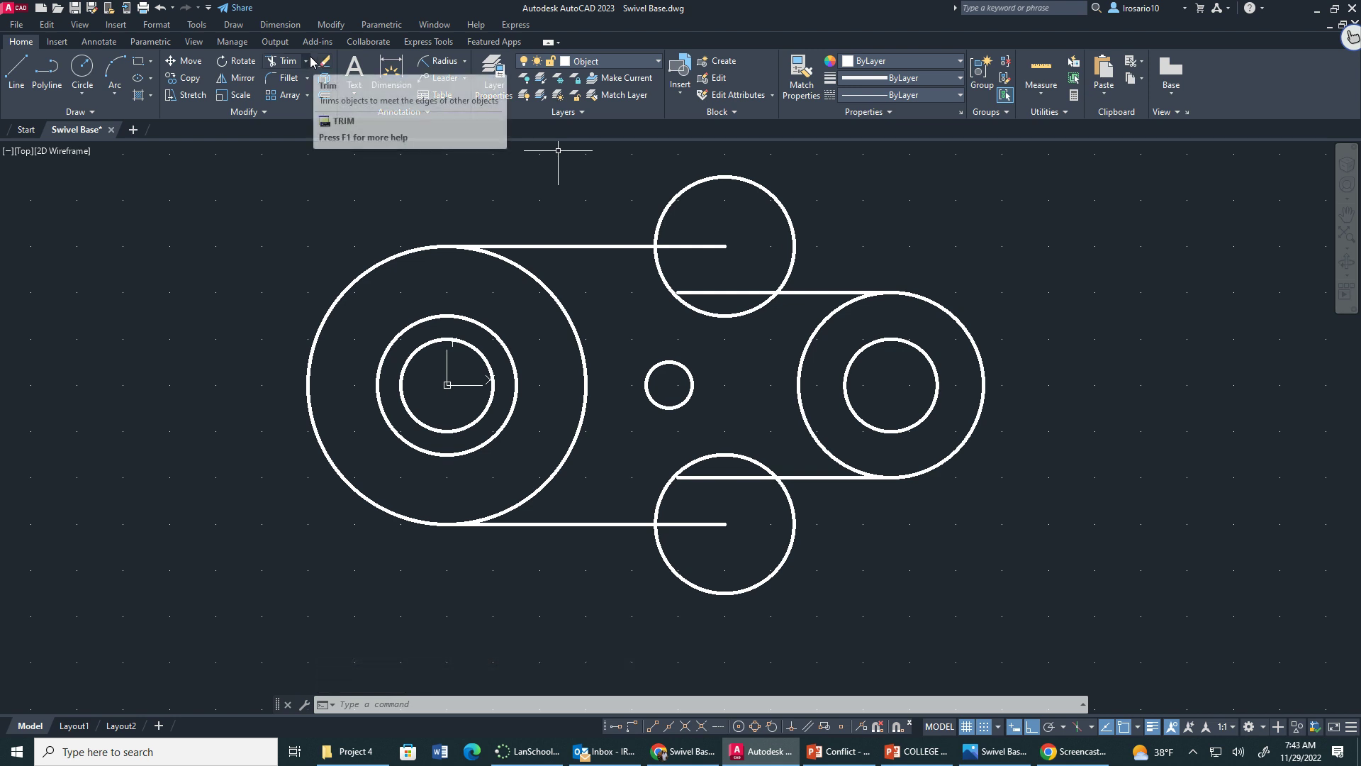
- Copy the right circle's upper tangent line 15 units upward from its right endpoint
click(196, 83)
click(186, 78)
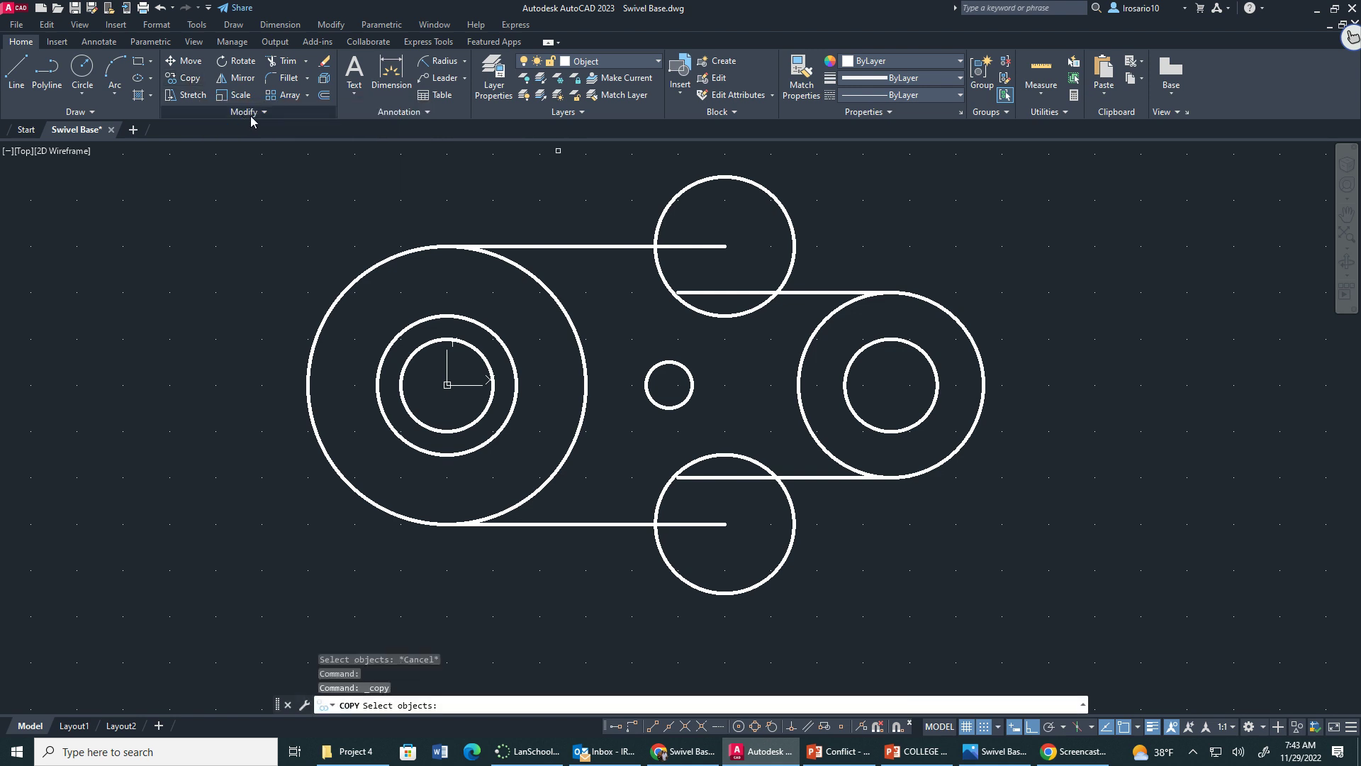
click(823, 294)
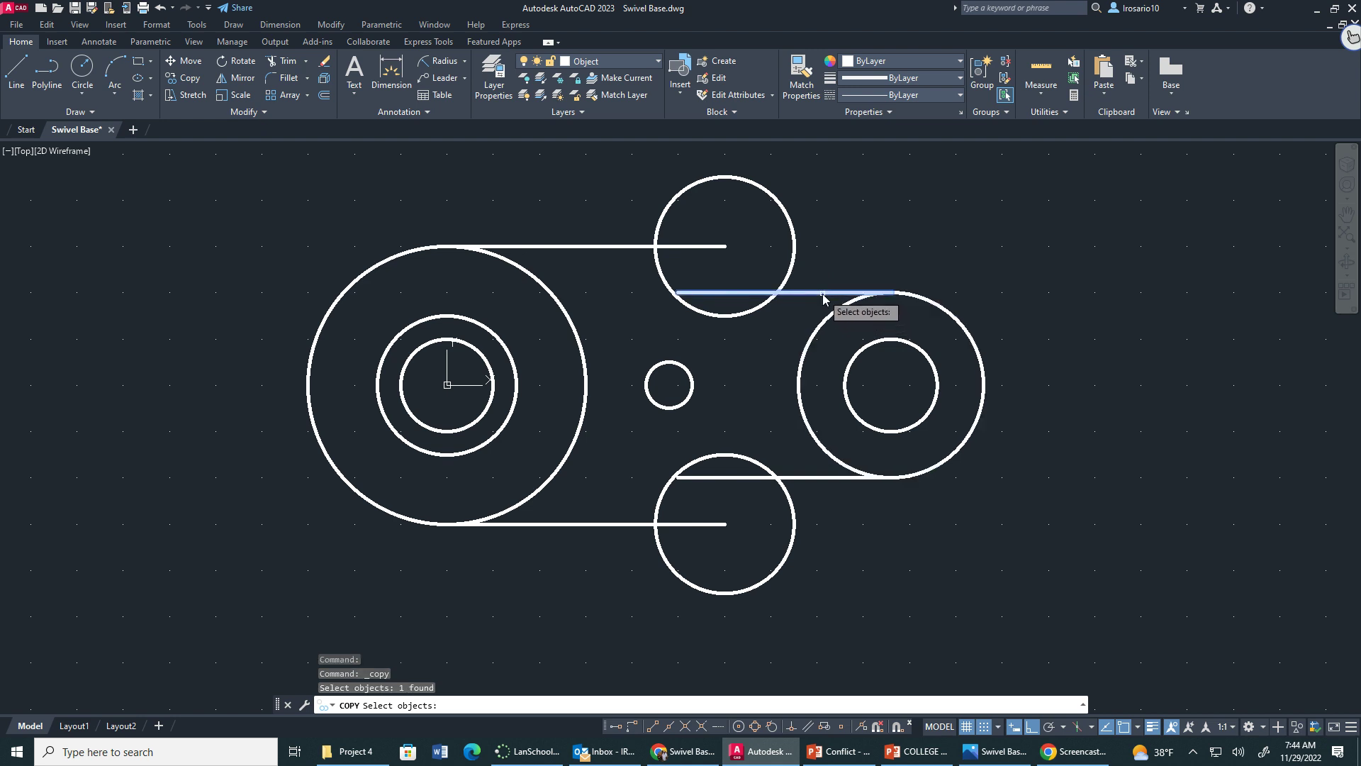
key(Return)
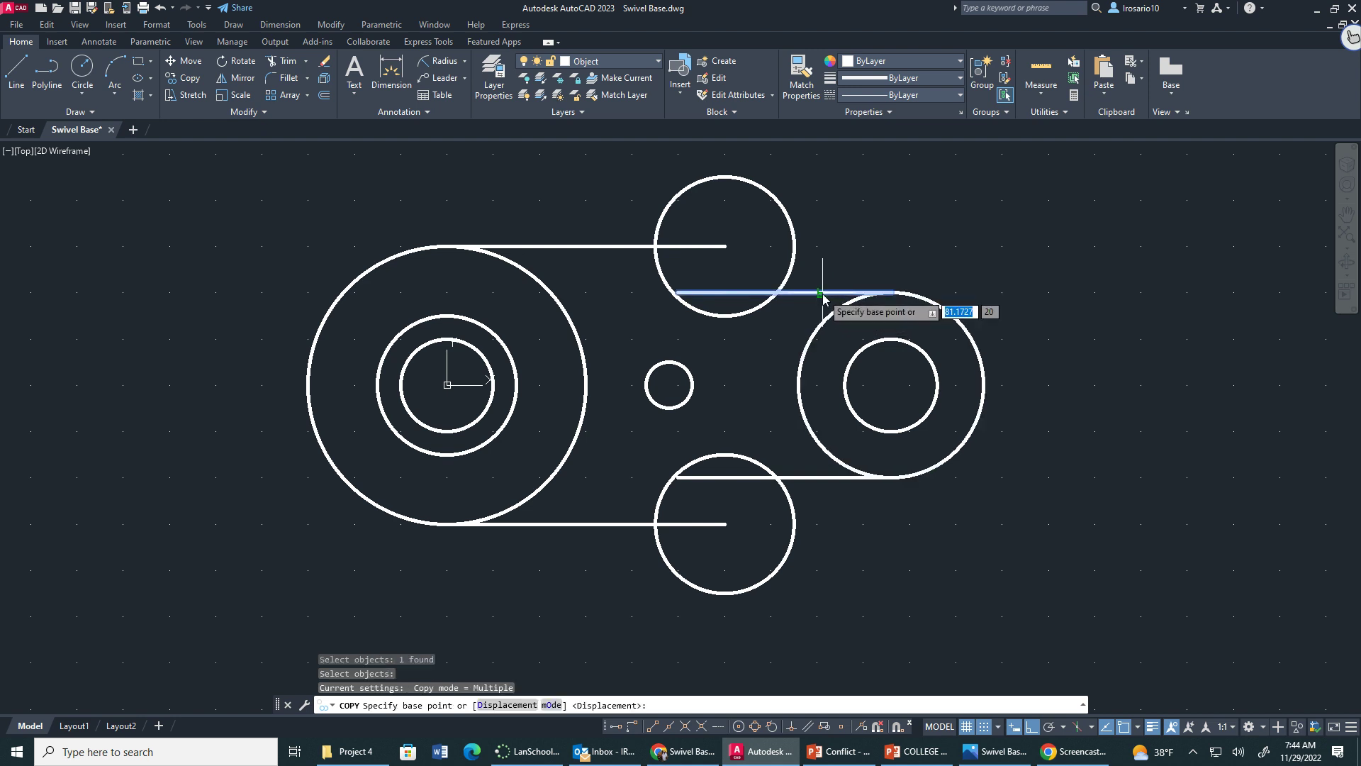
click(897, 292)
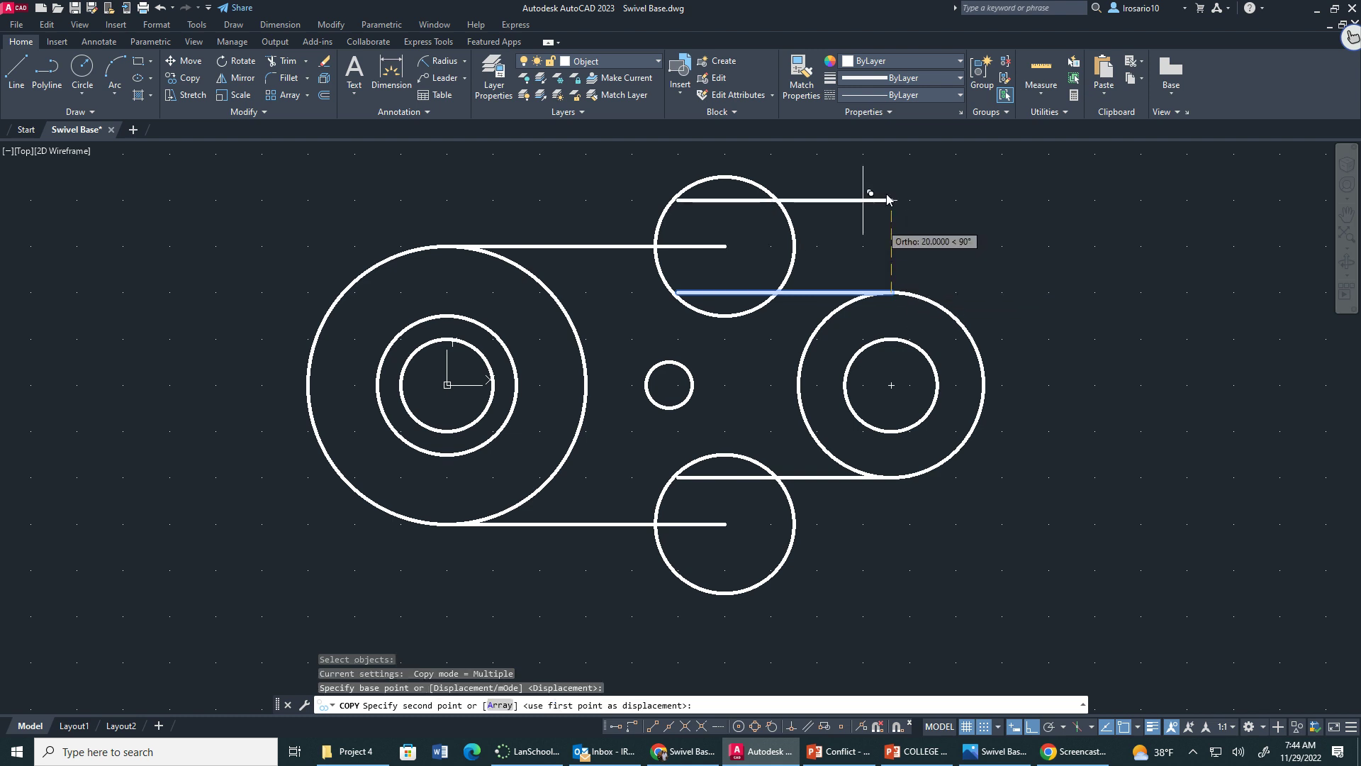
text(15)
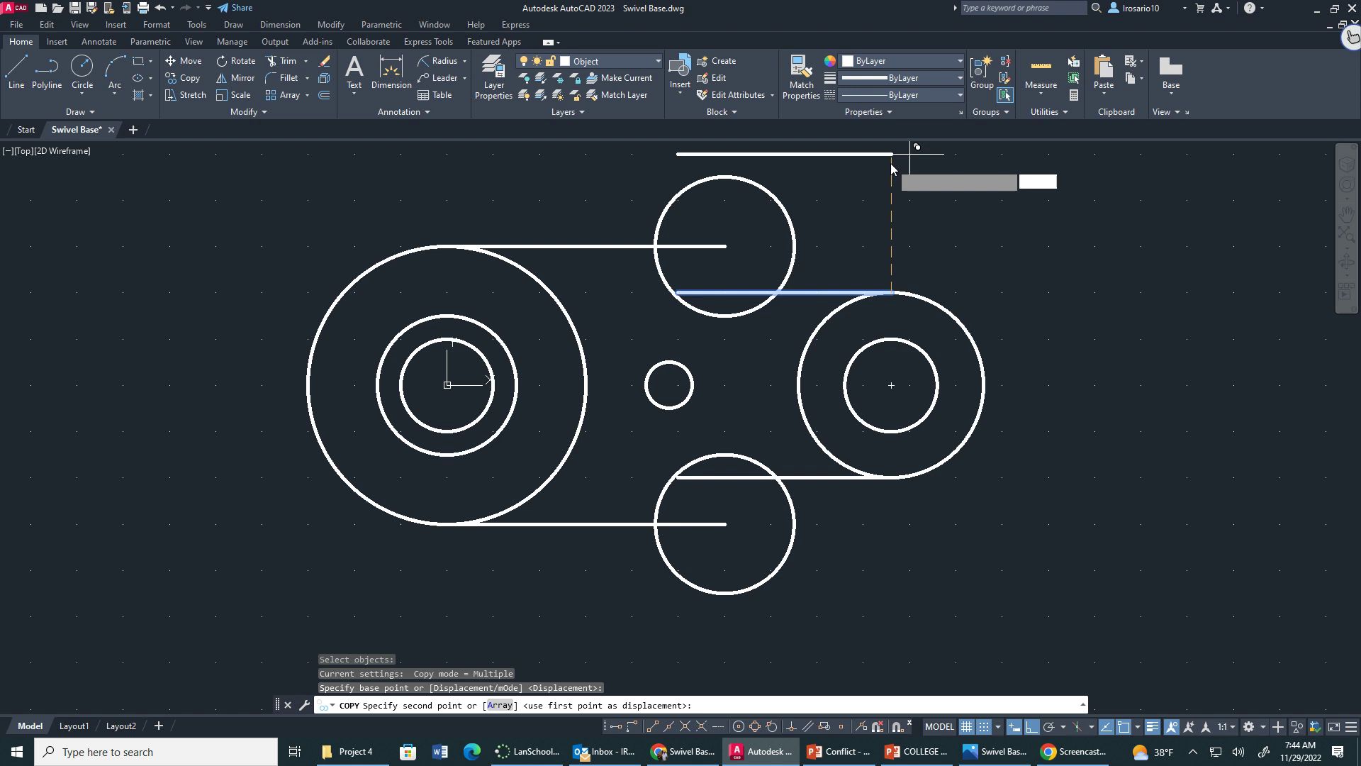
key(Return)
key(Escape)
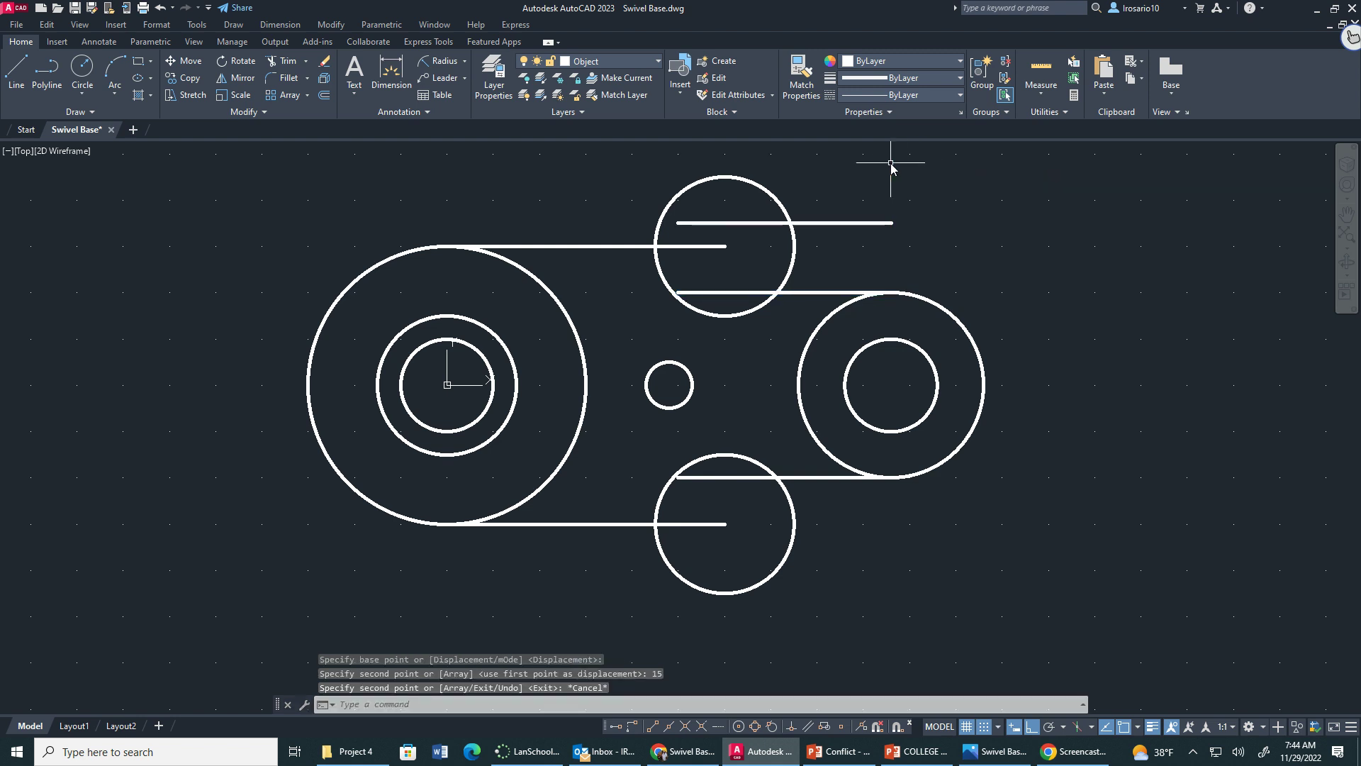
- Copy the right circle's lower tangent line 15 units downward from its right endpoint
click(183, 77)
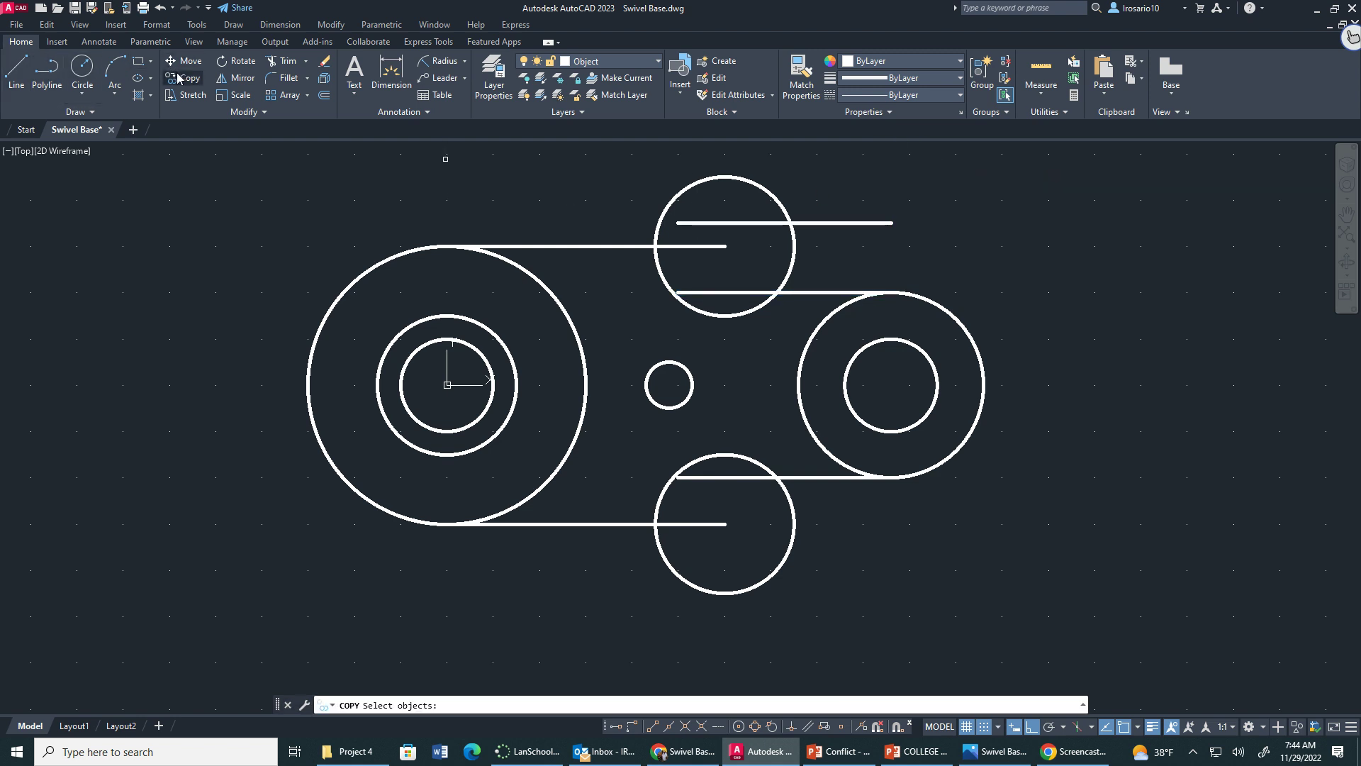
click(832, 478)
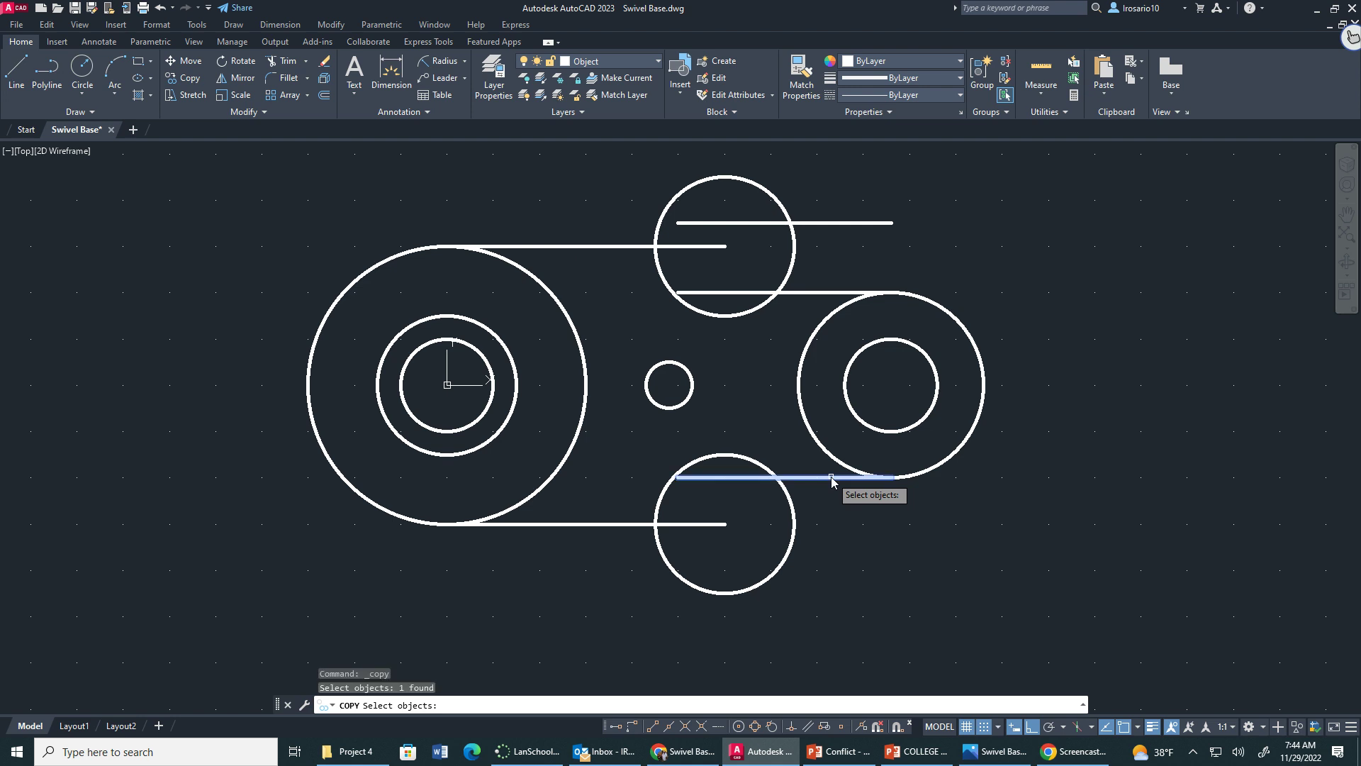
key(Return)
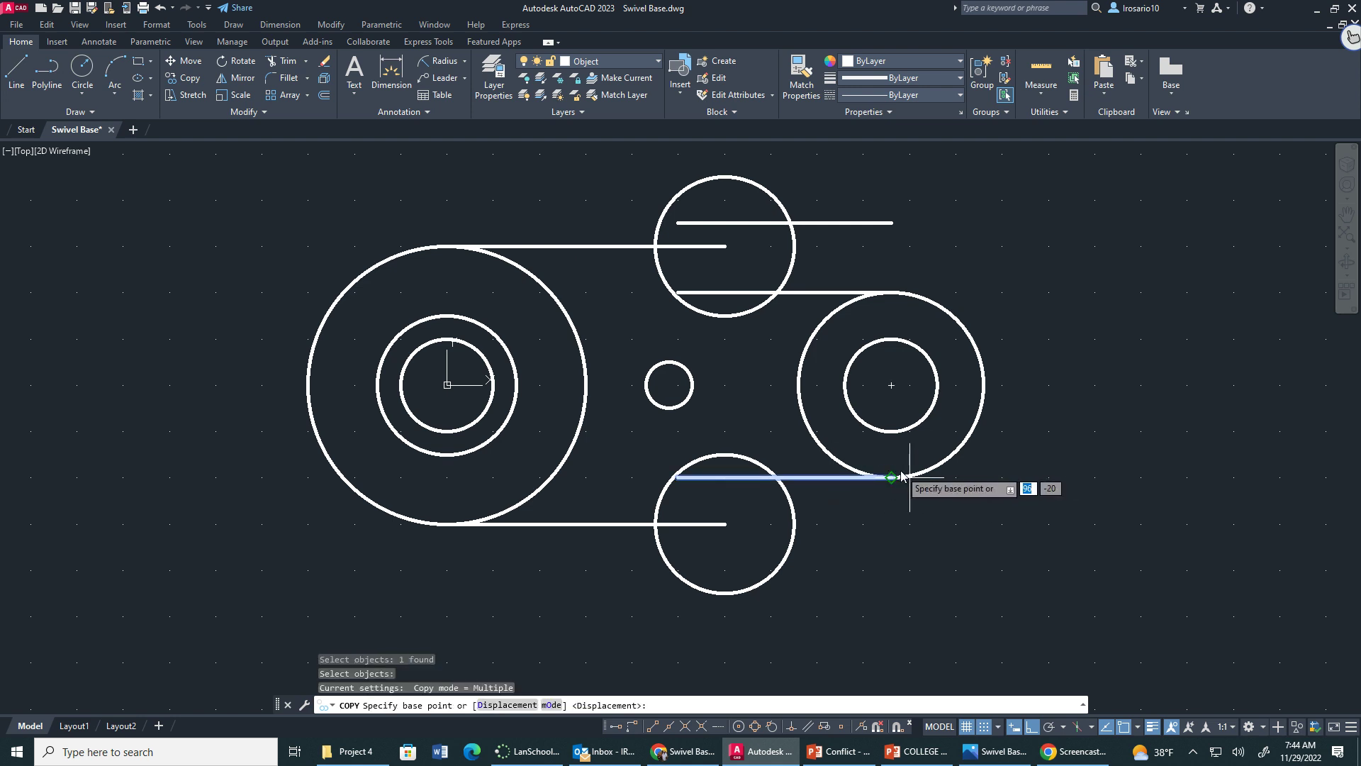
click(891, 477)
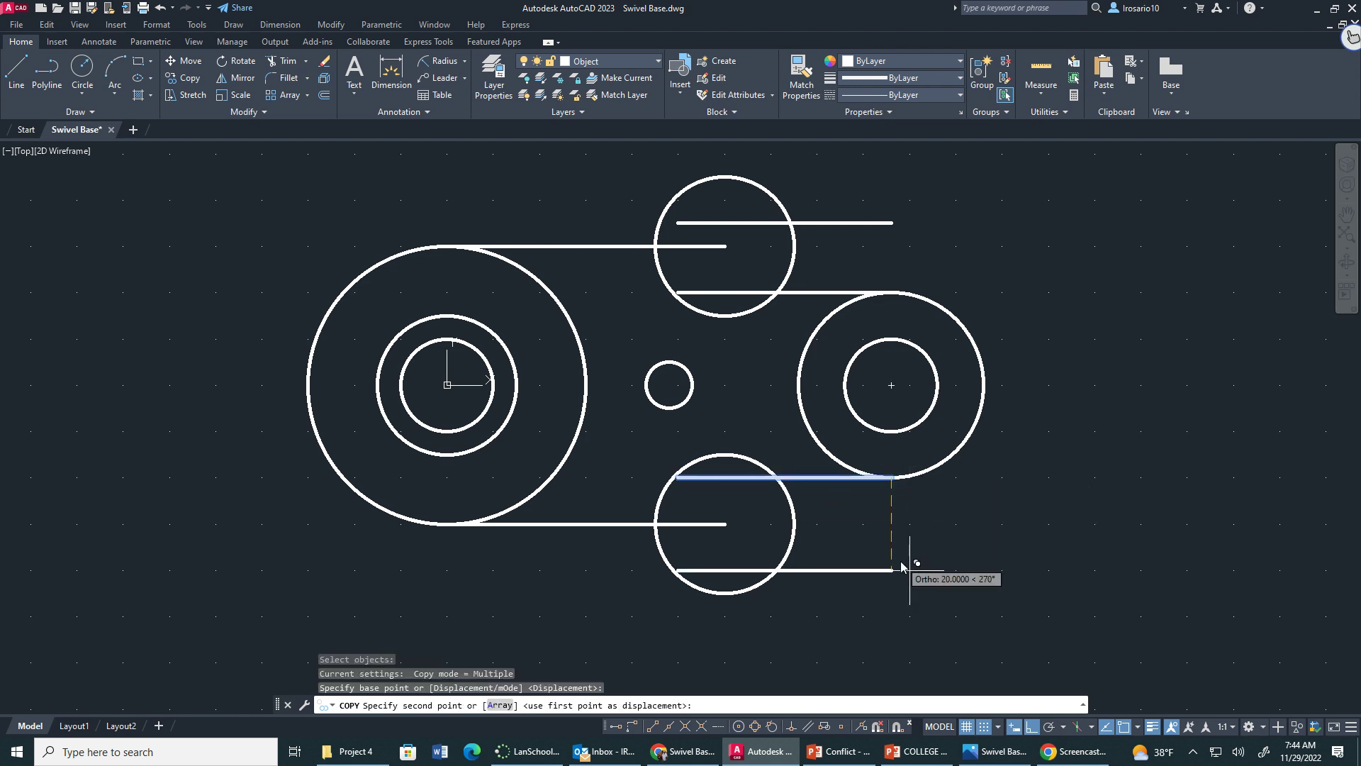
text(15)
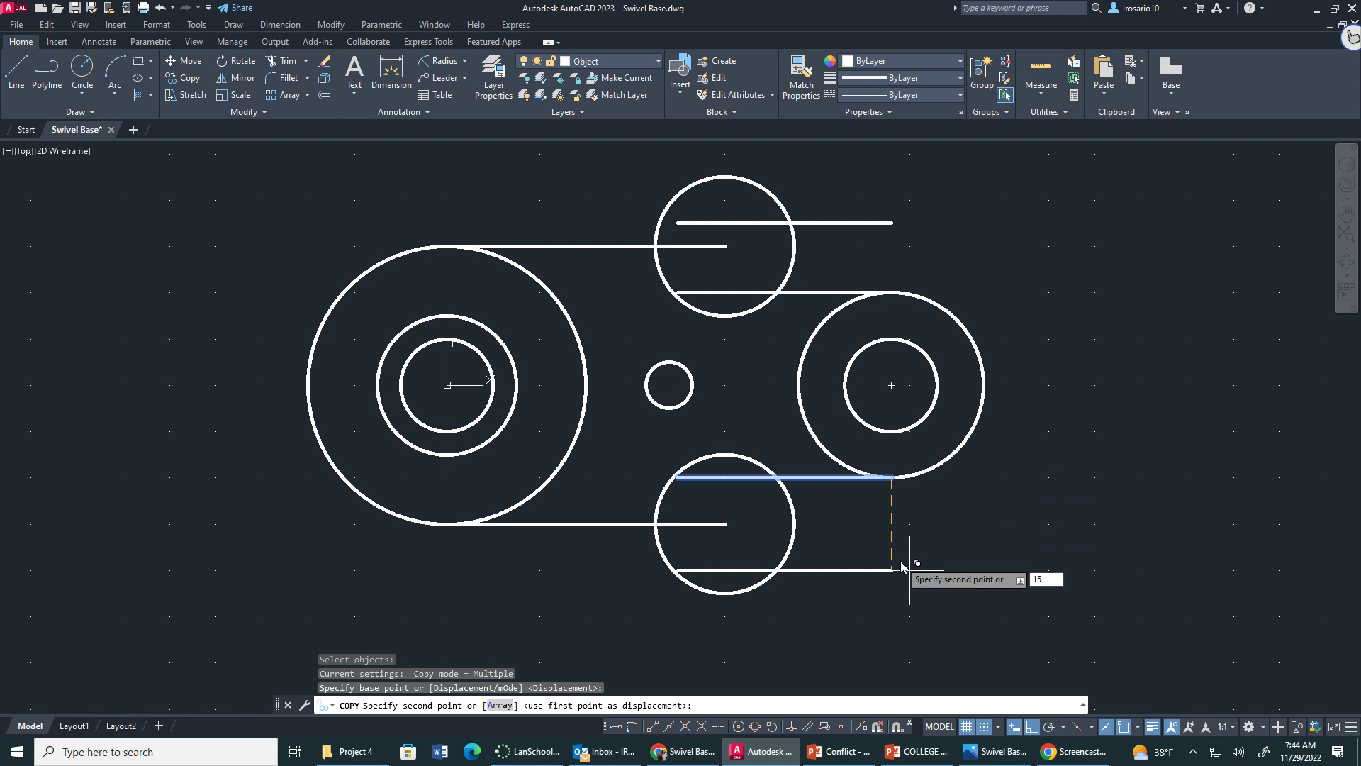
key(Return)
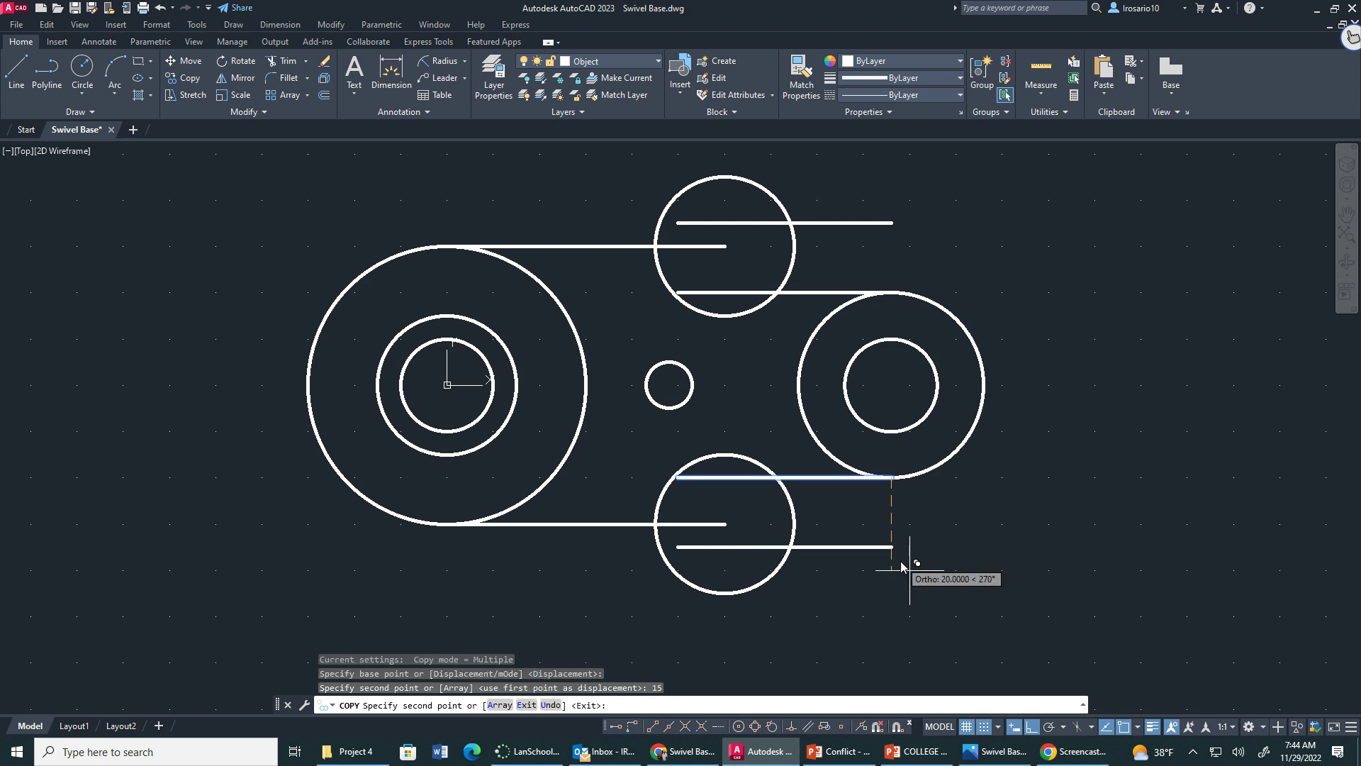
key(Escape)
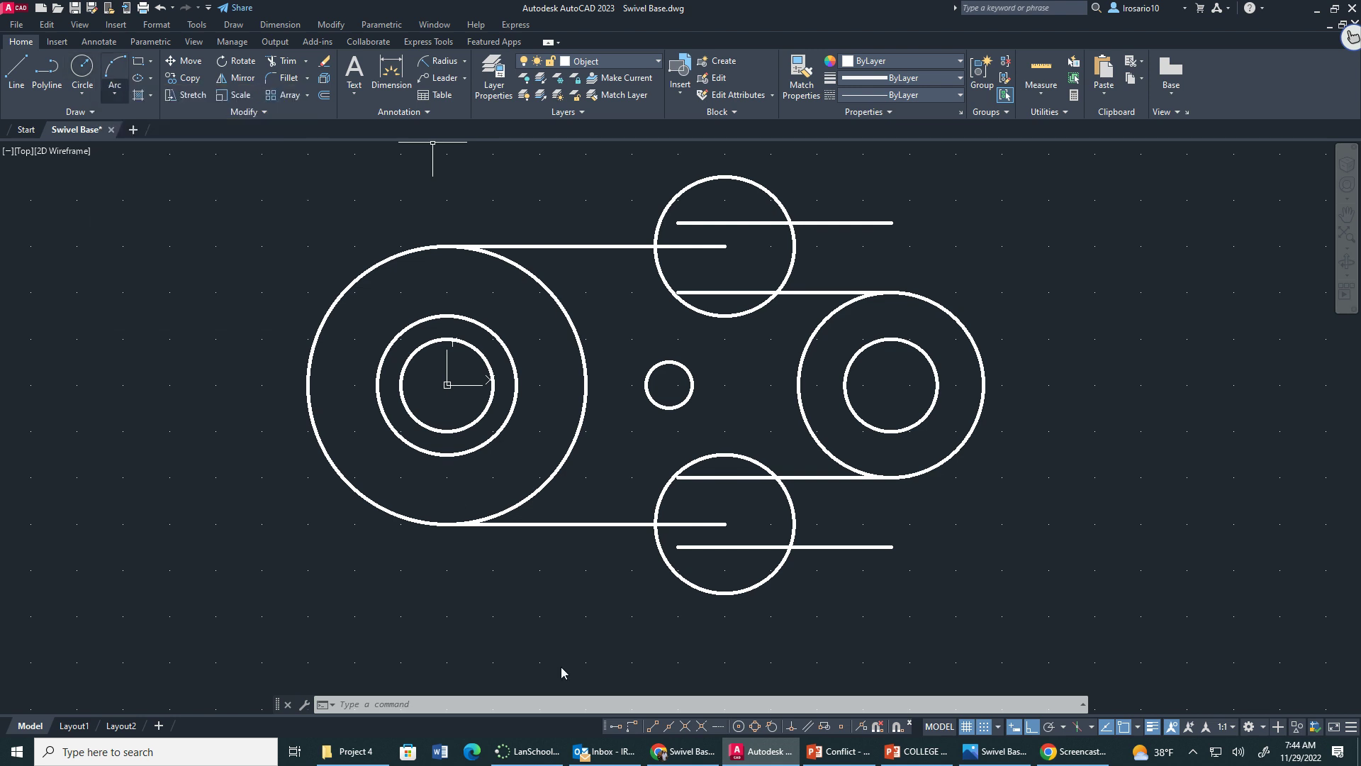
mouse_move(1072, 755)
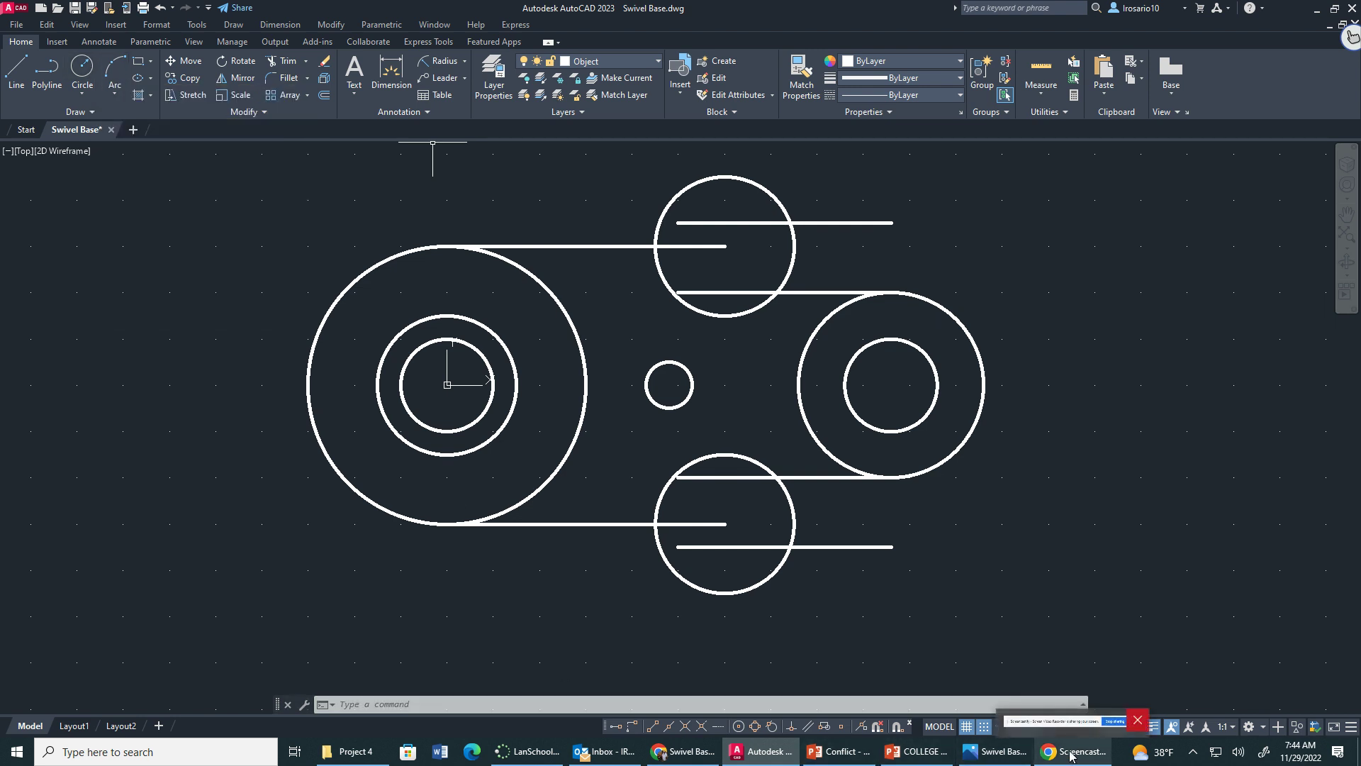
- Turn grid snap off and place a radius-15 circle at the upper line–circle intersection
click(83, 94)
click(104, 120)
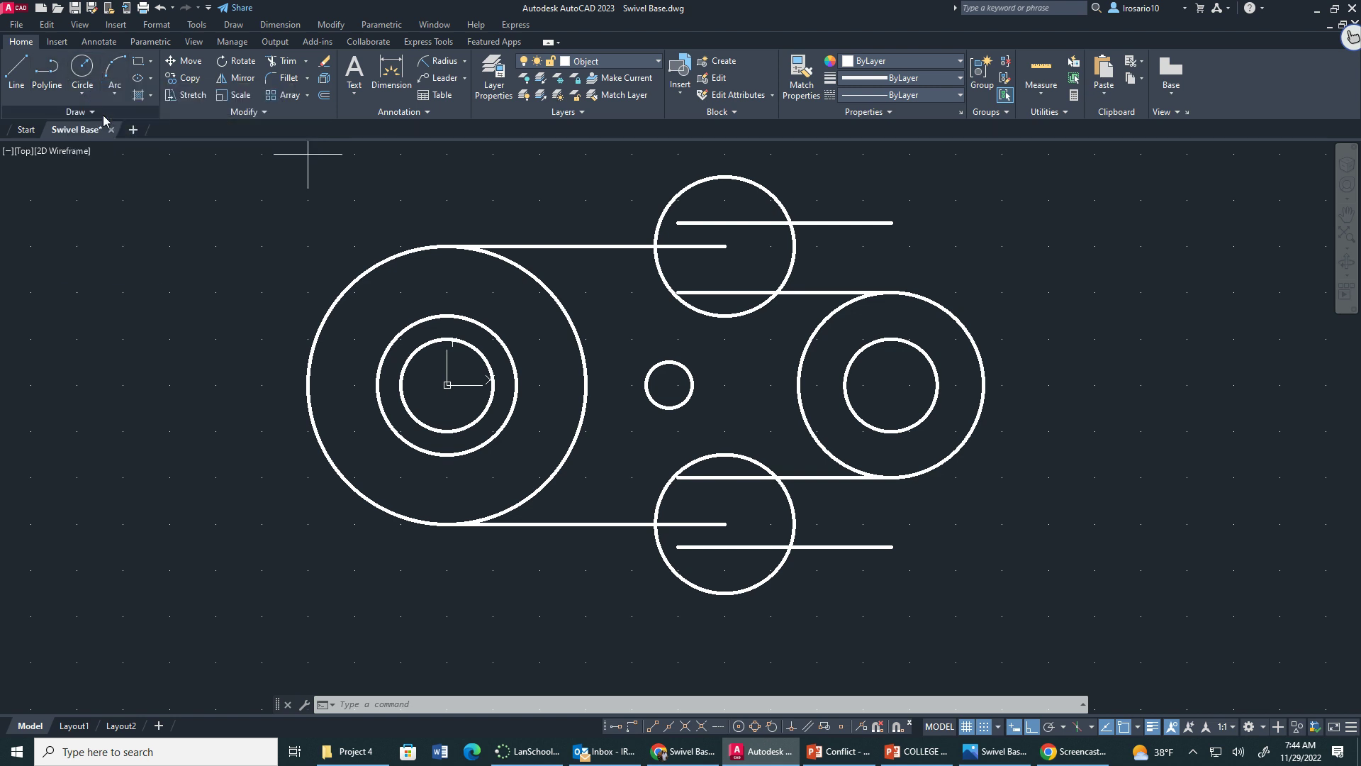
scroll(750, 229, up, 4)
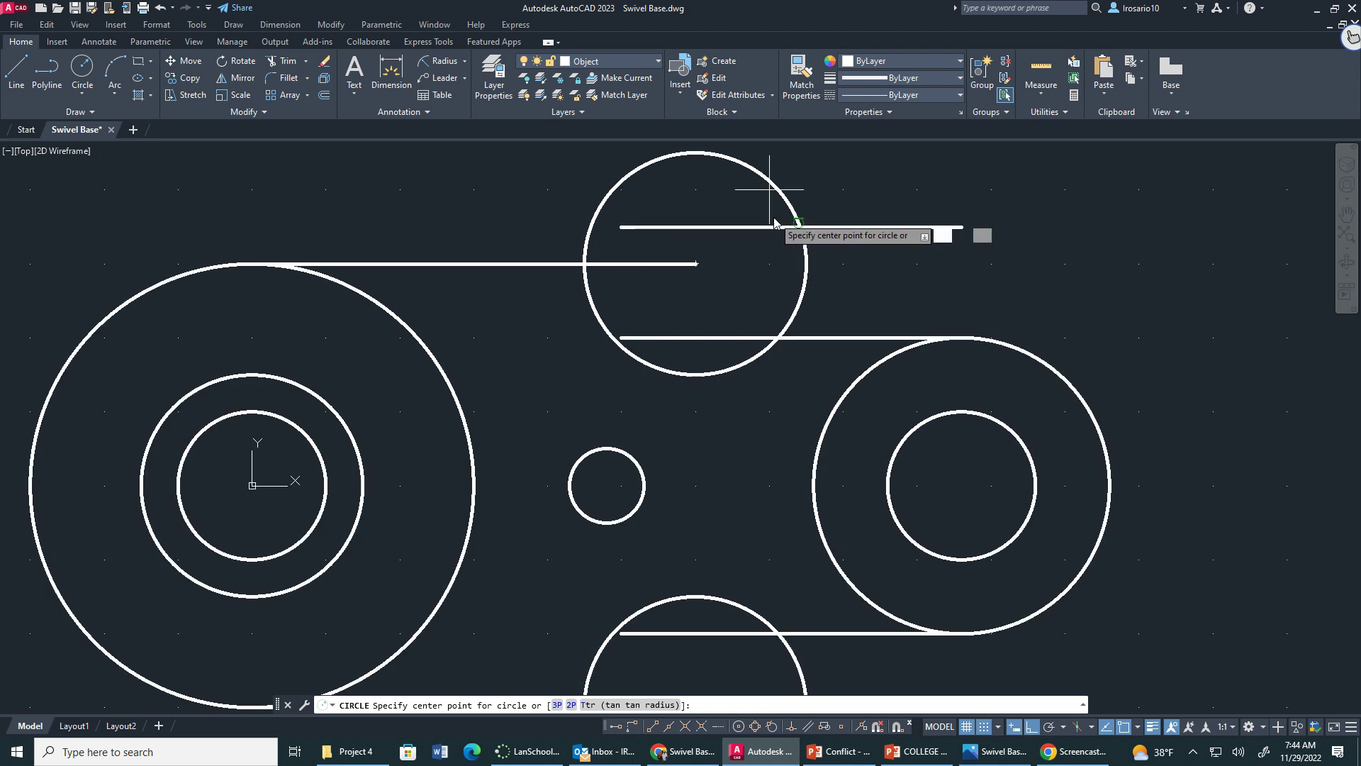
scroll(787, 202, down, 4)
scroll(828, 209, up, 2)
scroll(831, 202, up, 2)
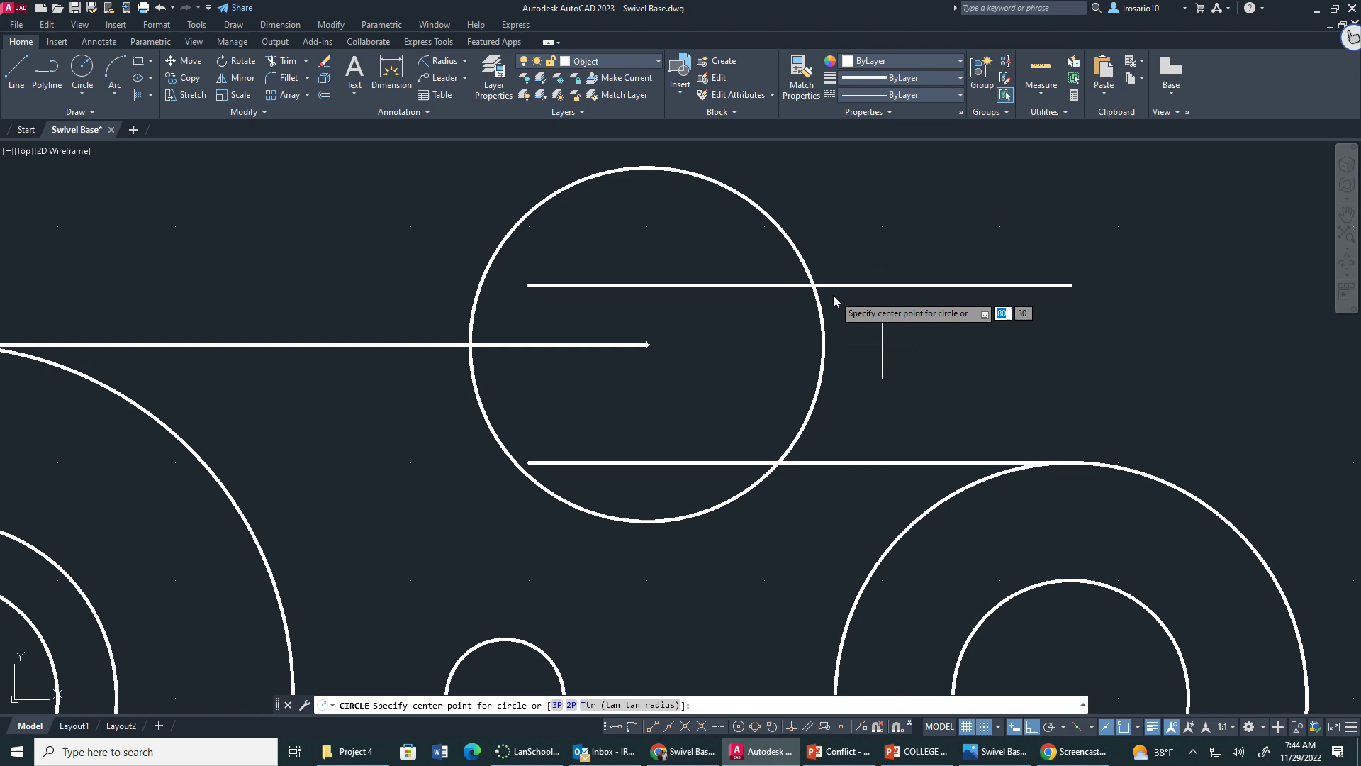
click(986, 726)
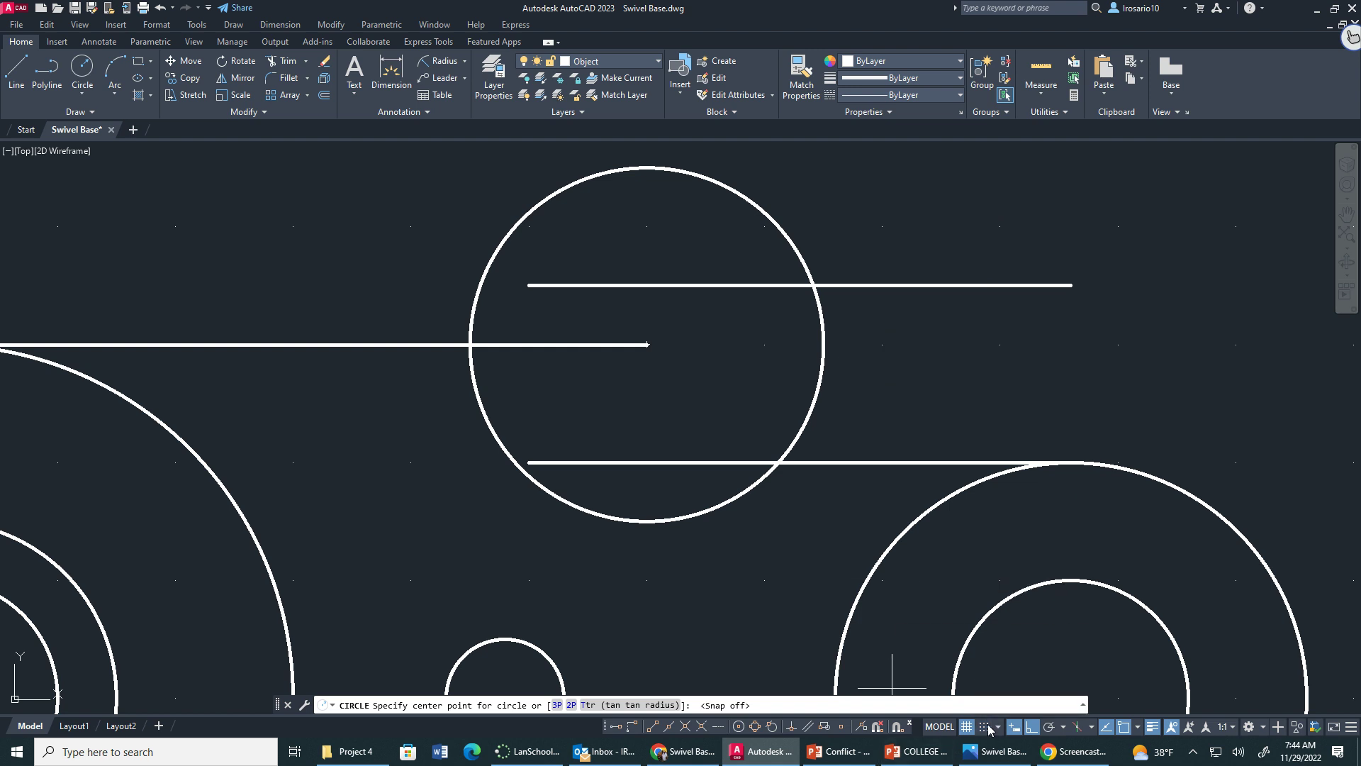
click(813, 286)
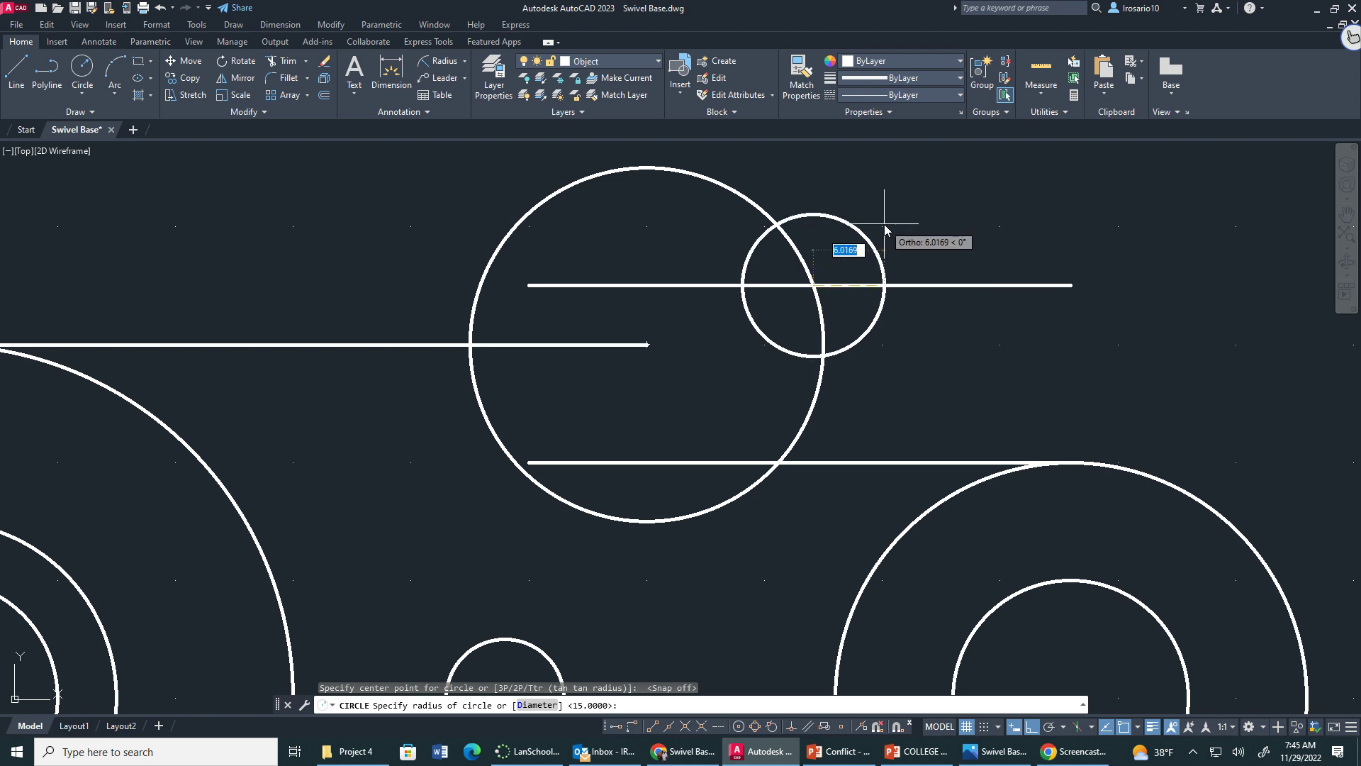
text(15)
key(Return)
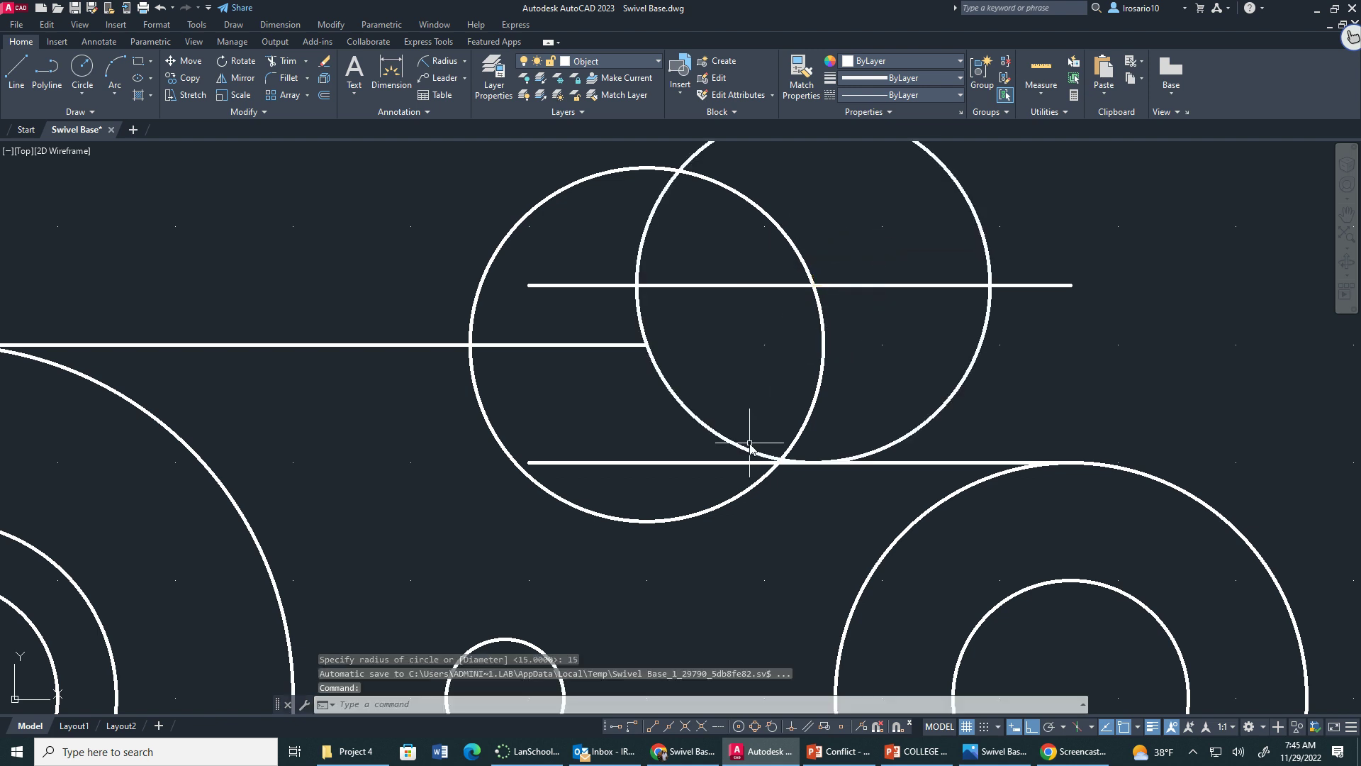
- Zoom around the drawing to review the new circle's placement
scroll(749, 445, up, 4)
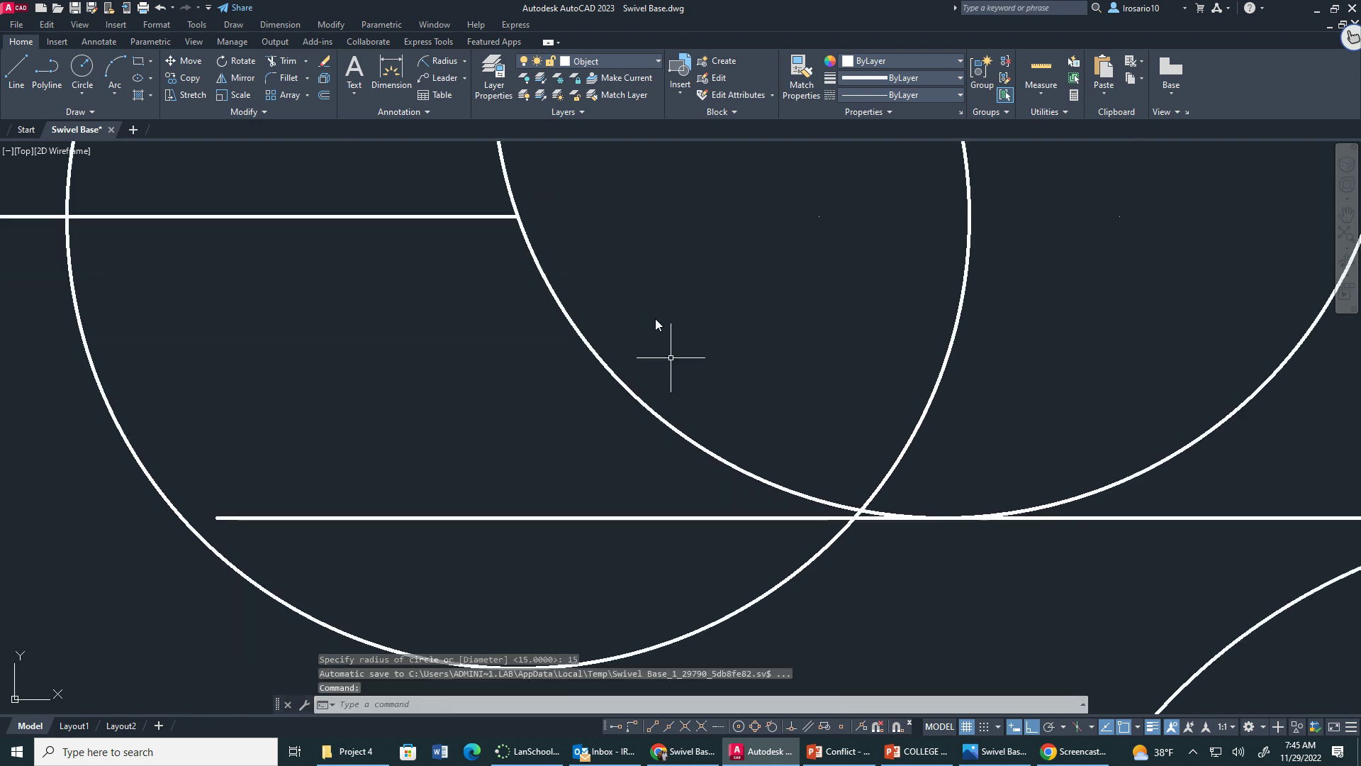
click(501, 219)
click(524, 220)
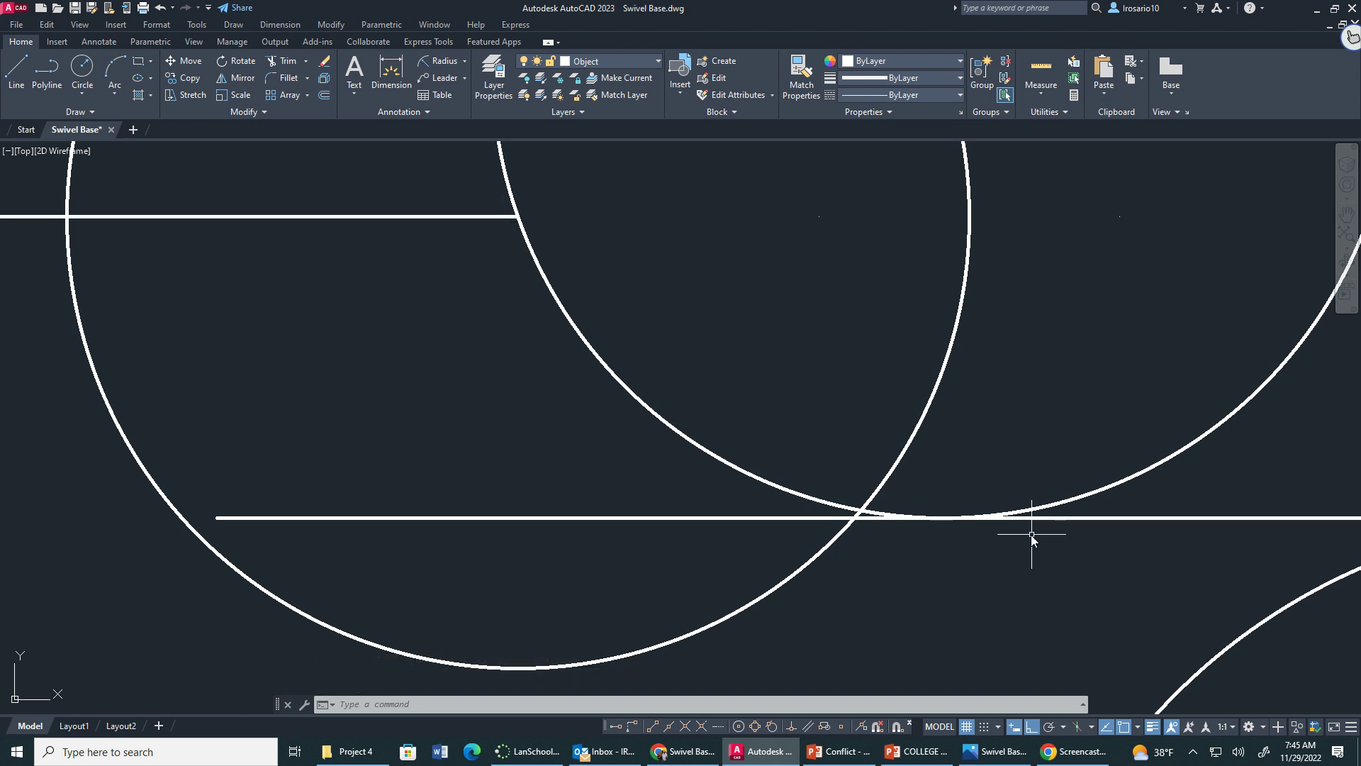
scroll(1029, 518, down, 5)
scroll(1007, 426, up, 3)
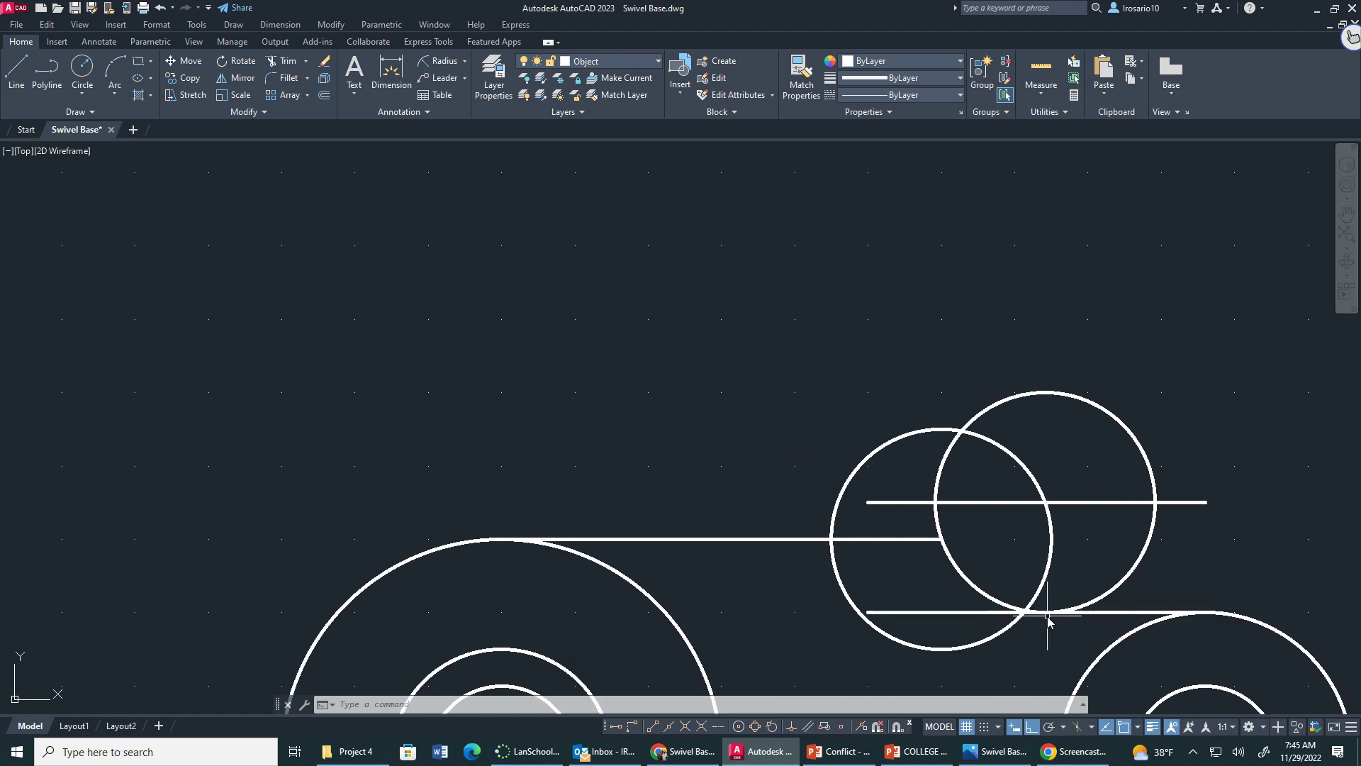
scroll(1050, 625, up, 2)
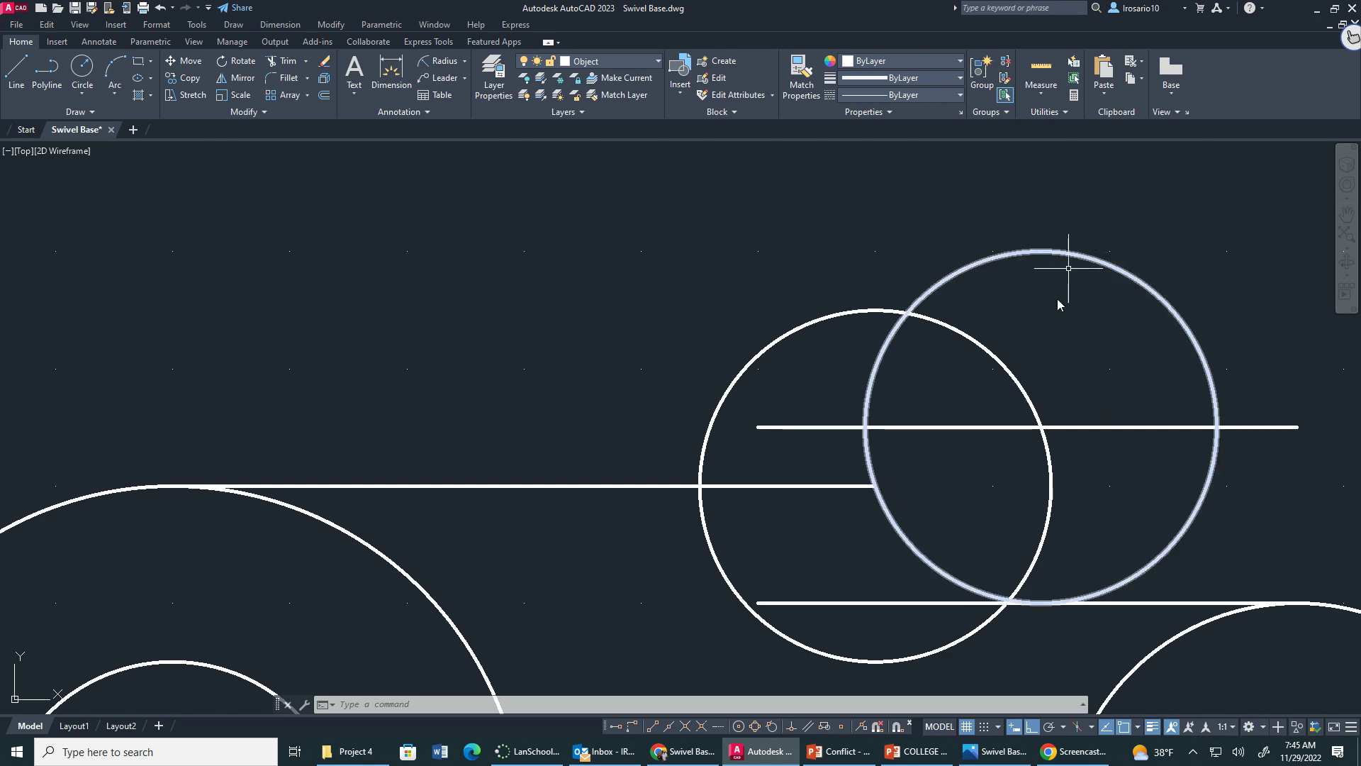
scroll(1050, 453, down, 10)
scroll(1055, 528, up, 2)
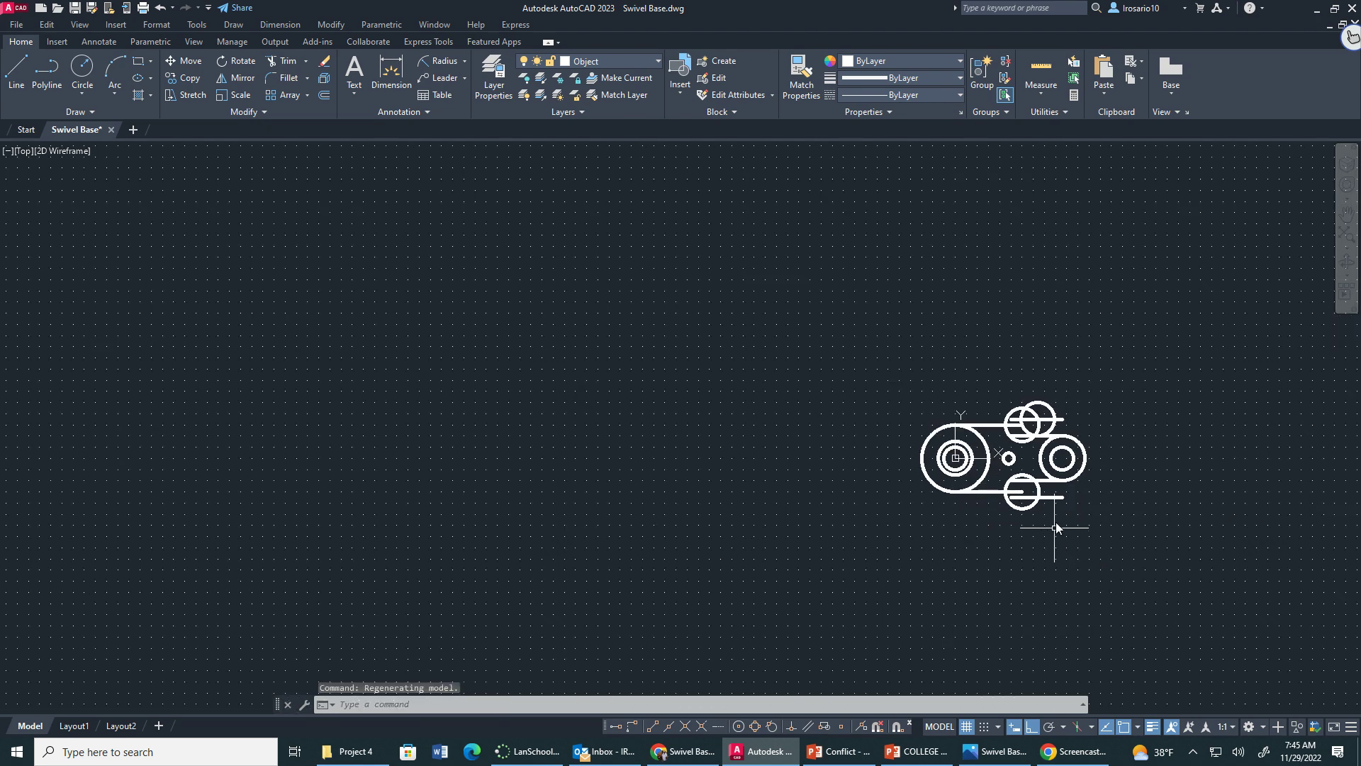
scroll(1056, 527, up, 6)
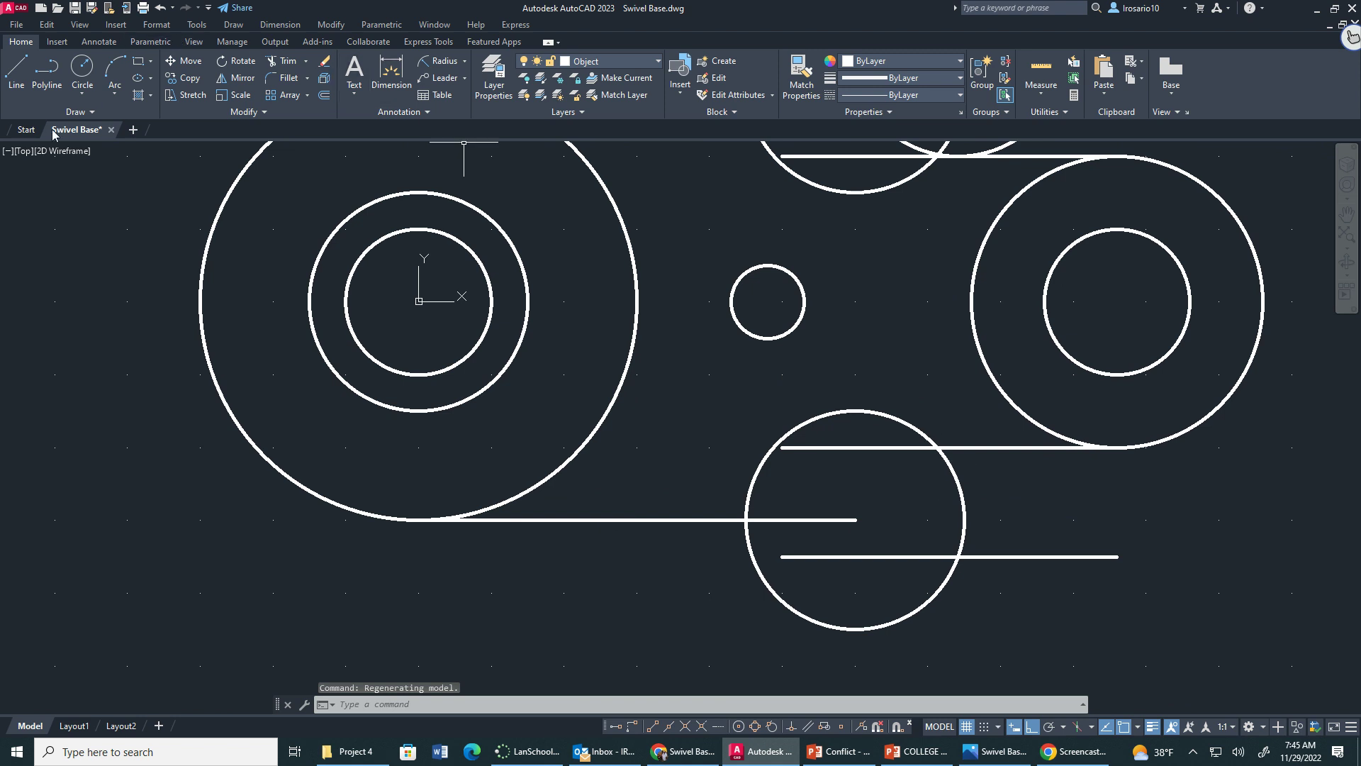
- Centre a radius-15 circle on the lower line's intersection with the bottom circle
click(81, 71)
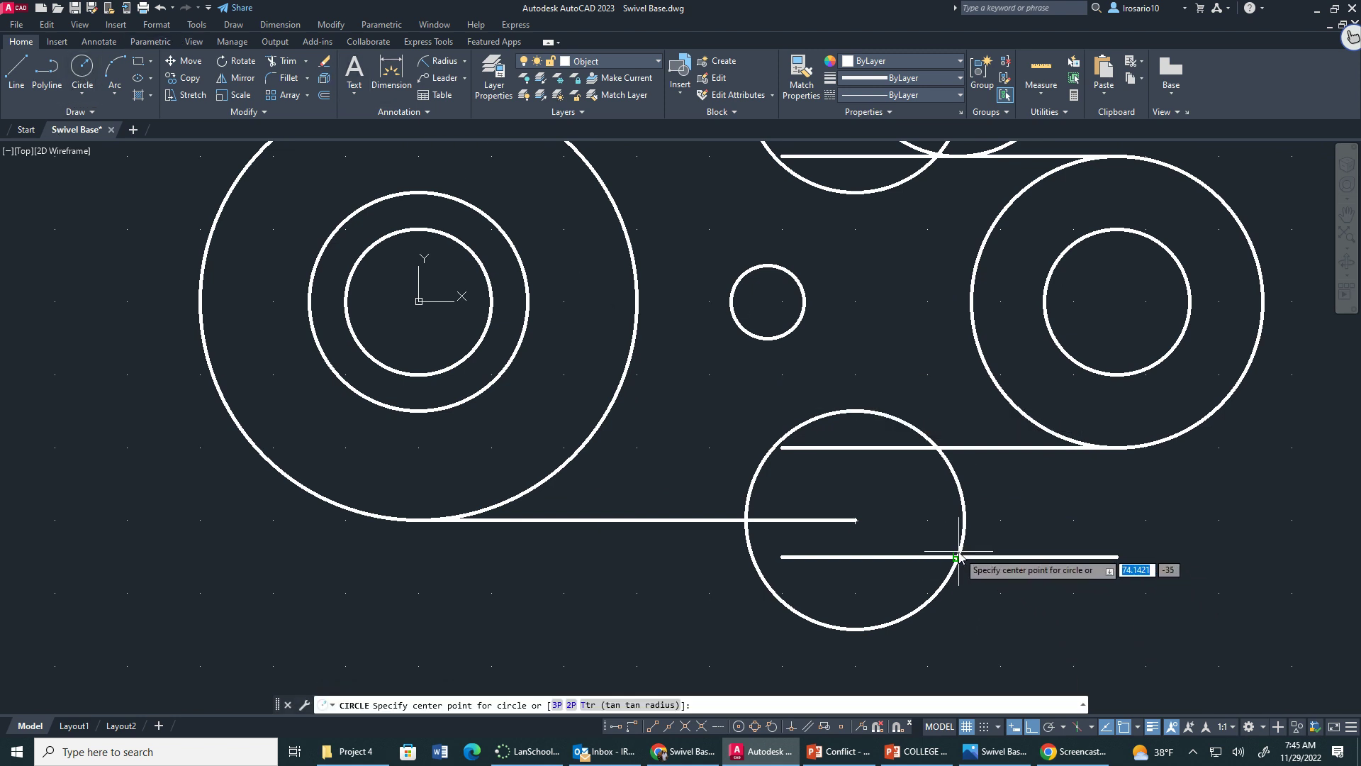
scroll(959, 556, up, 4)
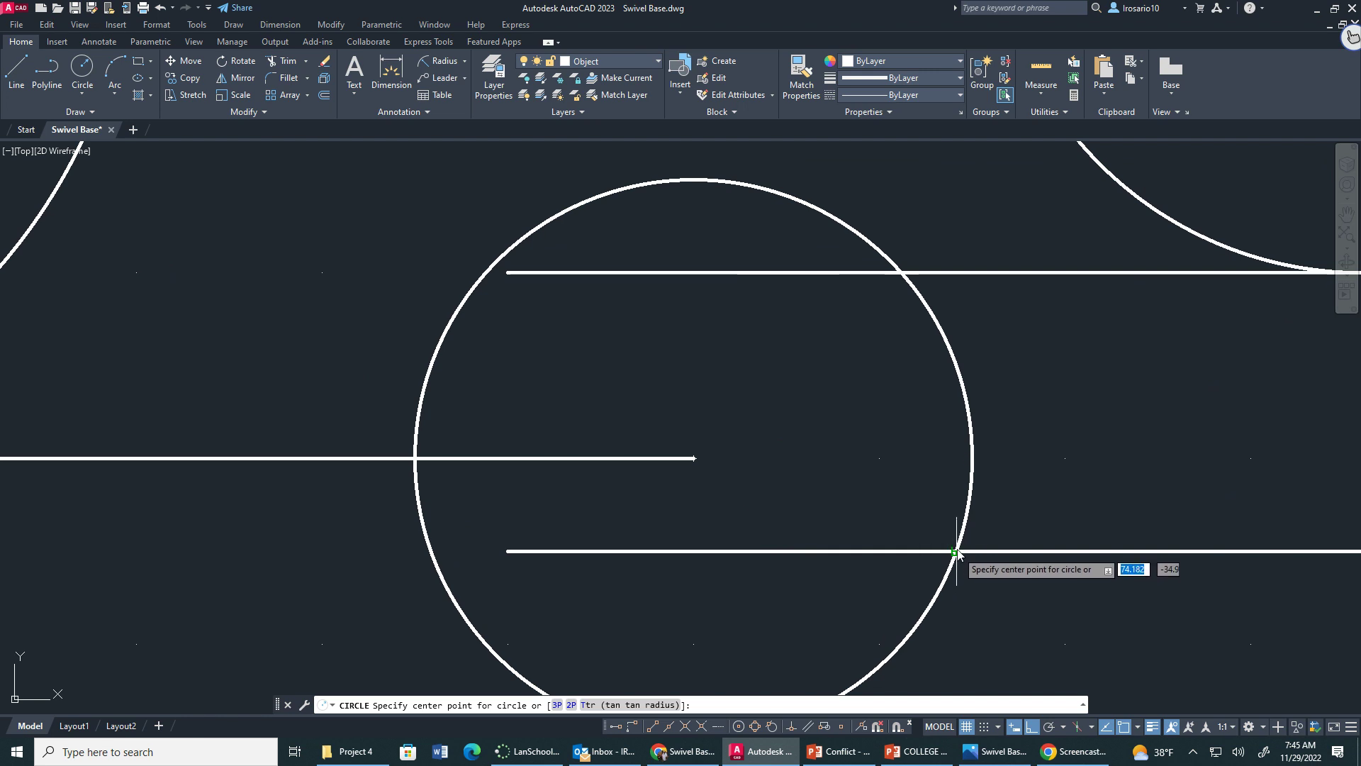
scroll(957, 553, up, 4)
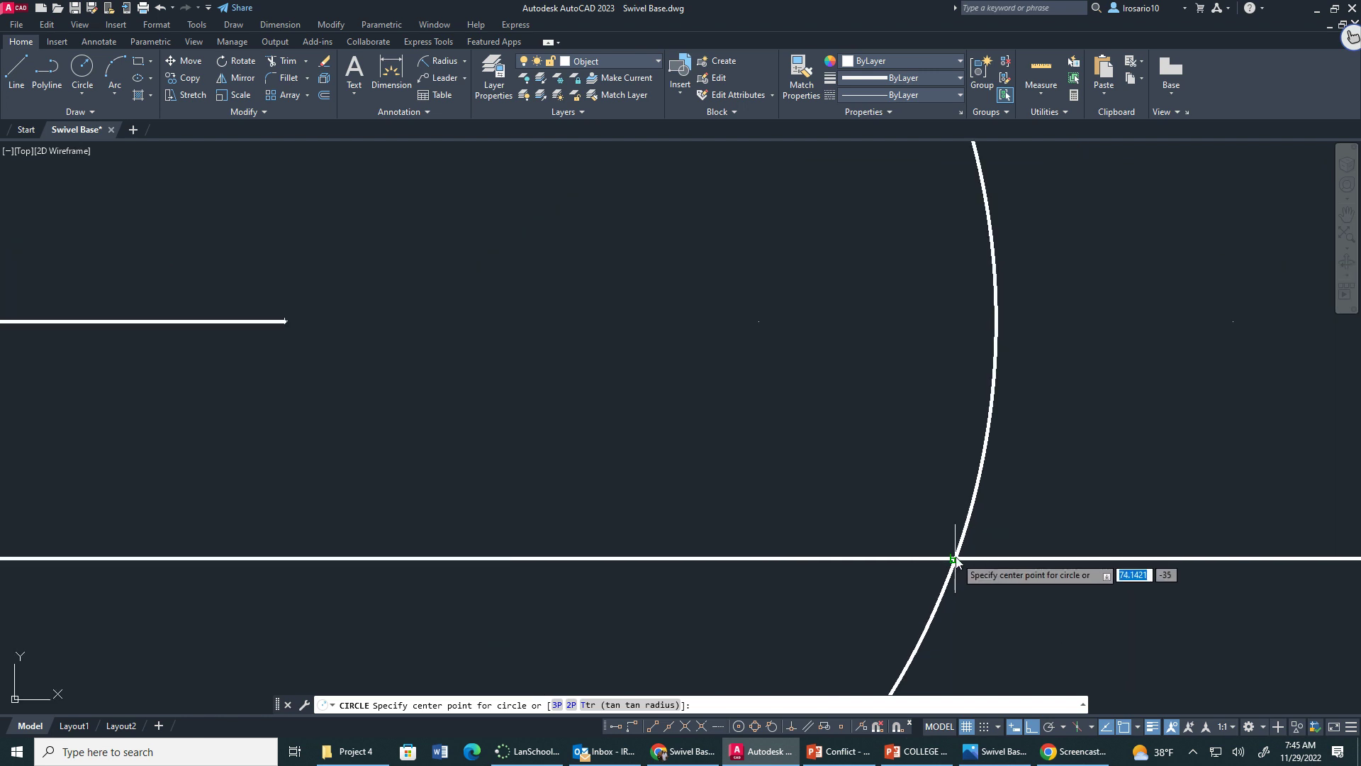
scroll(955, 558, down, 6)
click(955, 555)
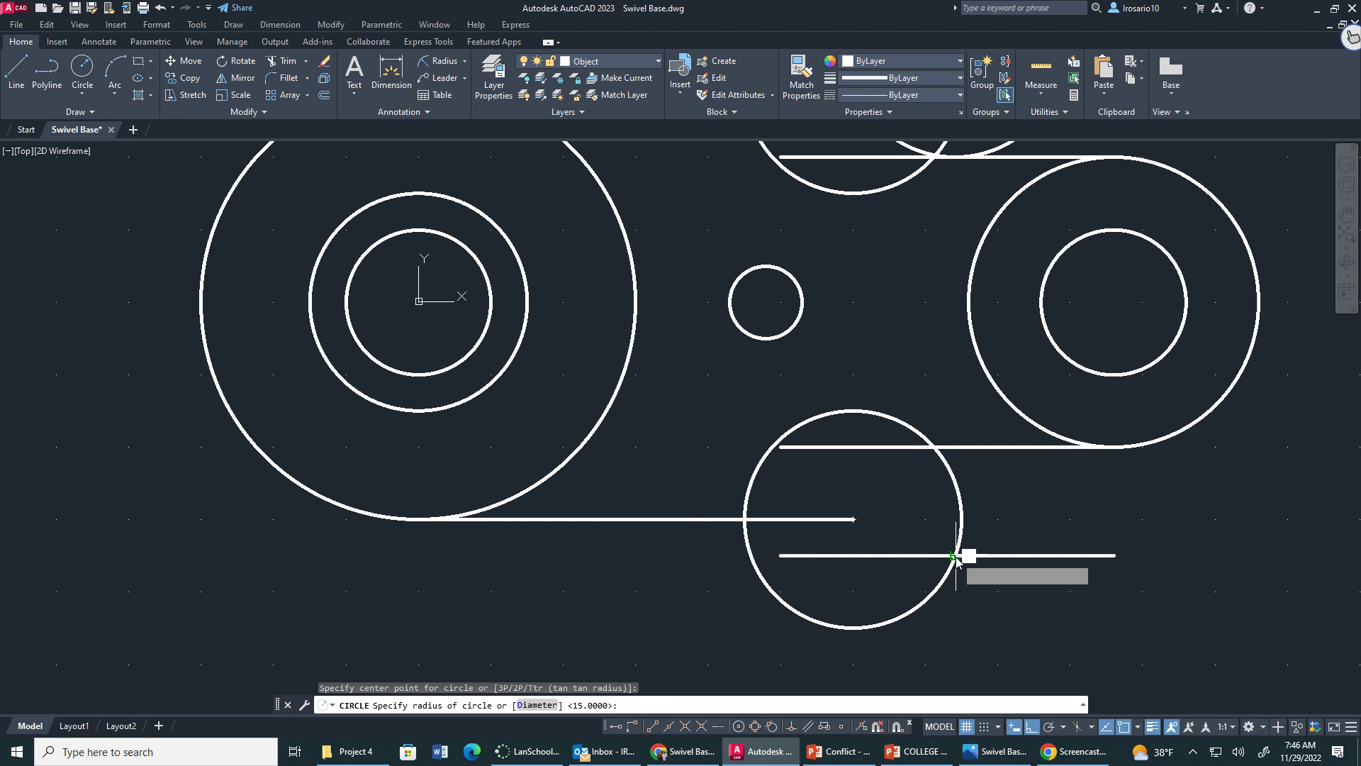
text(15)
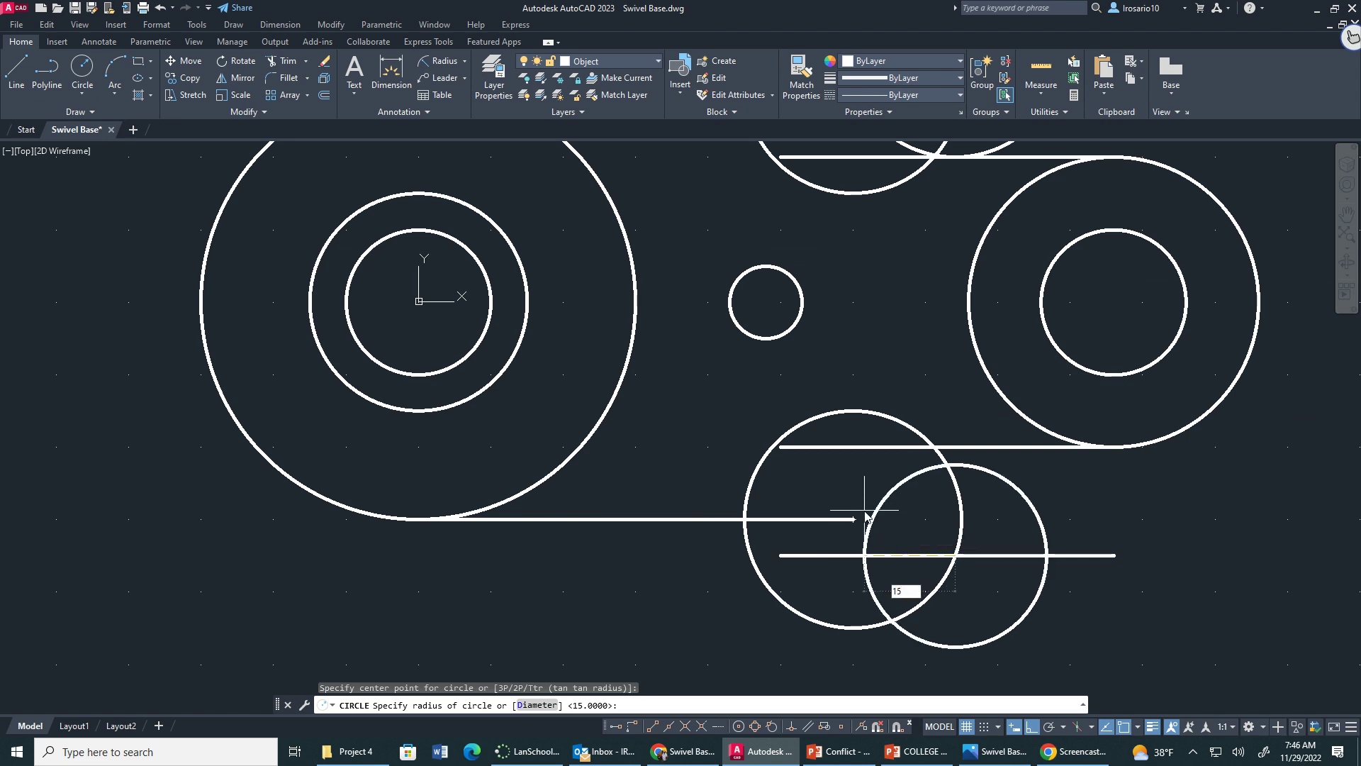
key(Return)
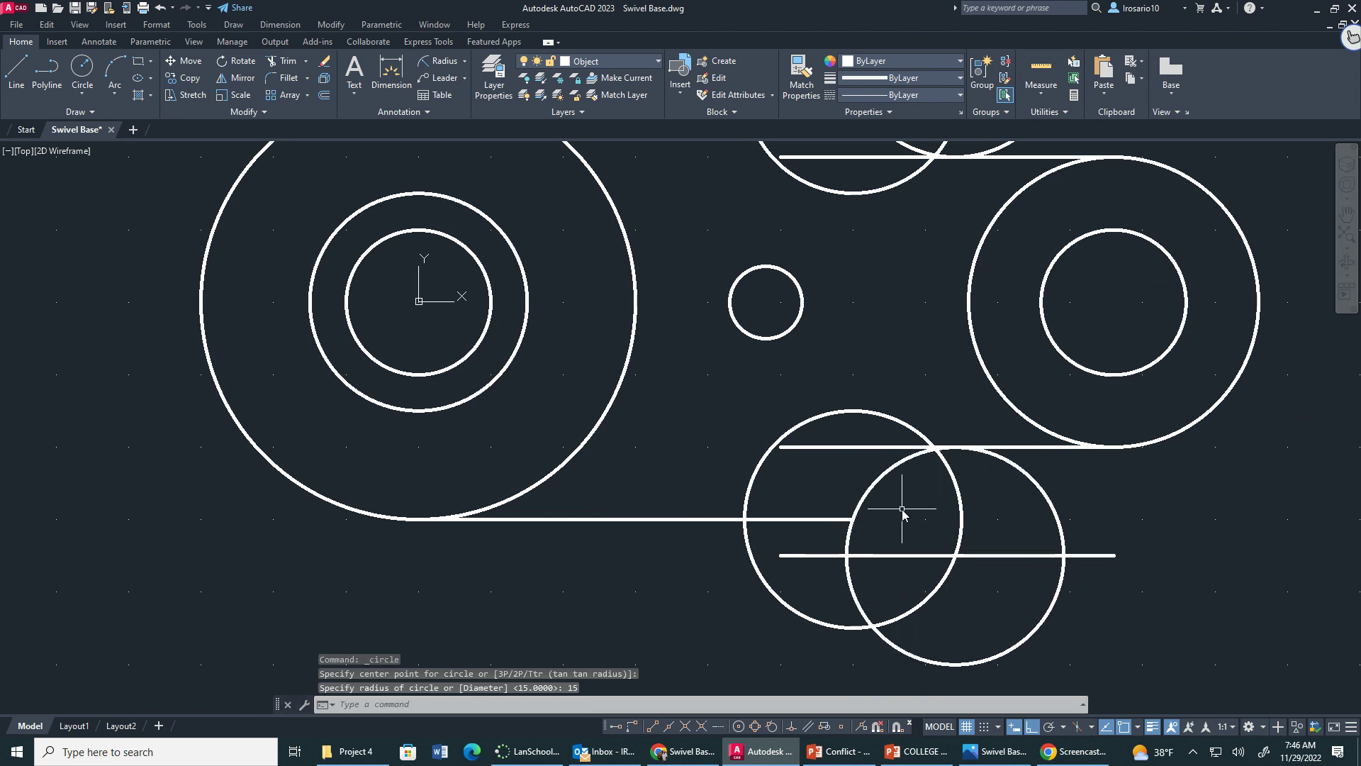
key(Escape)
scroll(851, 383, down, 4)
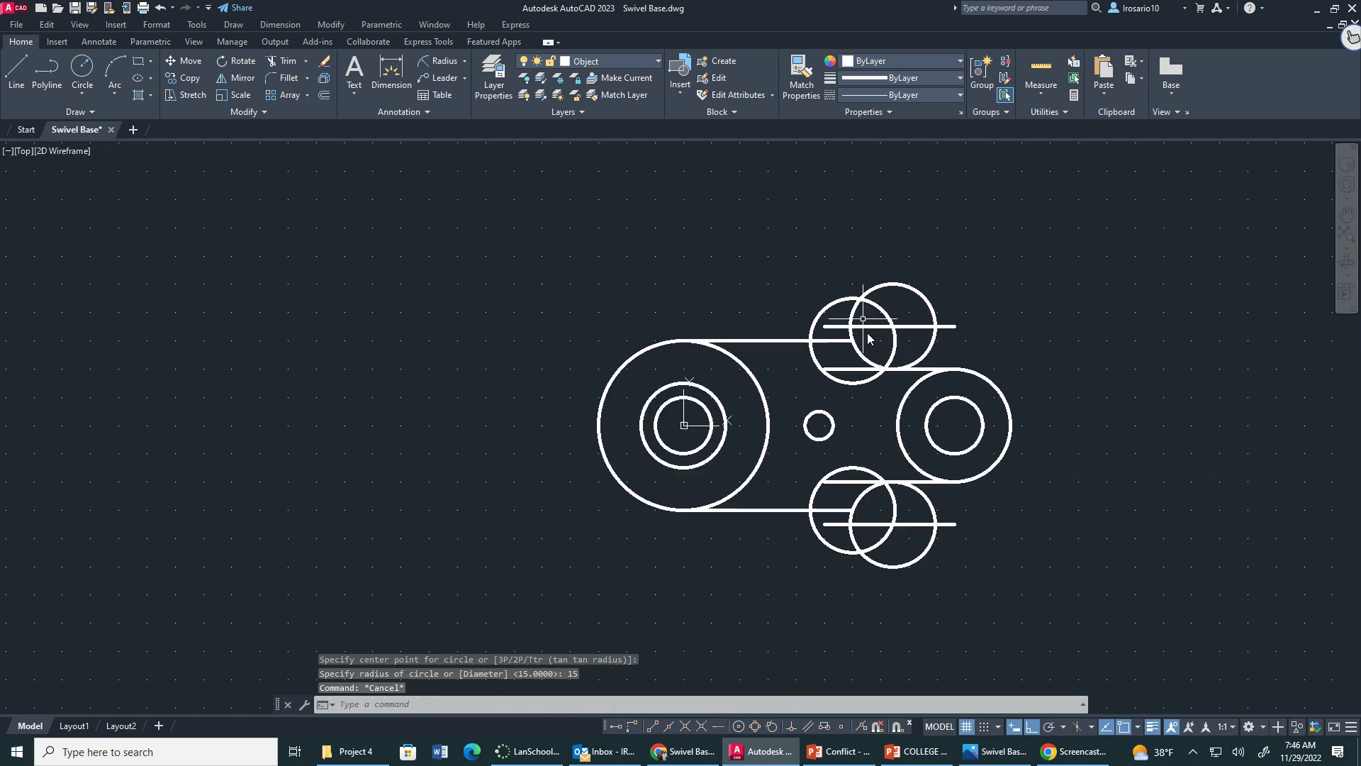
scroll(889, 440, up, 2)
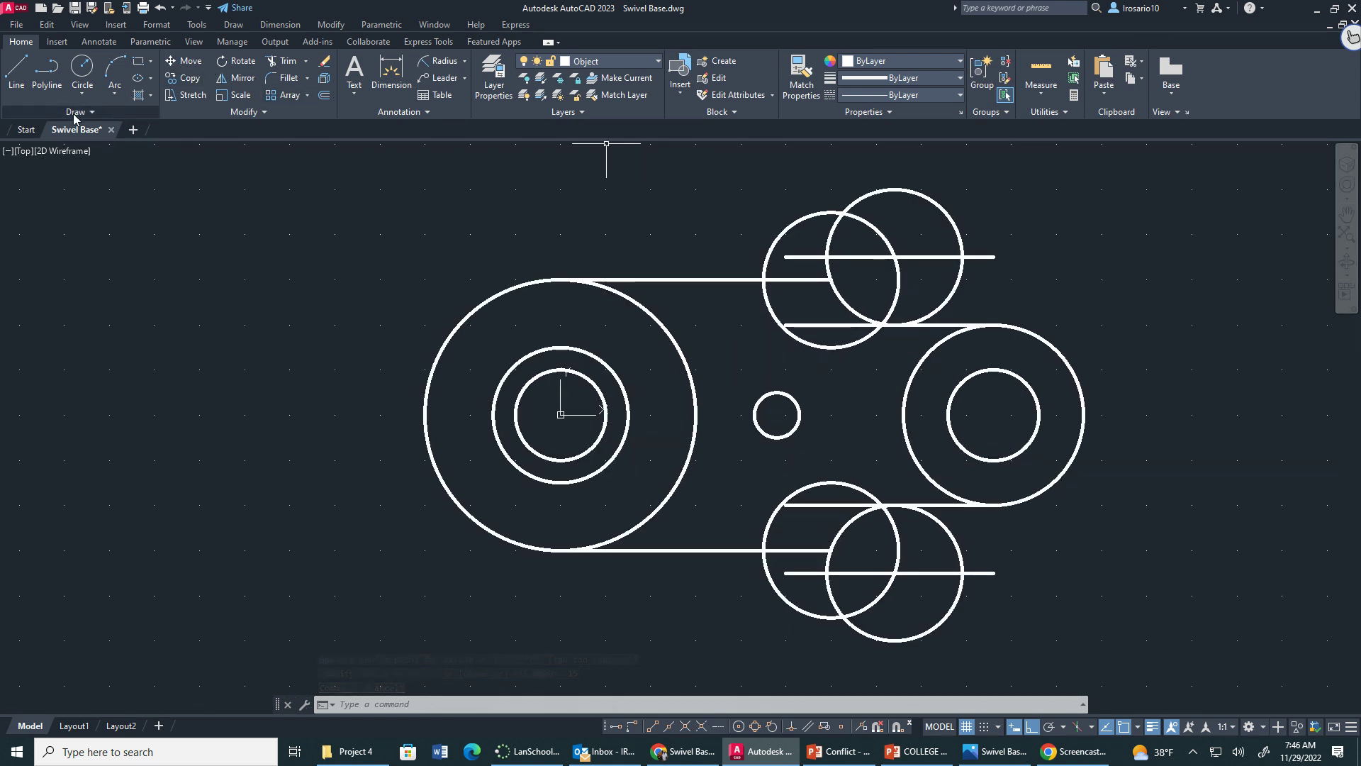
- Trim the top circle's excess arcs and the line stubs around it
click(287, 62)
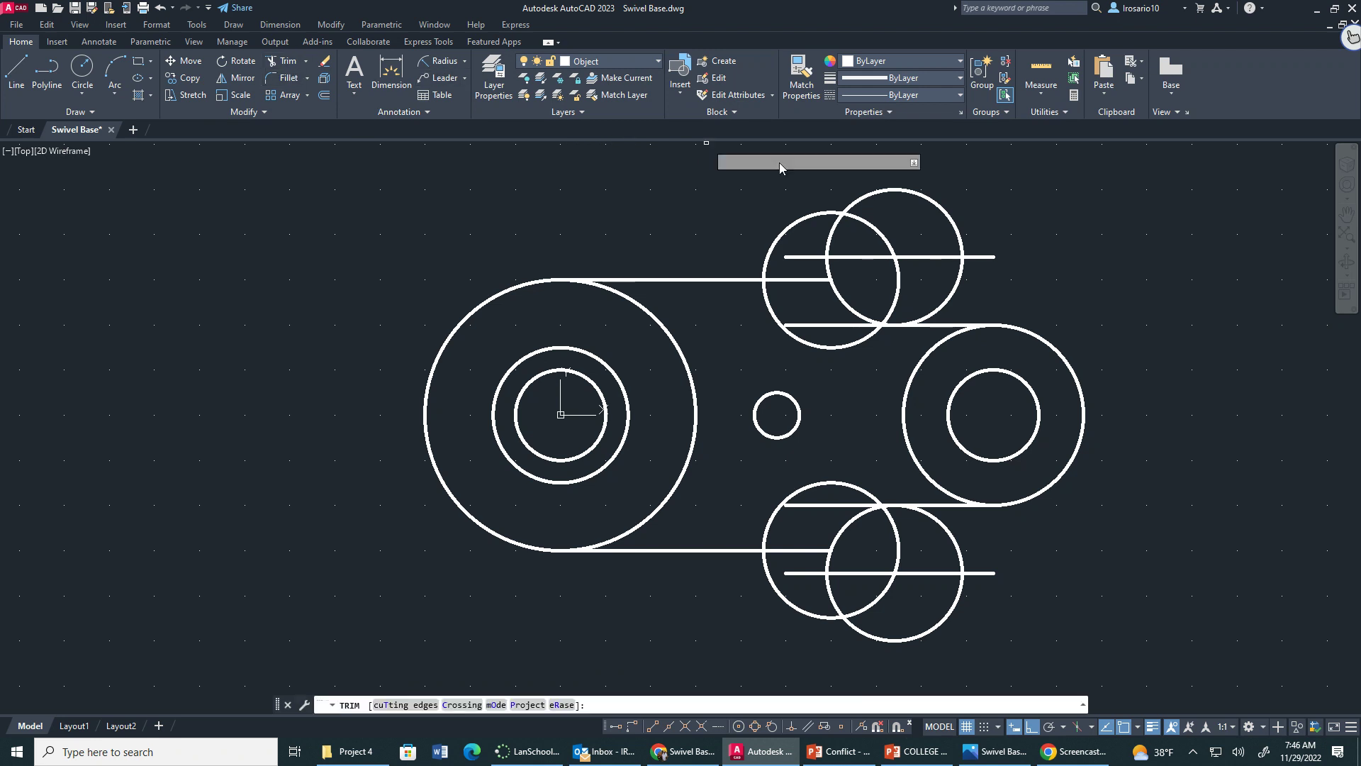
click(816, 215)
click(893, 190)
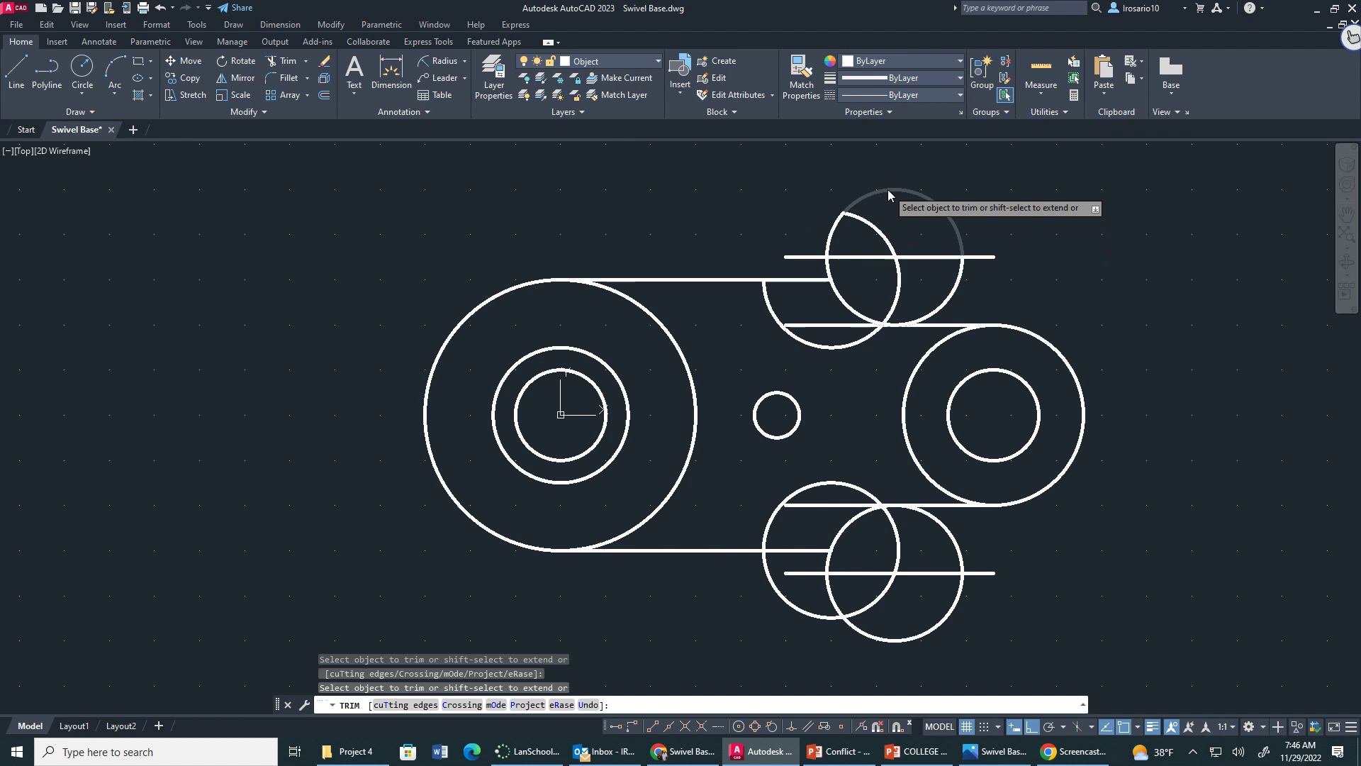
click(835, 232)
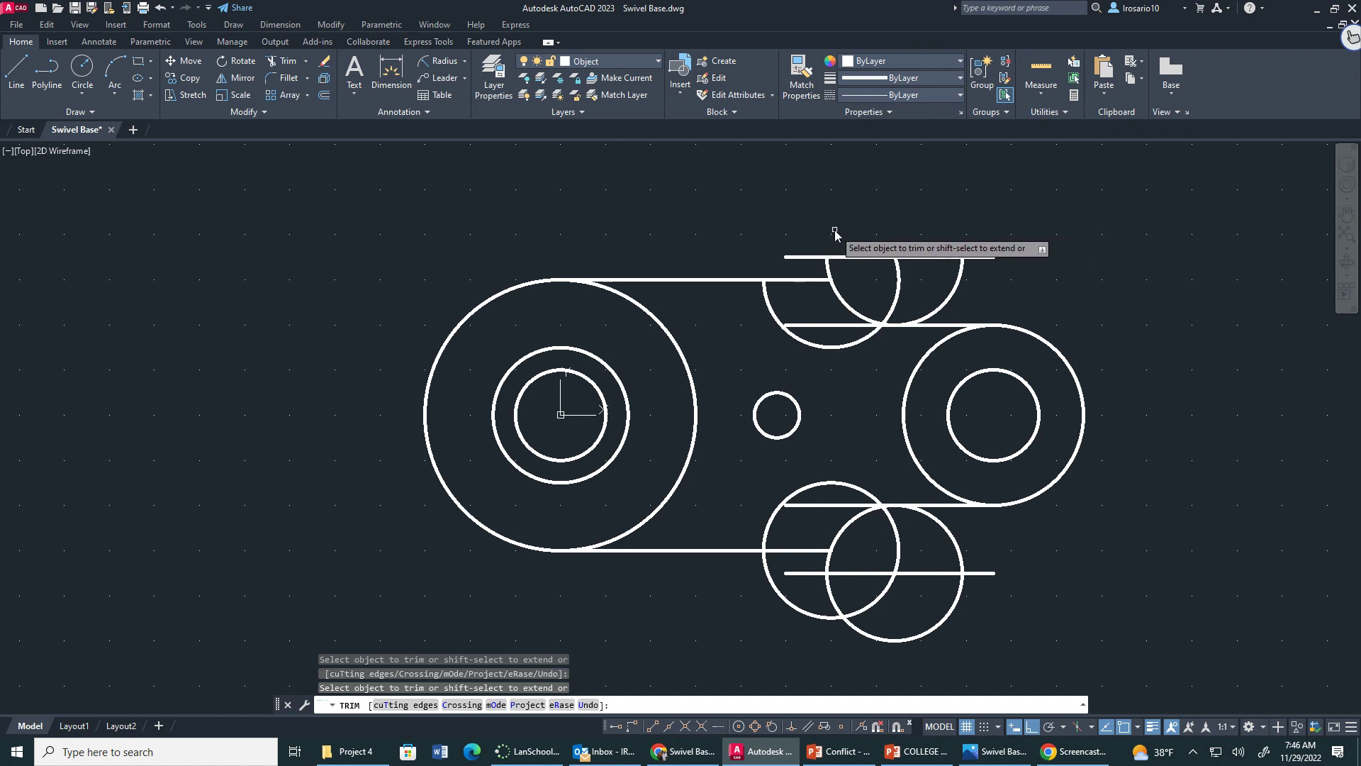
click(773, 310)
click(823, 326)
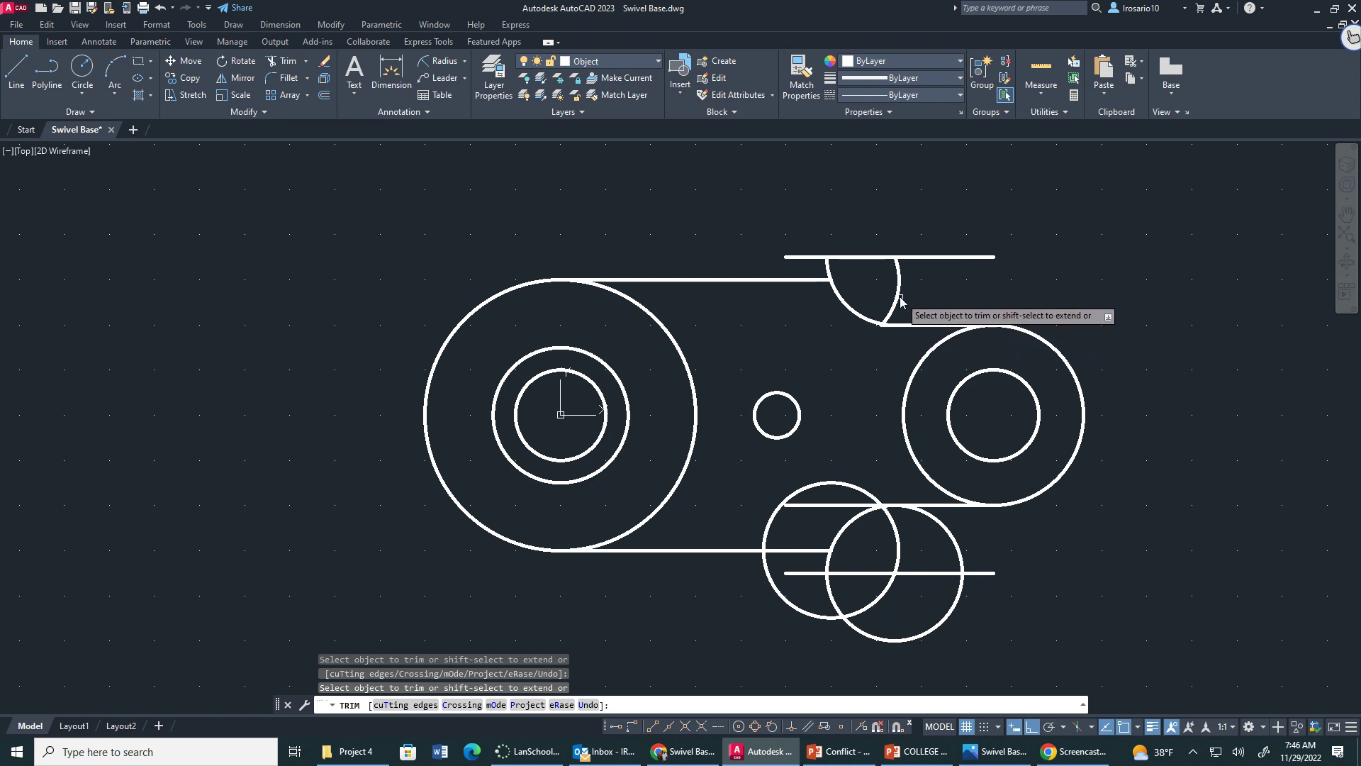
click(913, 258)
click(808, 258)
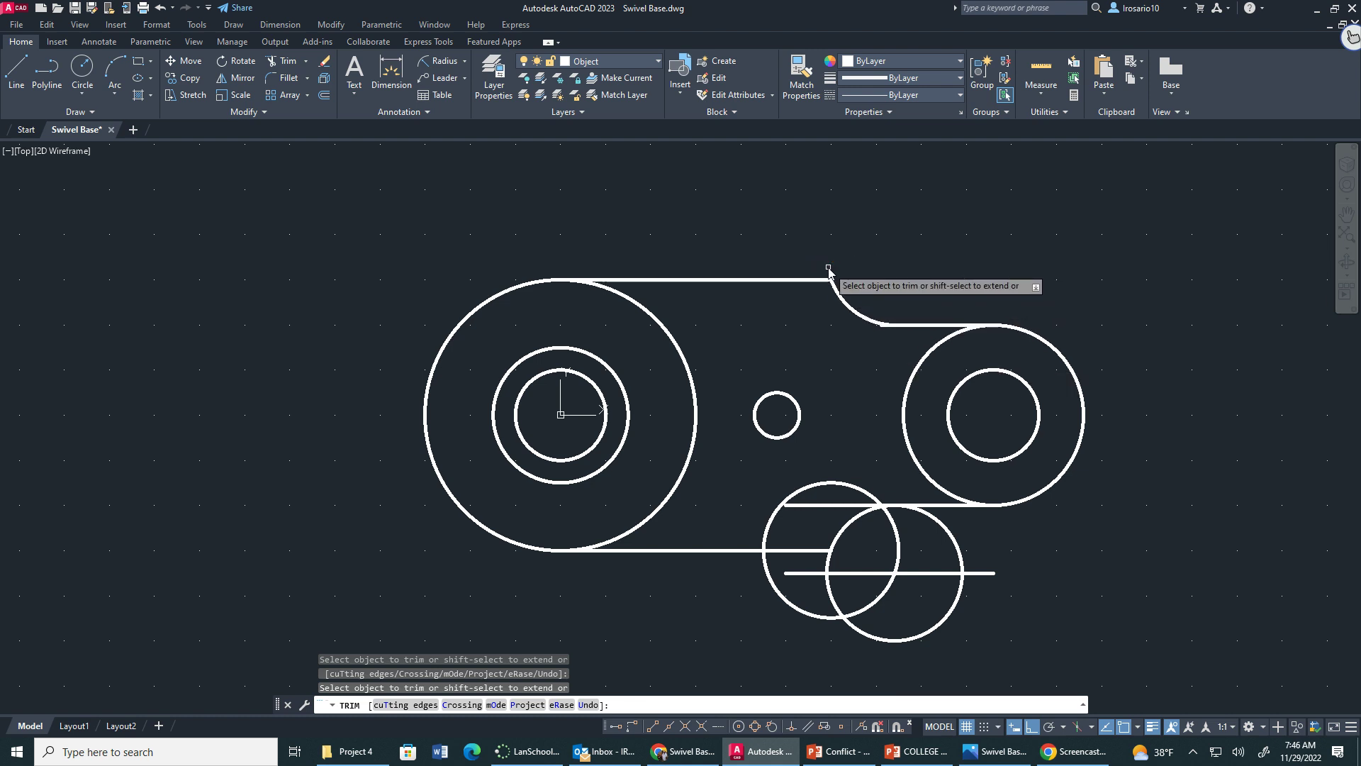
- Trim the lower-left circle's arc, a short line stub and the extra arc right of the notch
scroll(911, 393, up, 6)
scroll(843, 209, down, 7)
scroll(842, 181, up, 10)
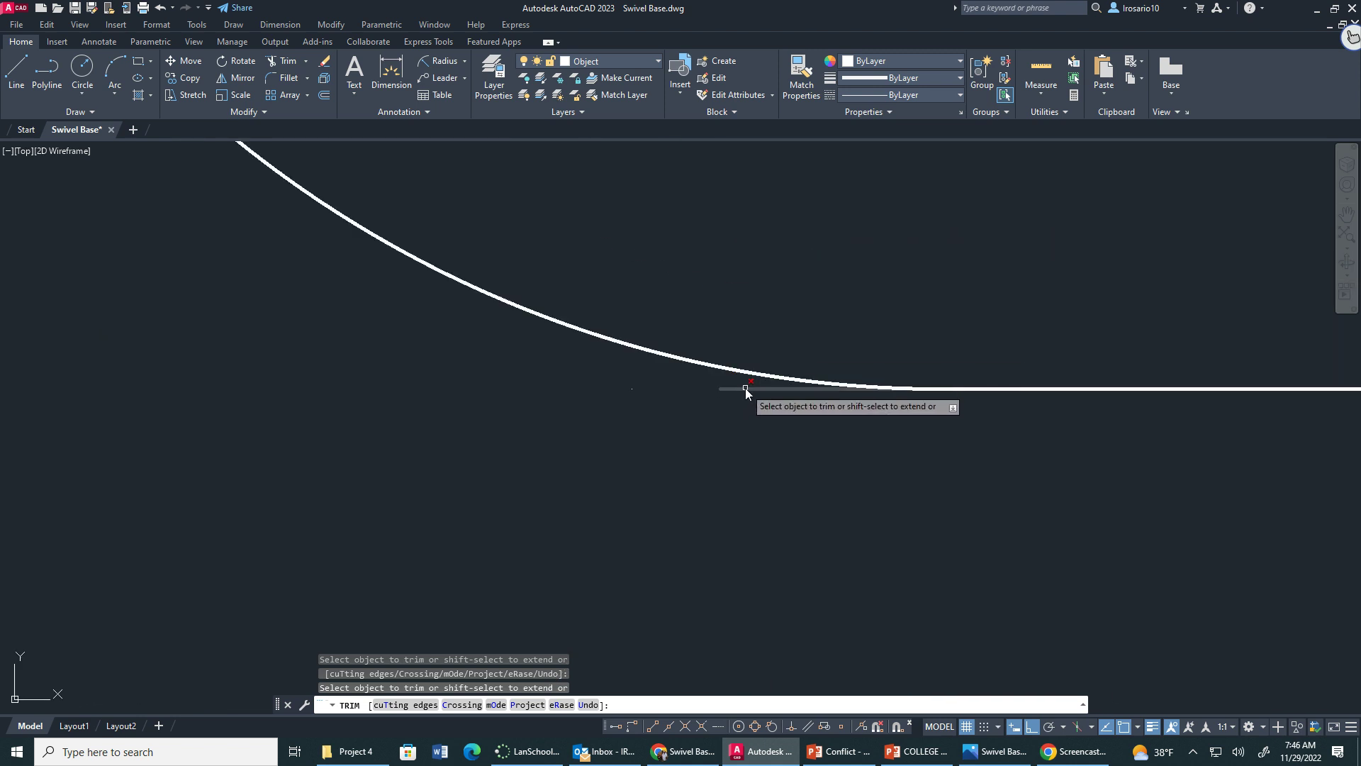
scroll(746, 389, down, 5)
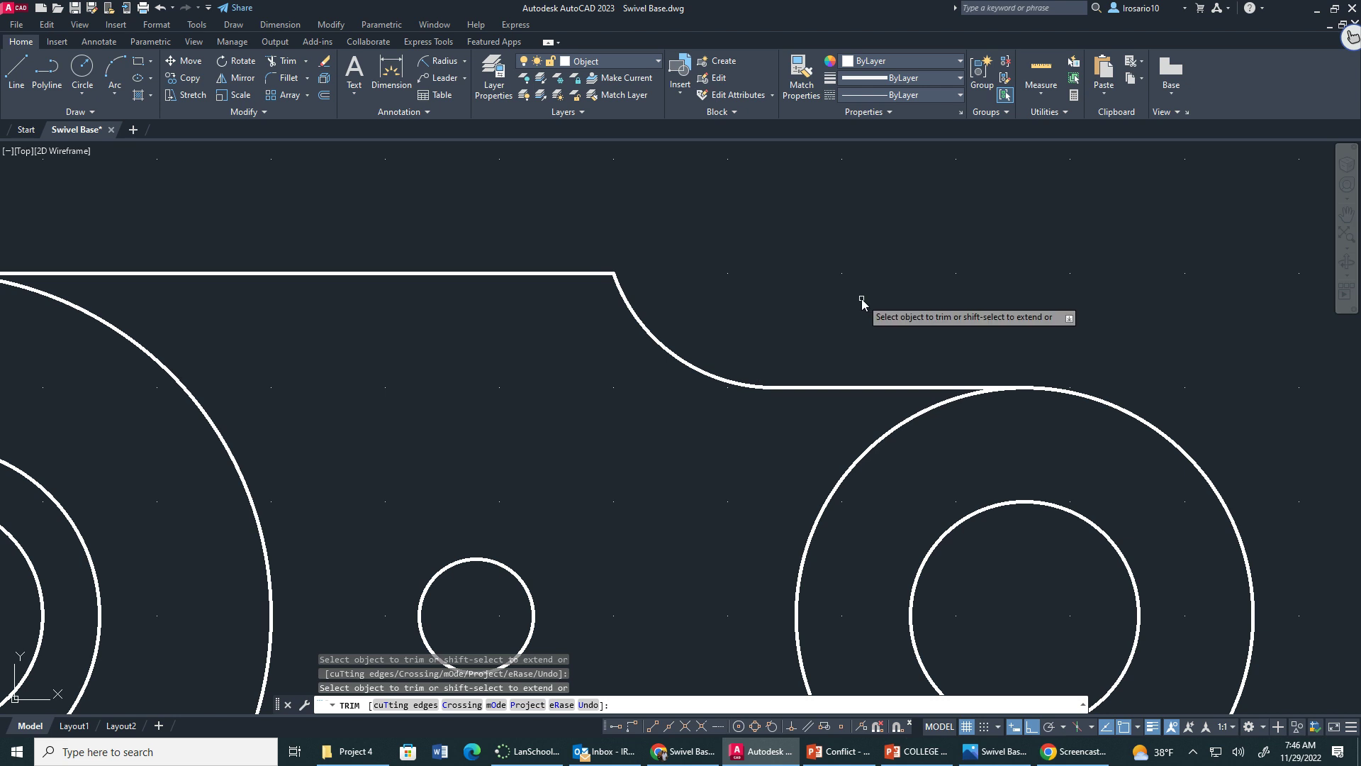
scroll(863, 302, down, 10)
scroll(858, 395, up, 5)
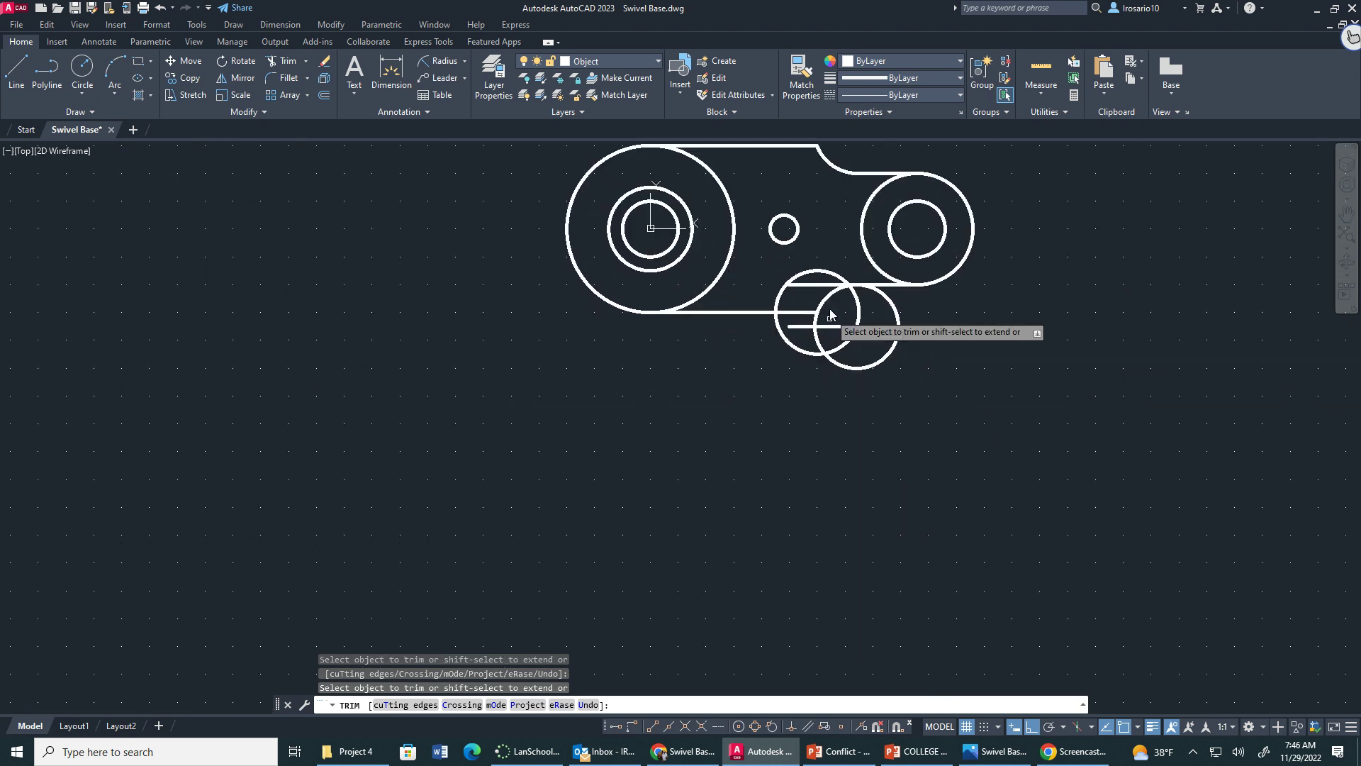
scroll(828, 229, up, 4)
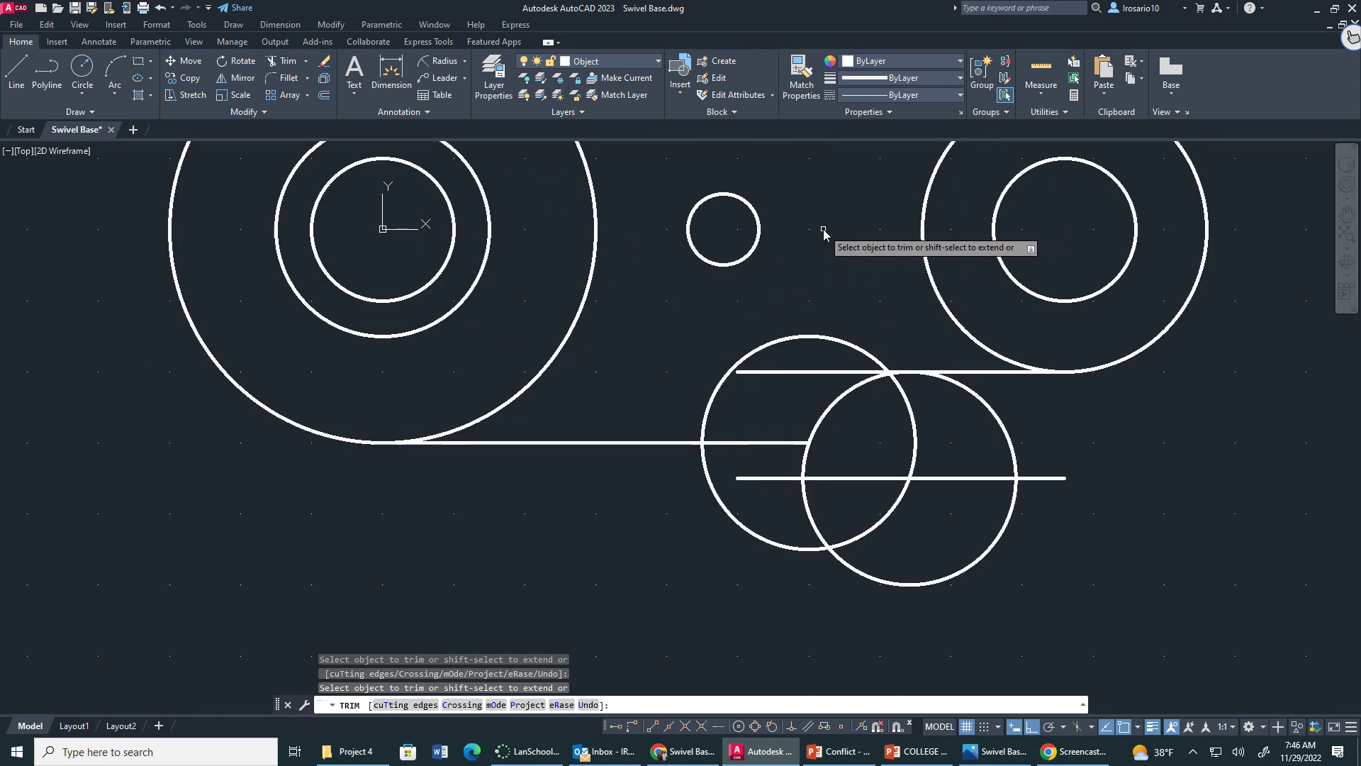
click(813, 336)
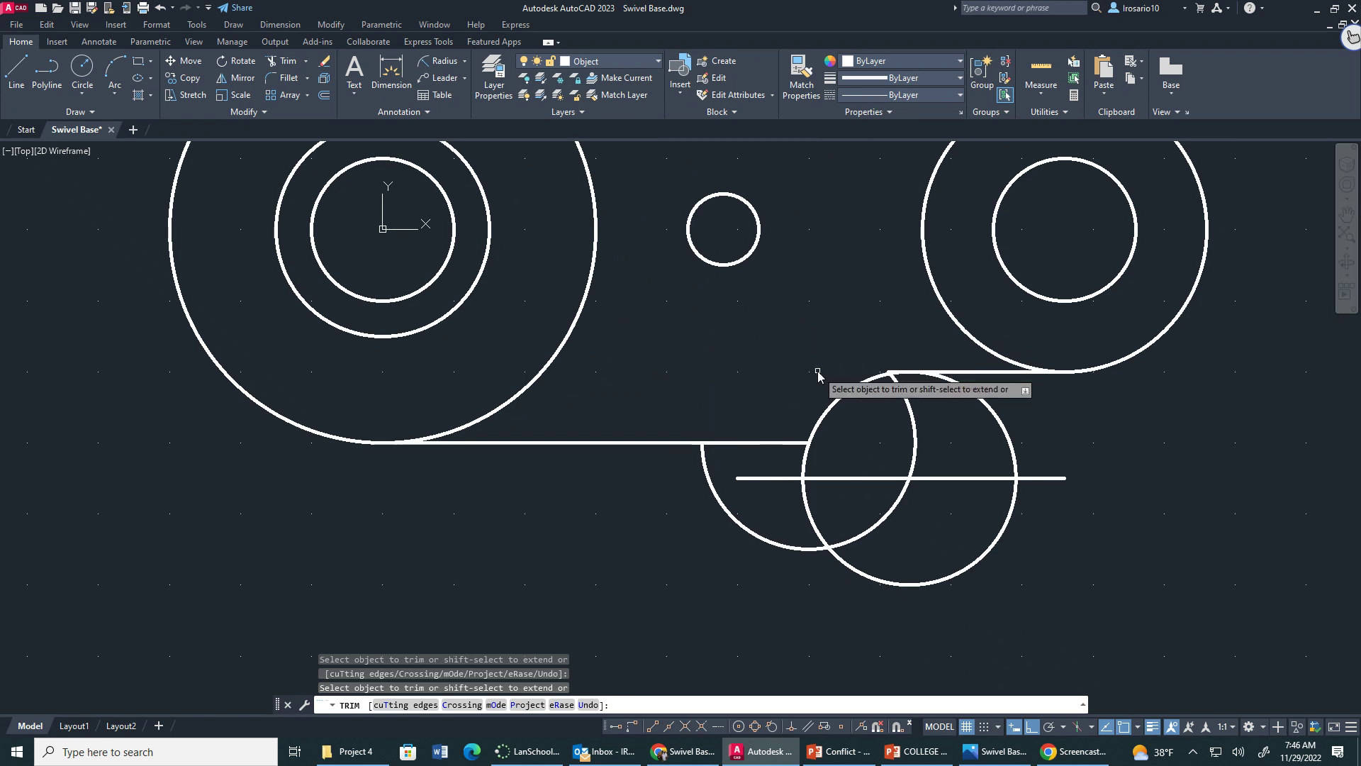
scroll(890, 373, up, 5)
click(889, 389)
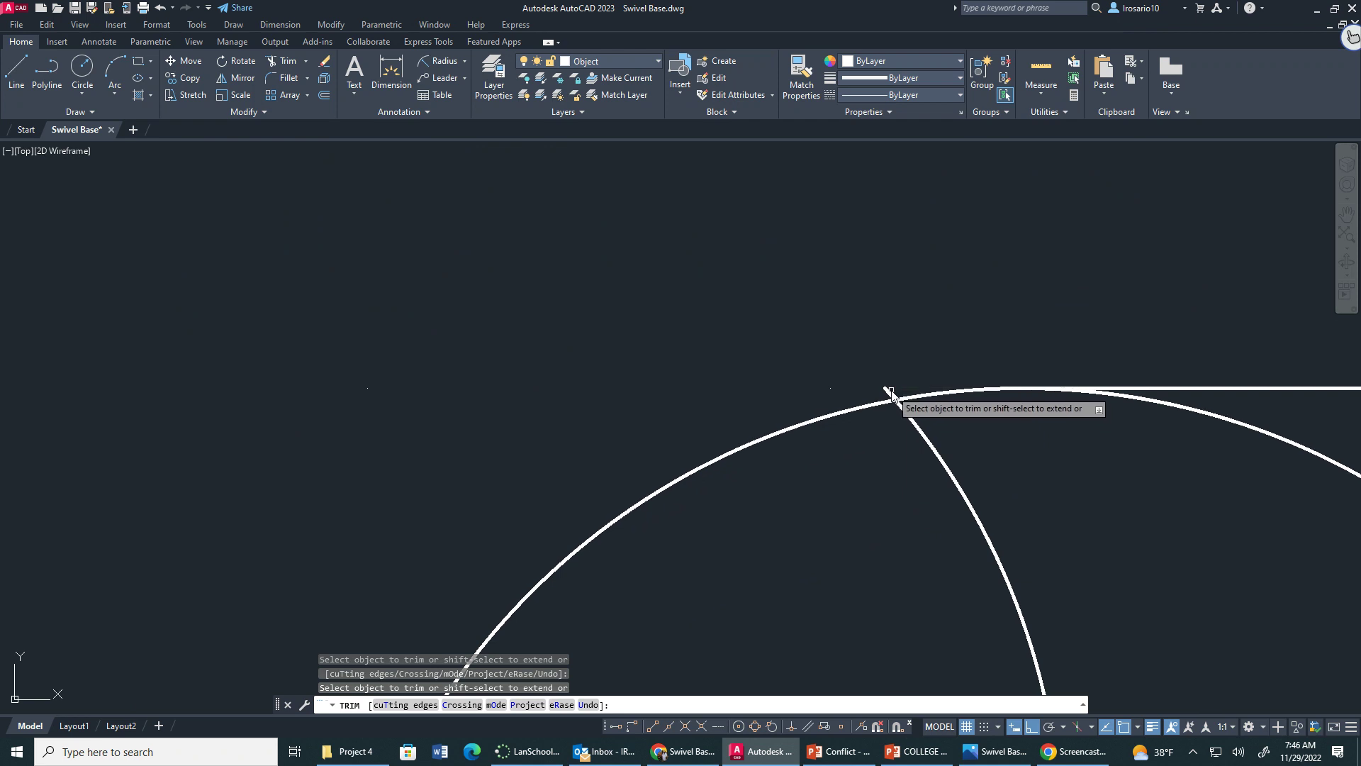
scroll(892, 401, down, 3)
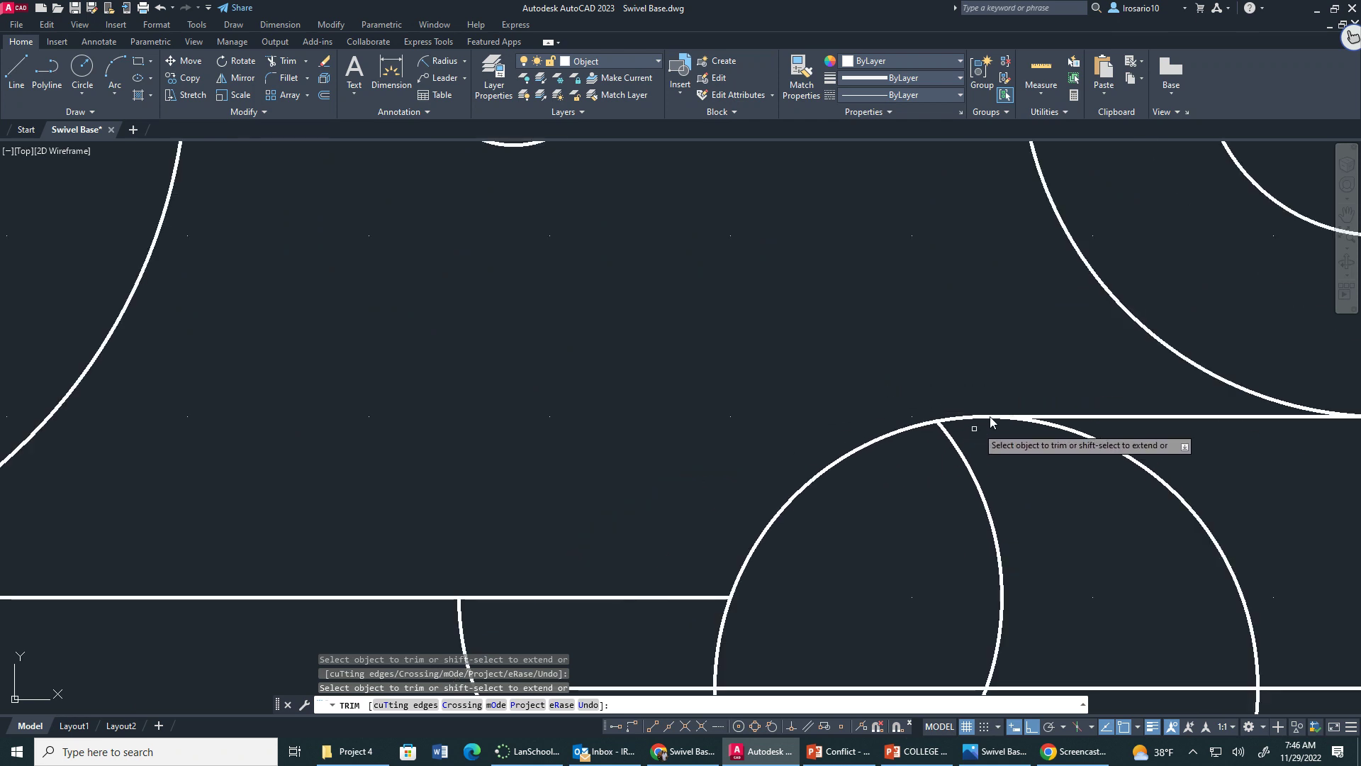
click(1062, 433)
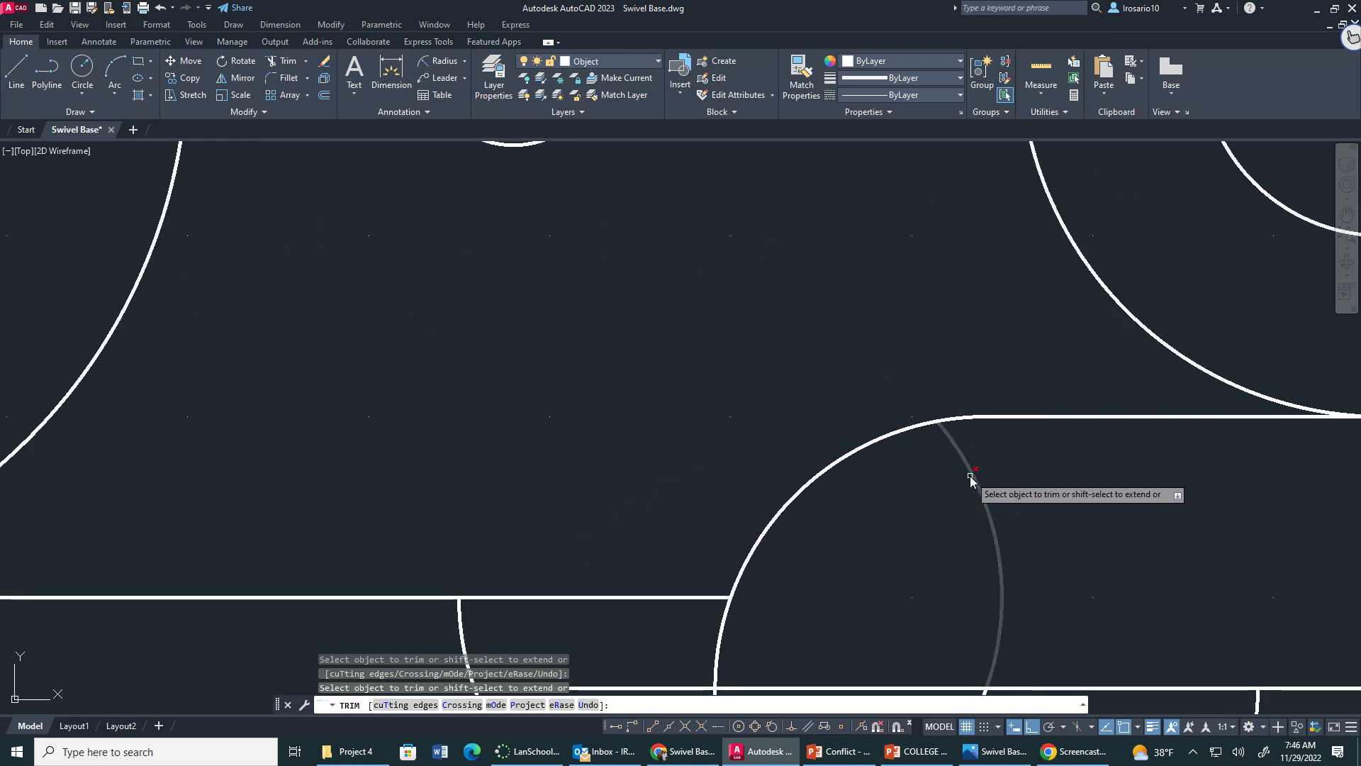
scroll(971, 472, down, 5)
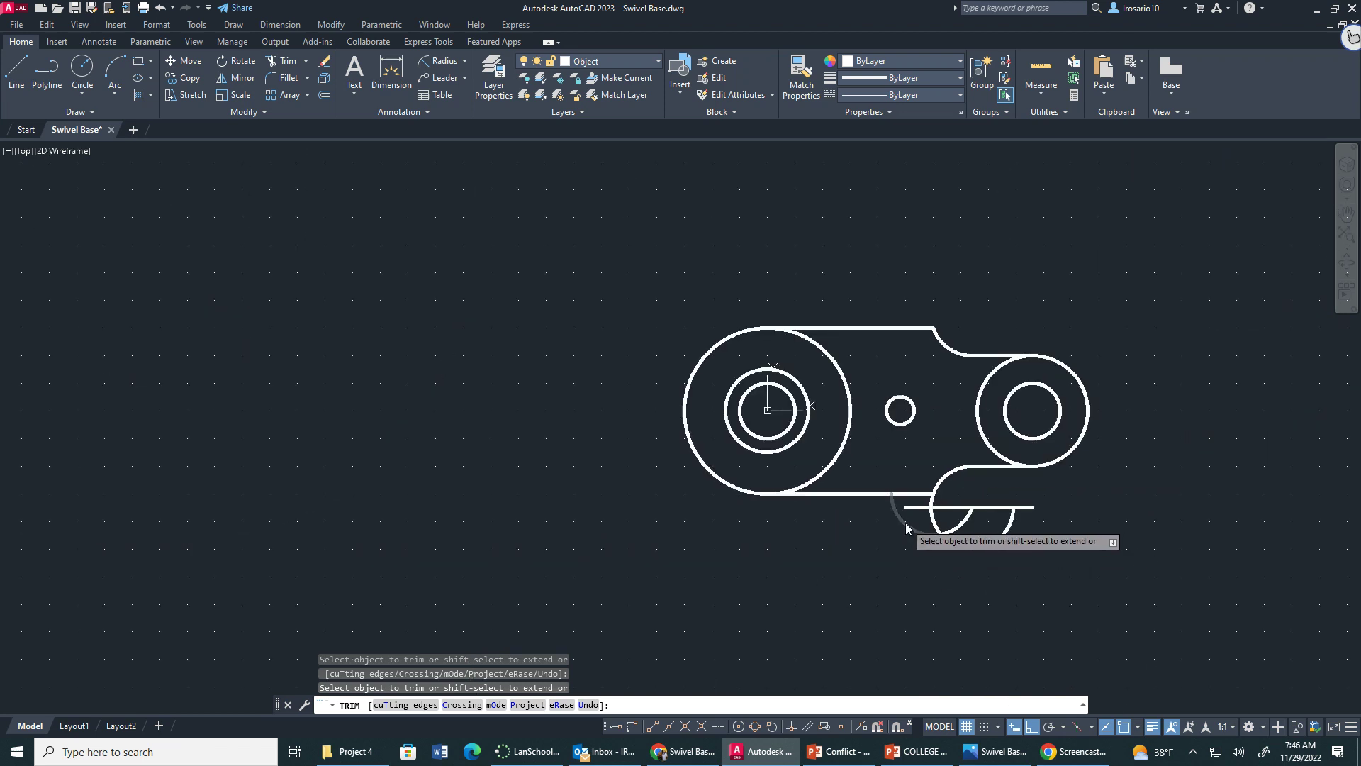
- Fence-trim the leftover bottom arcs, then erase the three remaining arcs
click(908, 521)
key(Return)
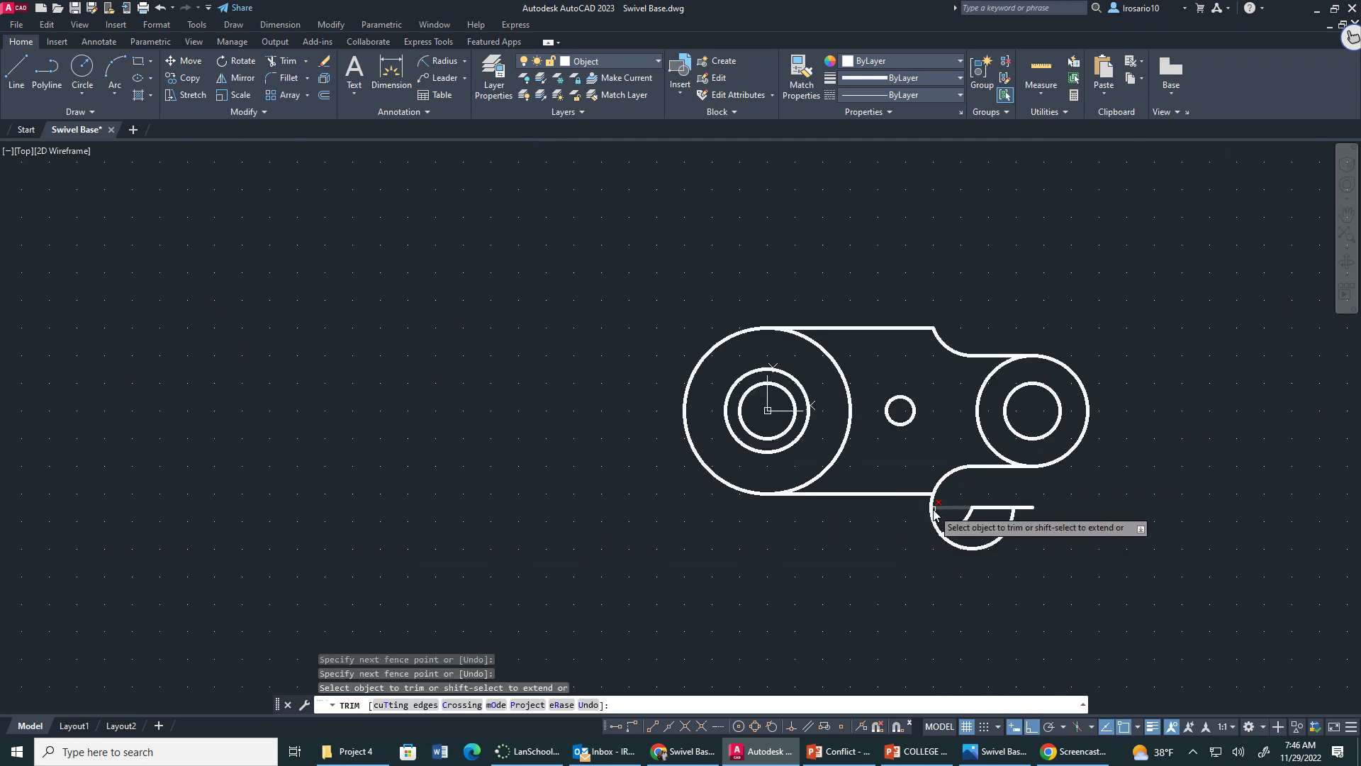
click(936, 515)
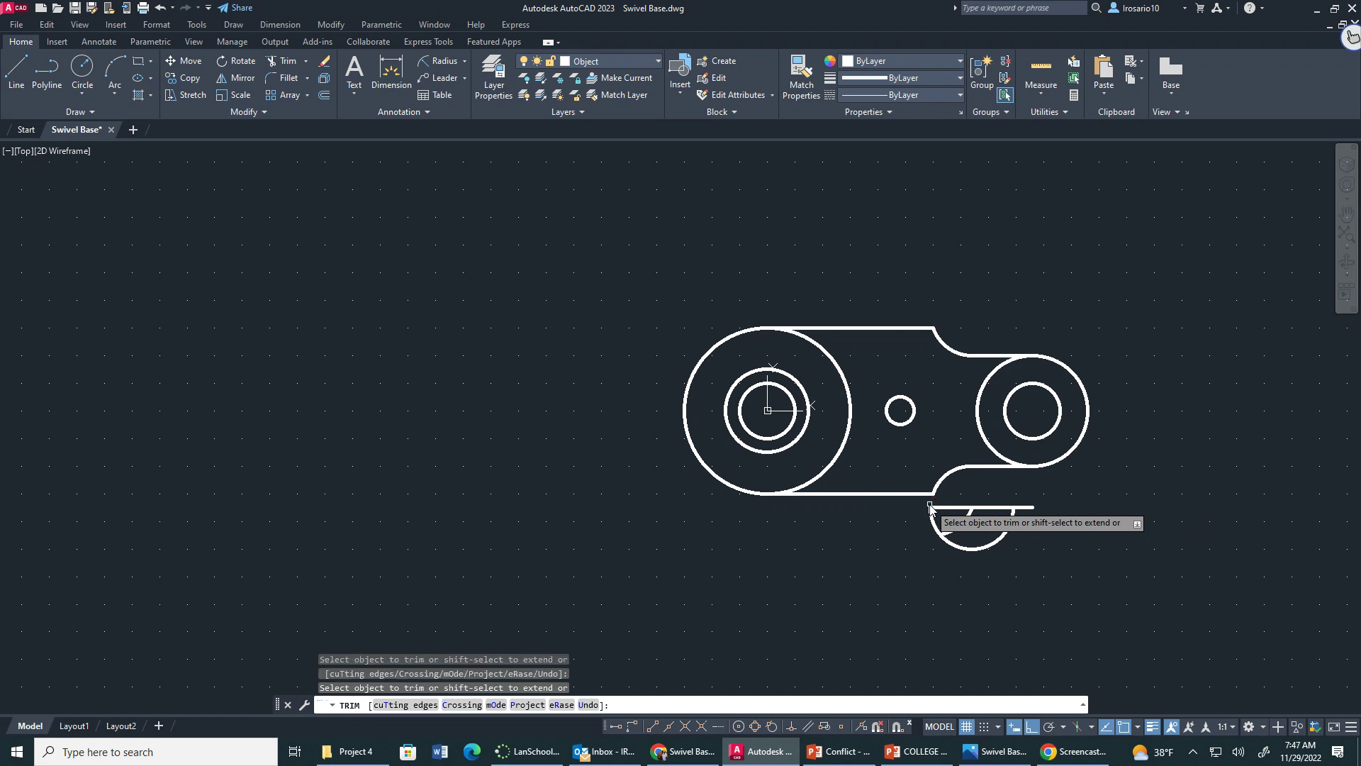
key(Escape)
mouse_move(1036, 506)
mouse_down()
mouse_move(930, 510)
mouse_move(916, 532)
mouse_move(1012, 542)
mouse_up()
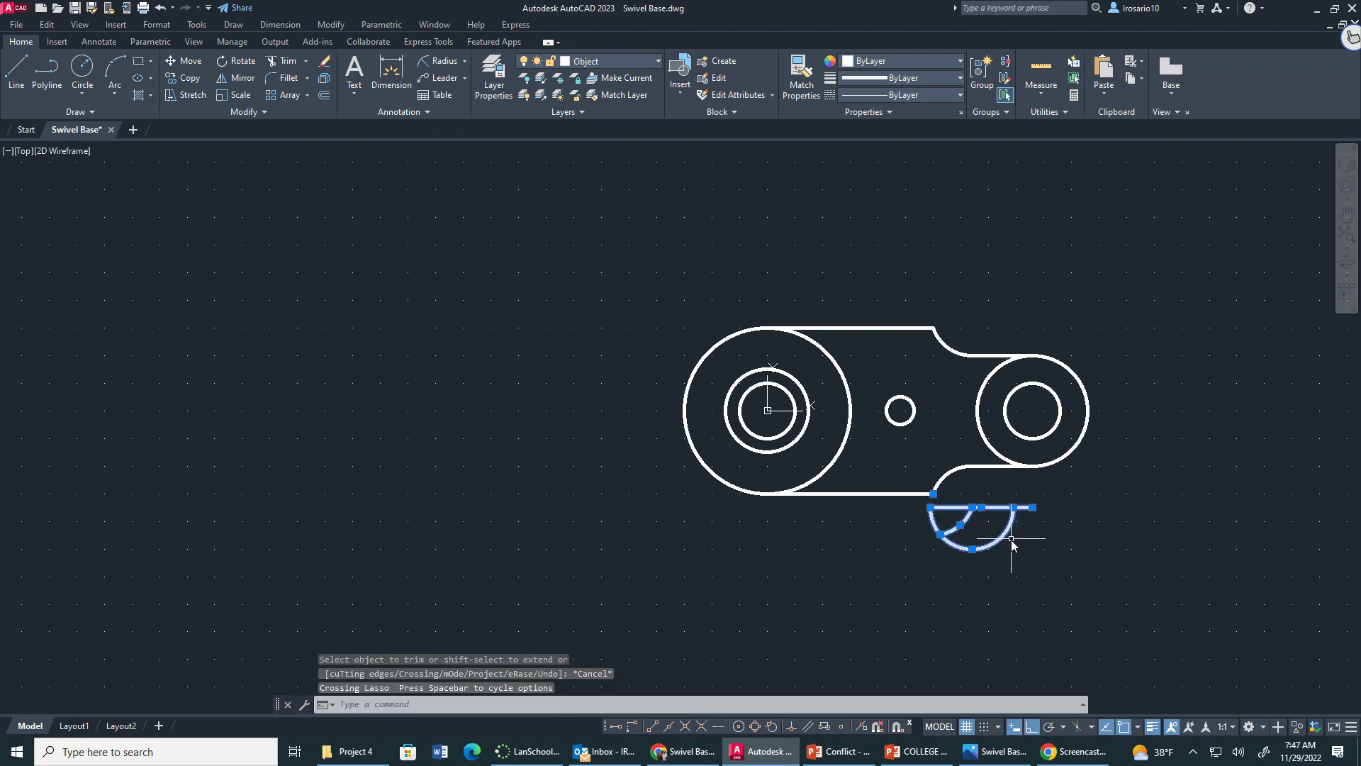
key(Delete)
scroll(963, 492, up, 4)
scroll(961, 489, down, 4)
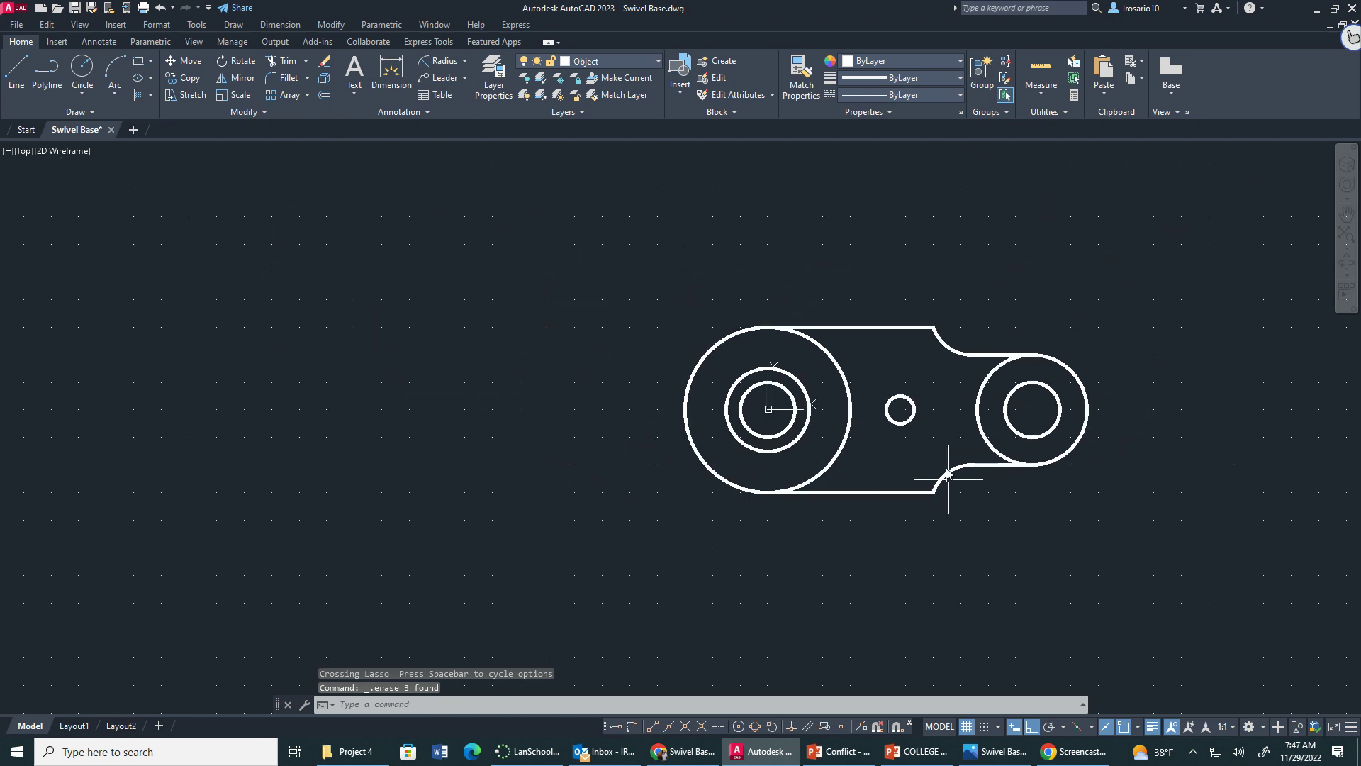
- Trim the inner arcs of the large left and right circles, then view the reference image
scroll(960, 351, up, 2)
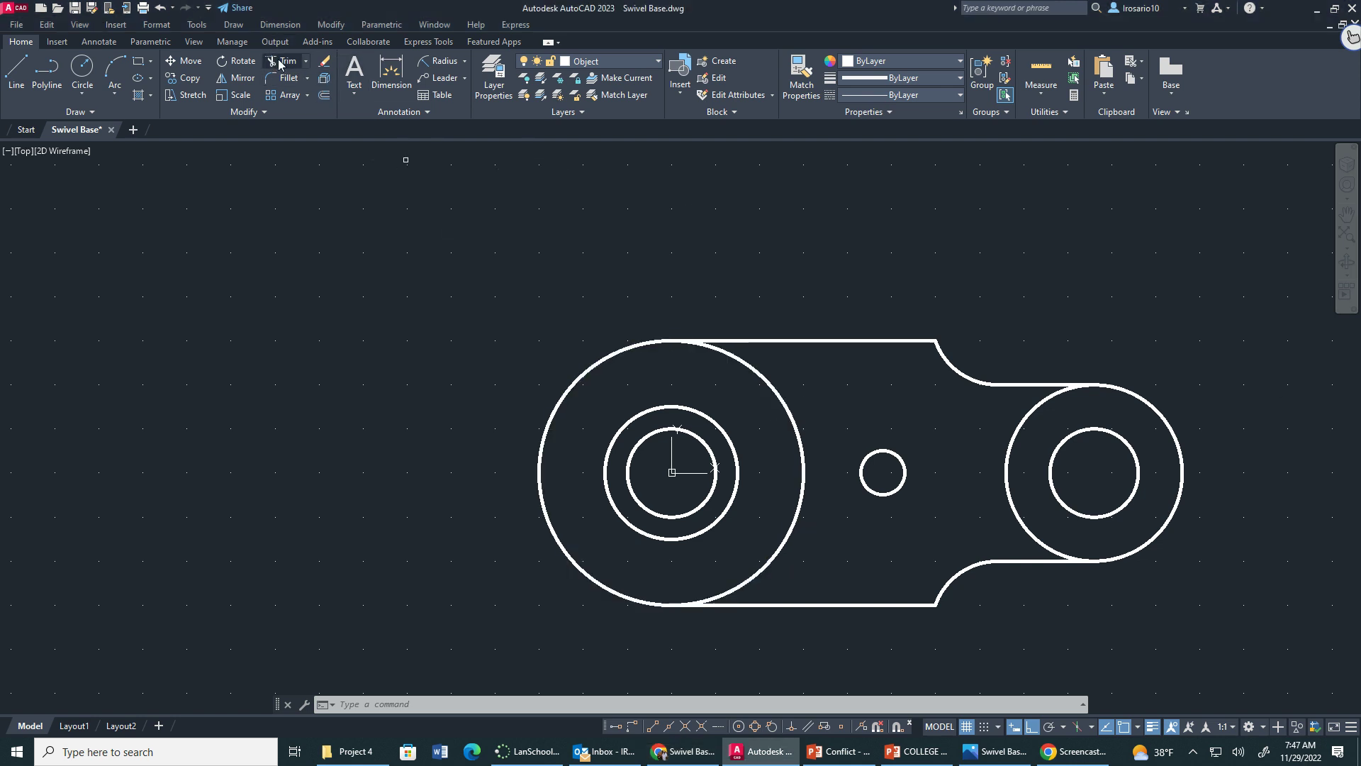
text(tr)
key(Return)
click(765, 380)
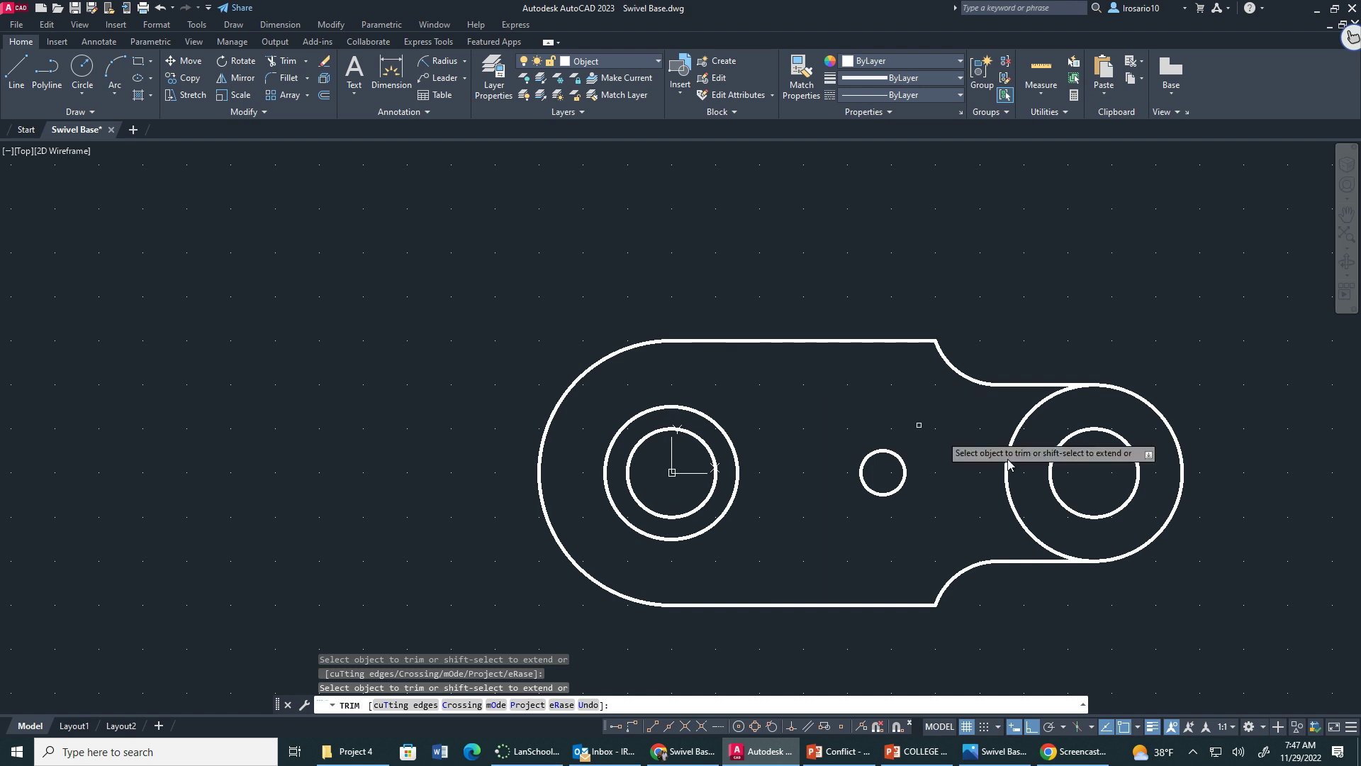
click(1010, 485)
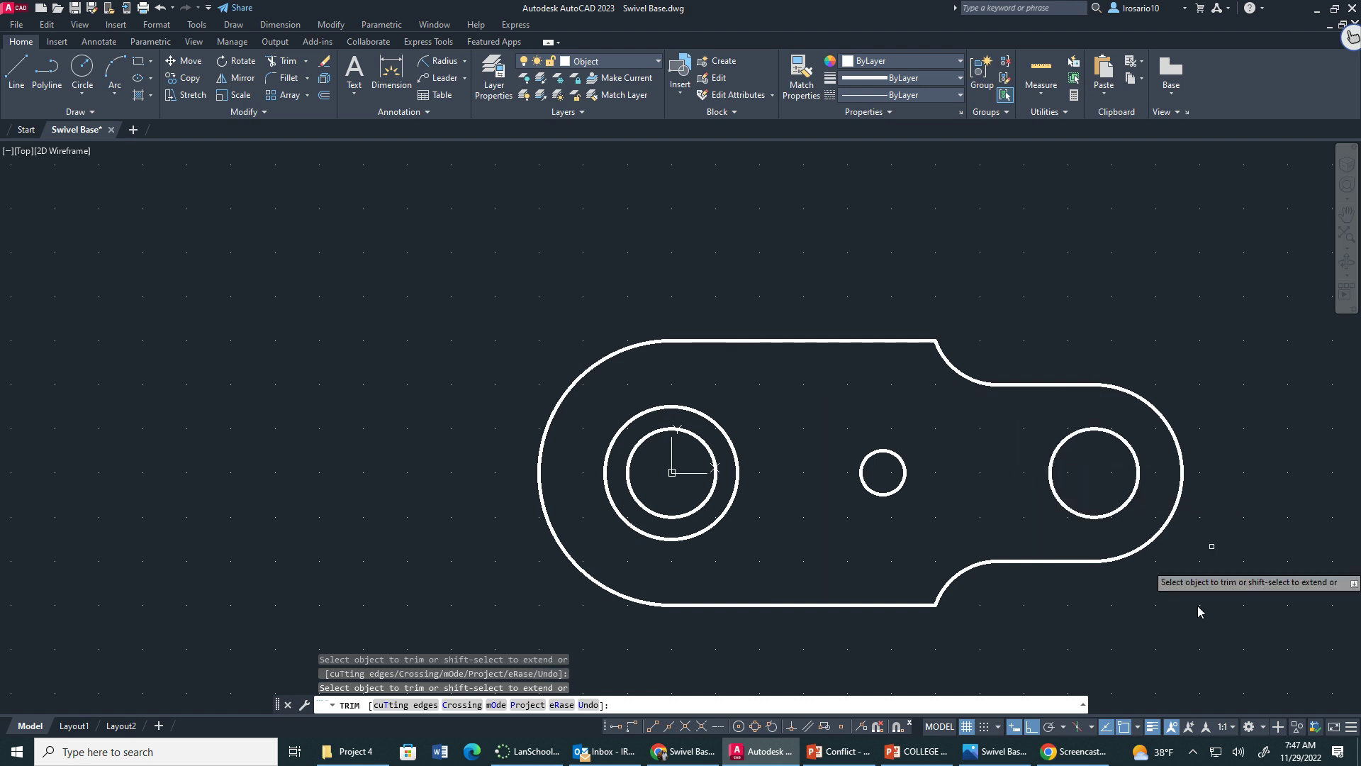
click(1012, 758)
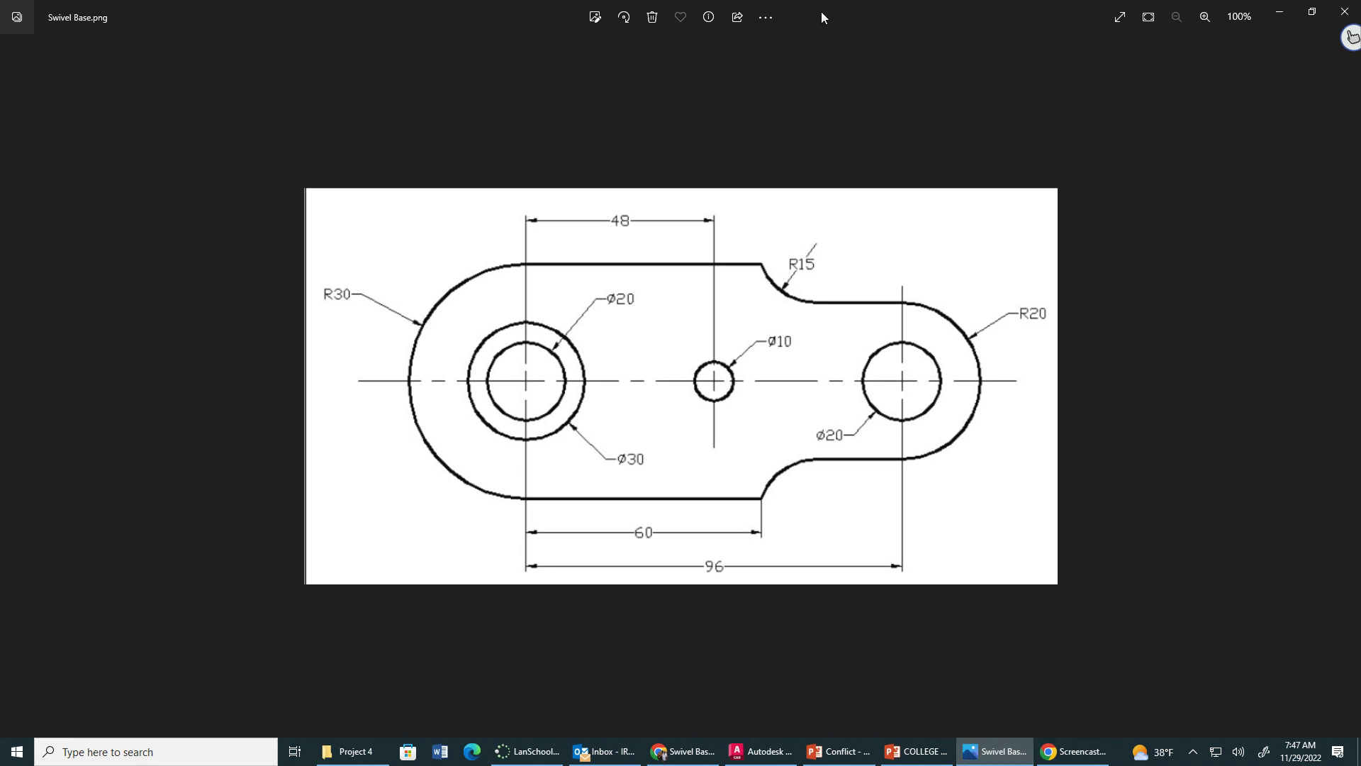
- Switch from the Swivel Base reference image back to AutoCAD
key(alt+Tab)
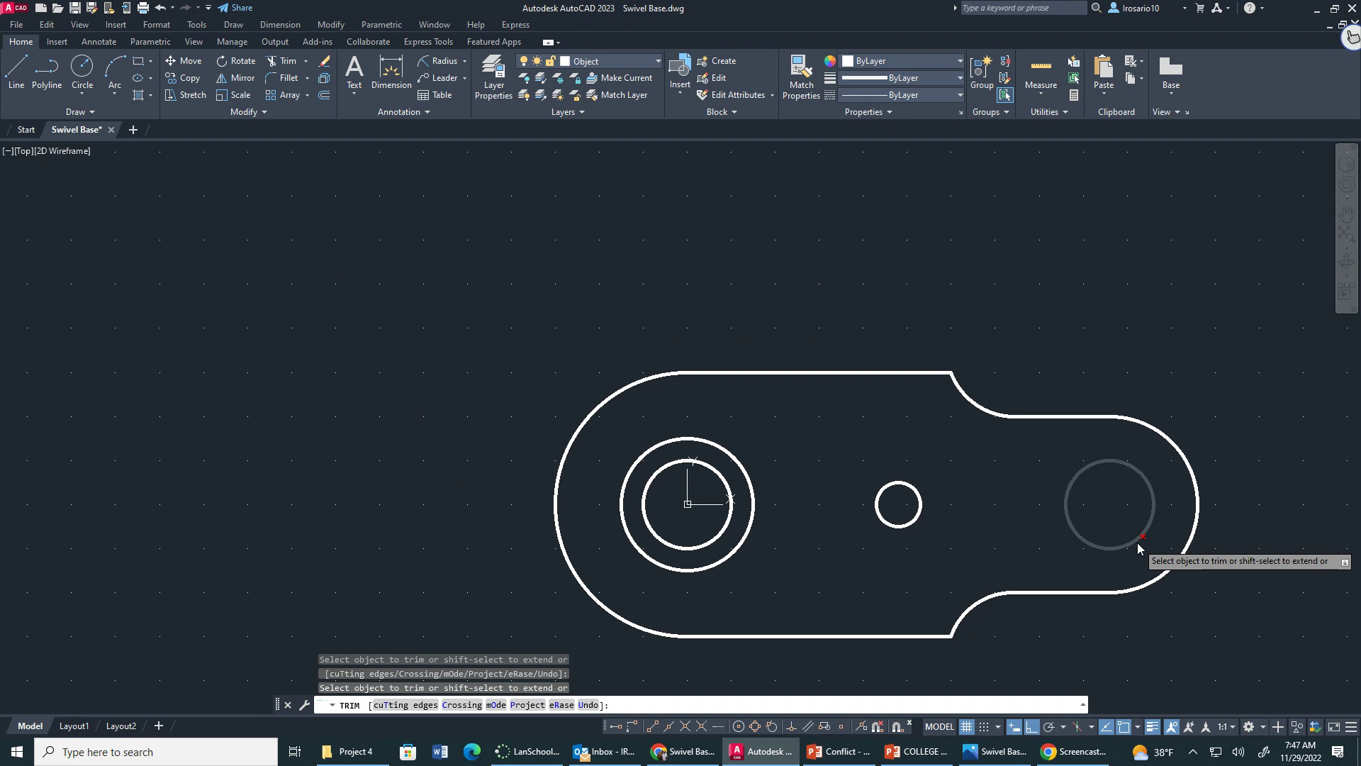
- End TRIM, recentre the swivel base, and set Dimension as the current layer
key(Escape)
middle_drag(1227, 605, 1128, 483)
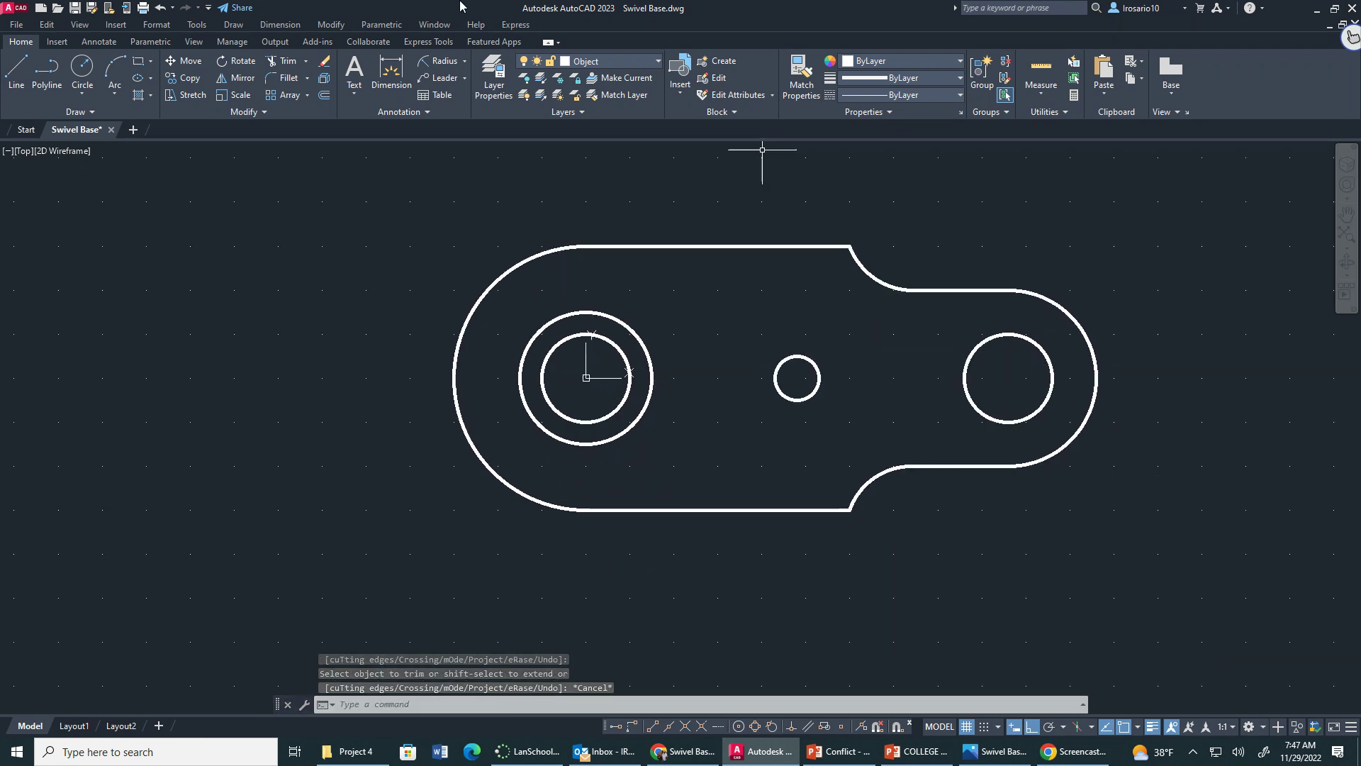
click(616, 63)
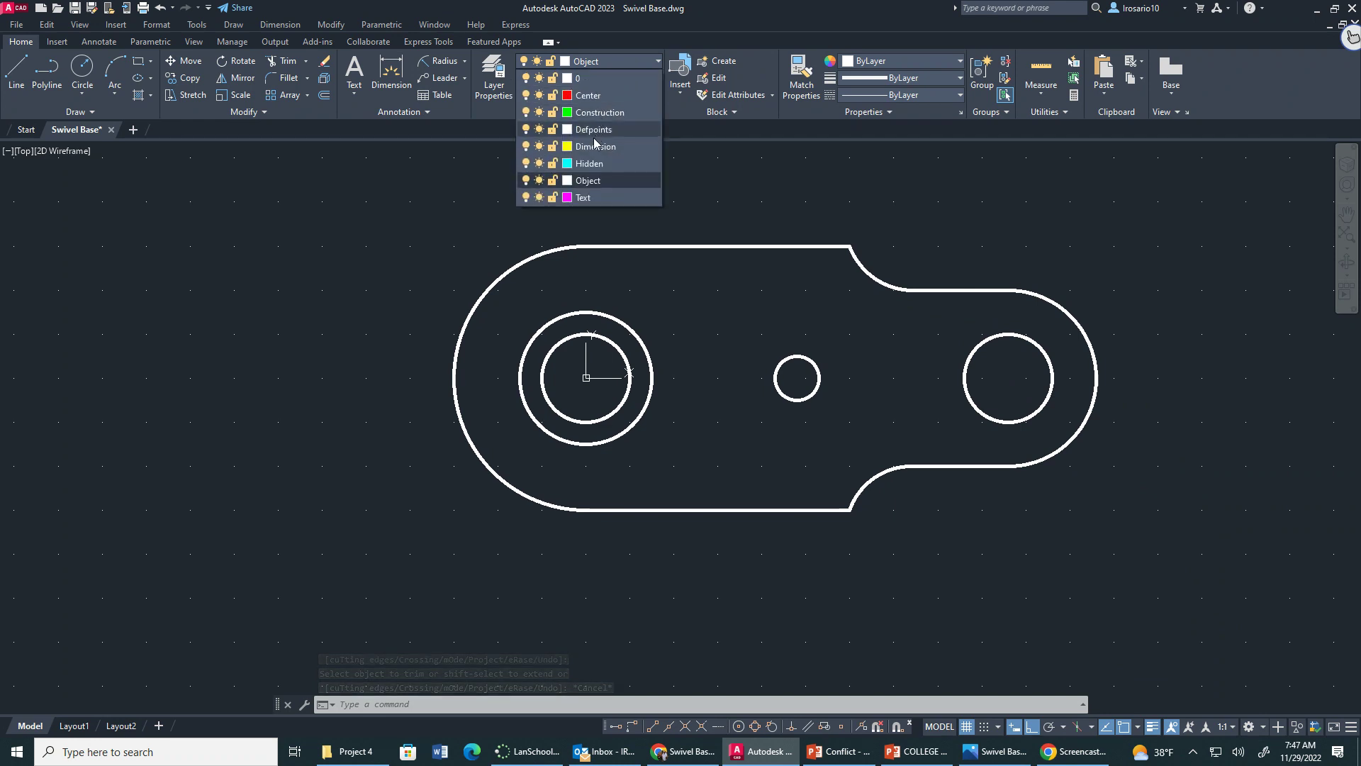
key(Escape)
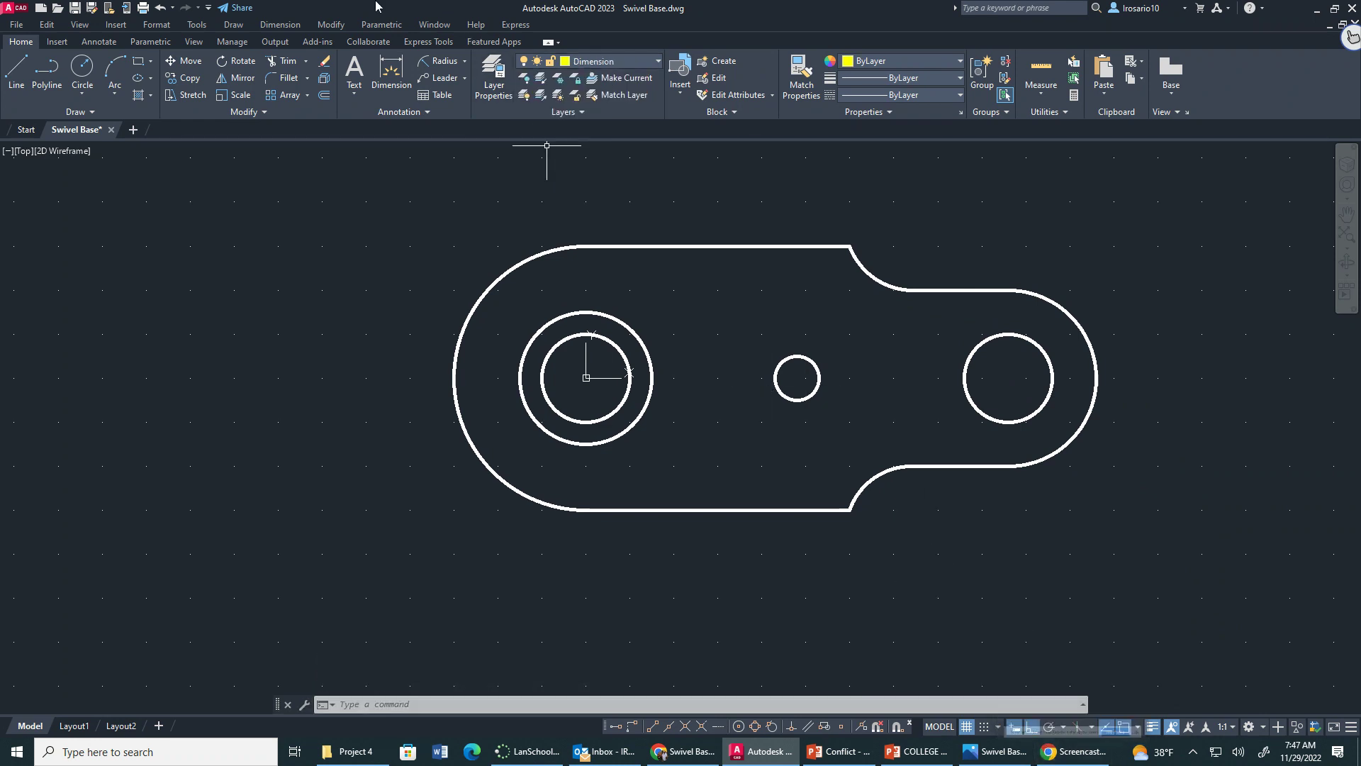
- Start linear dimensioning, toggle grid snap on and off, and cancel the aborted attempts
click(466, 62)
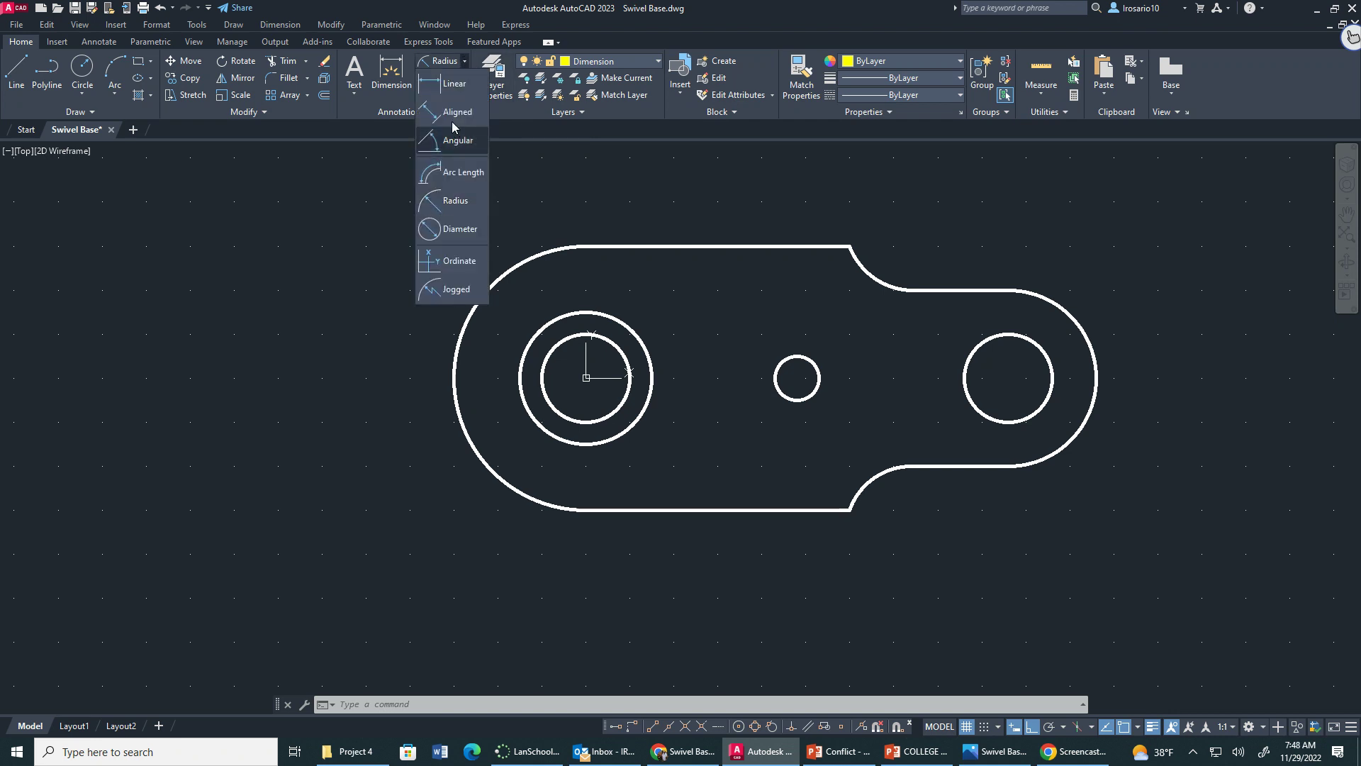
click(451, 83)
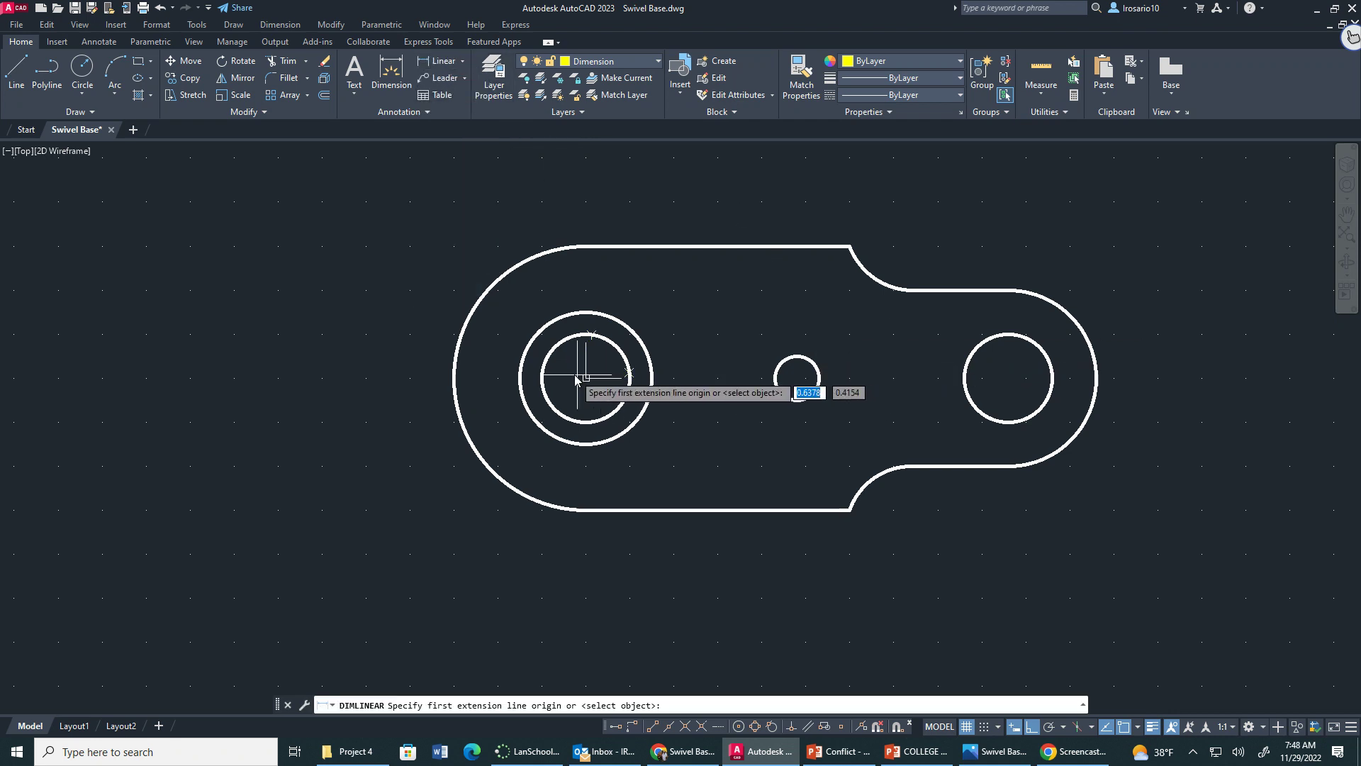
click(981, 725)
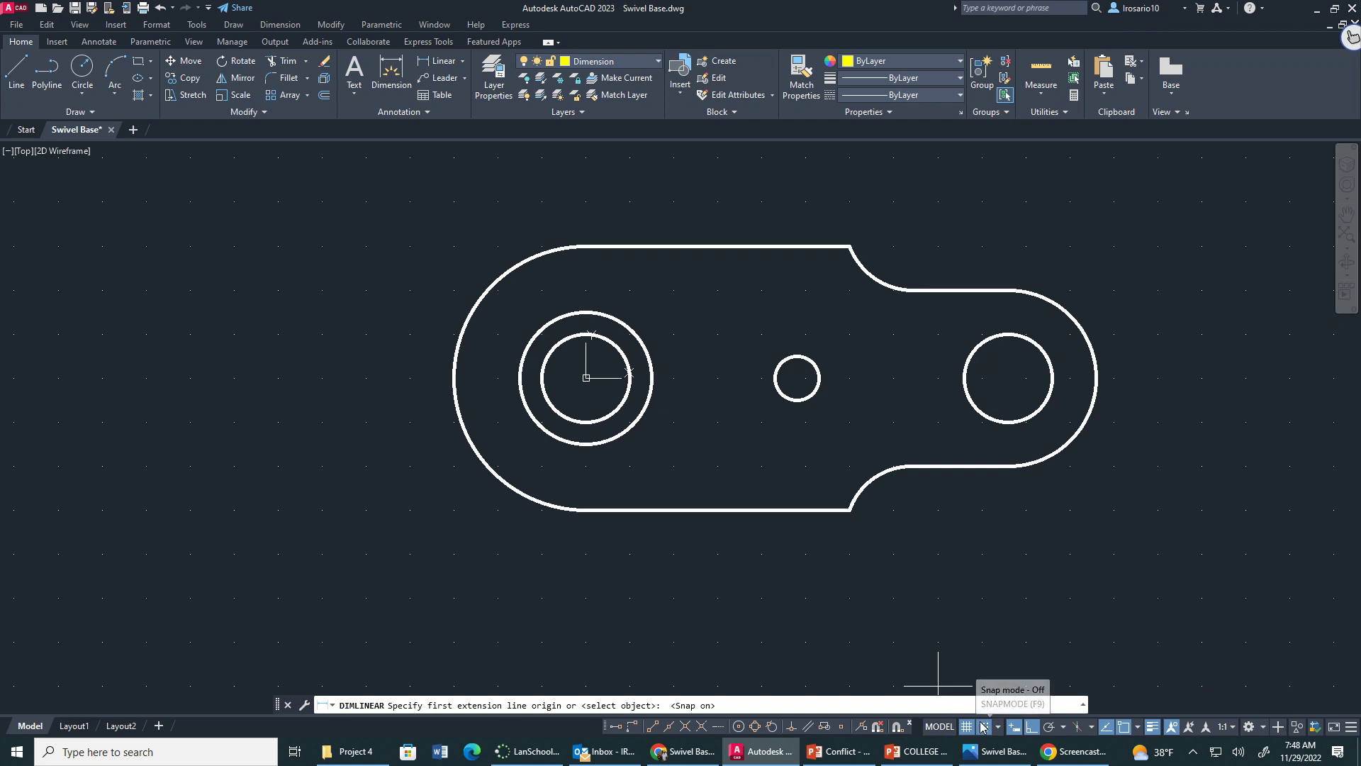
right_click(586, 381)
key(Escape)
key(Escape)
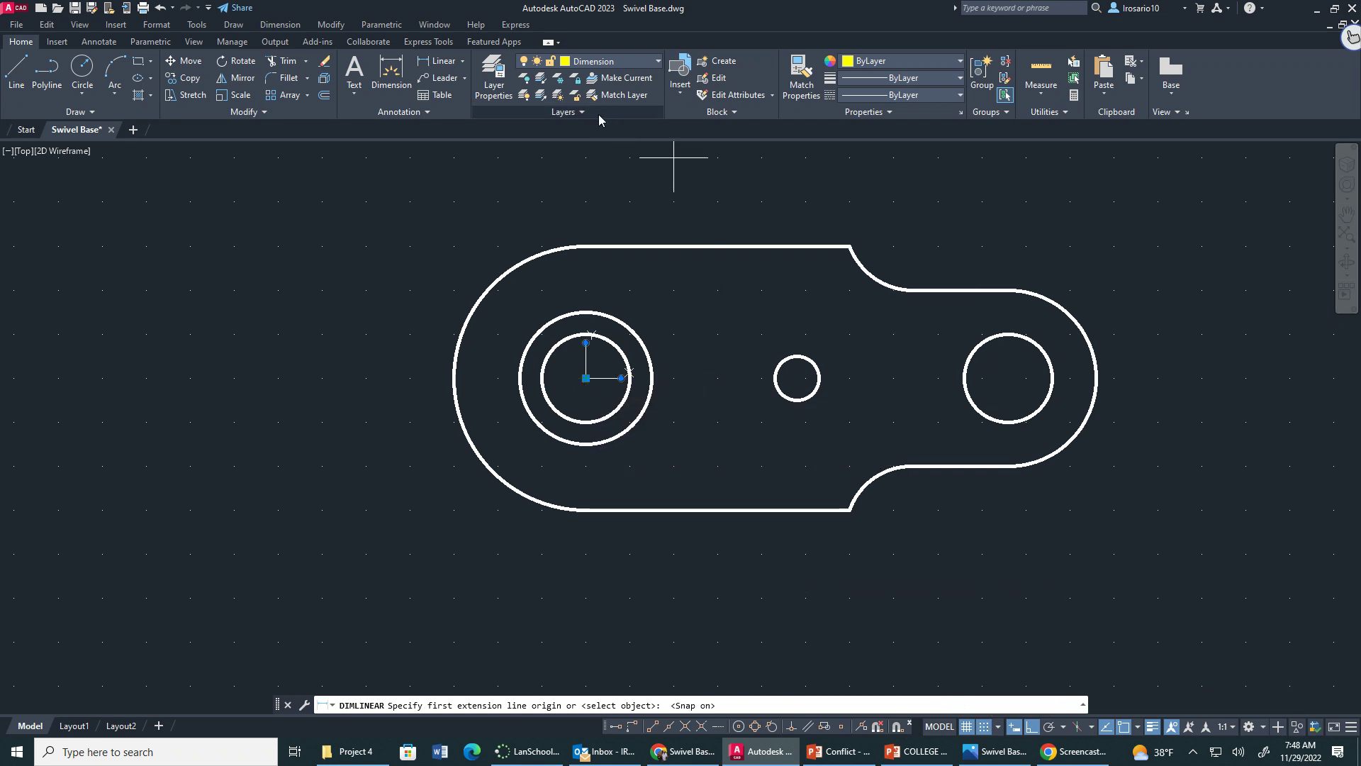
click(428, 62)
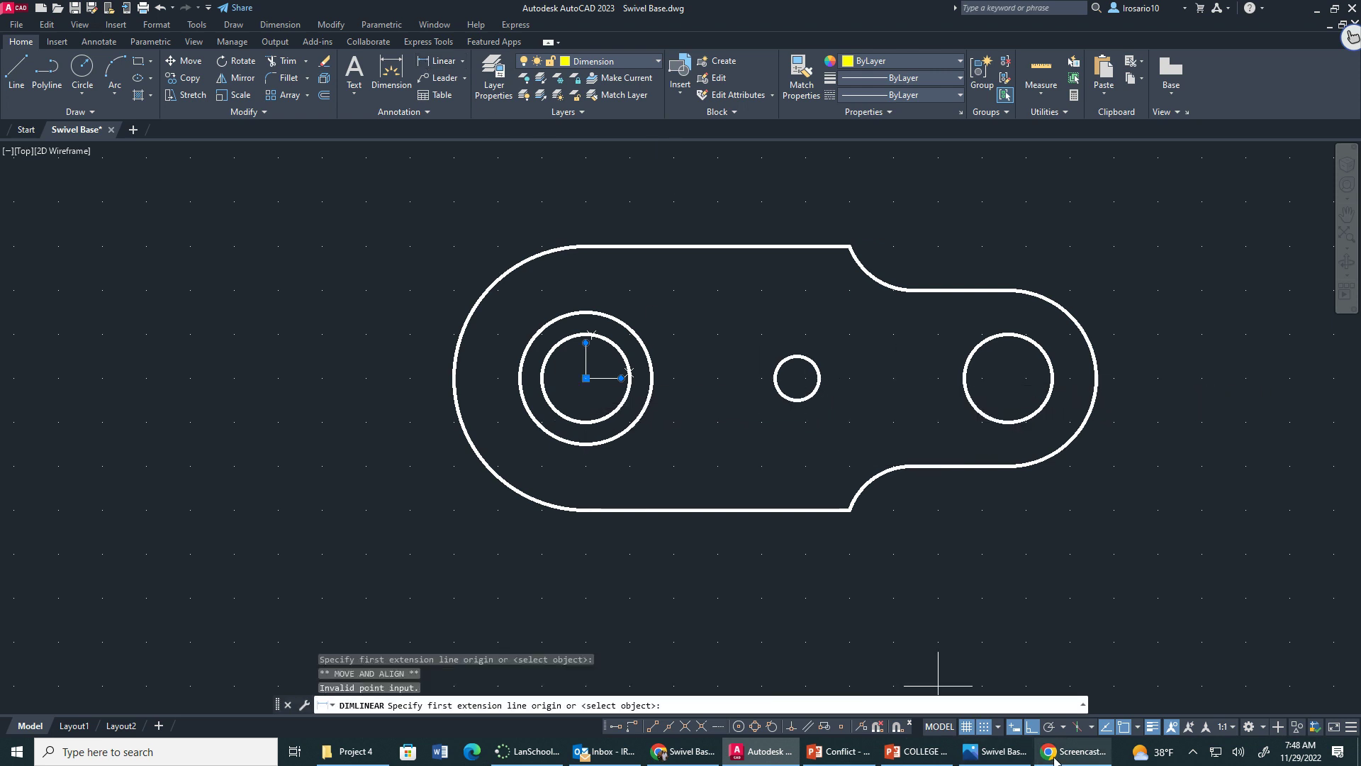
key(F9)
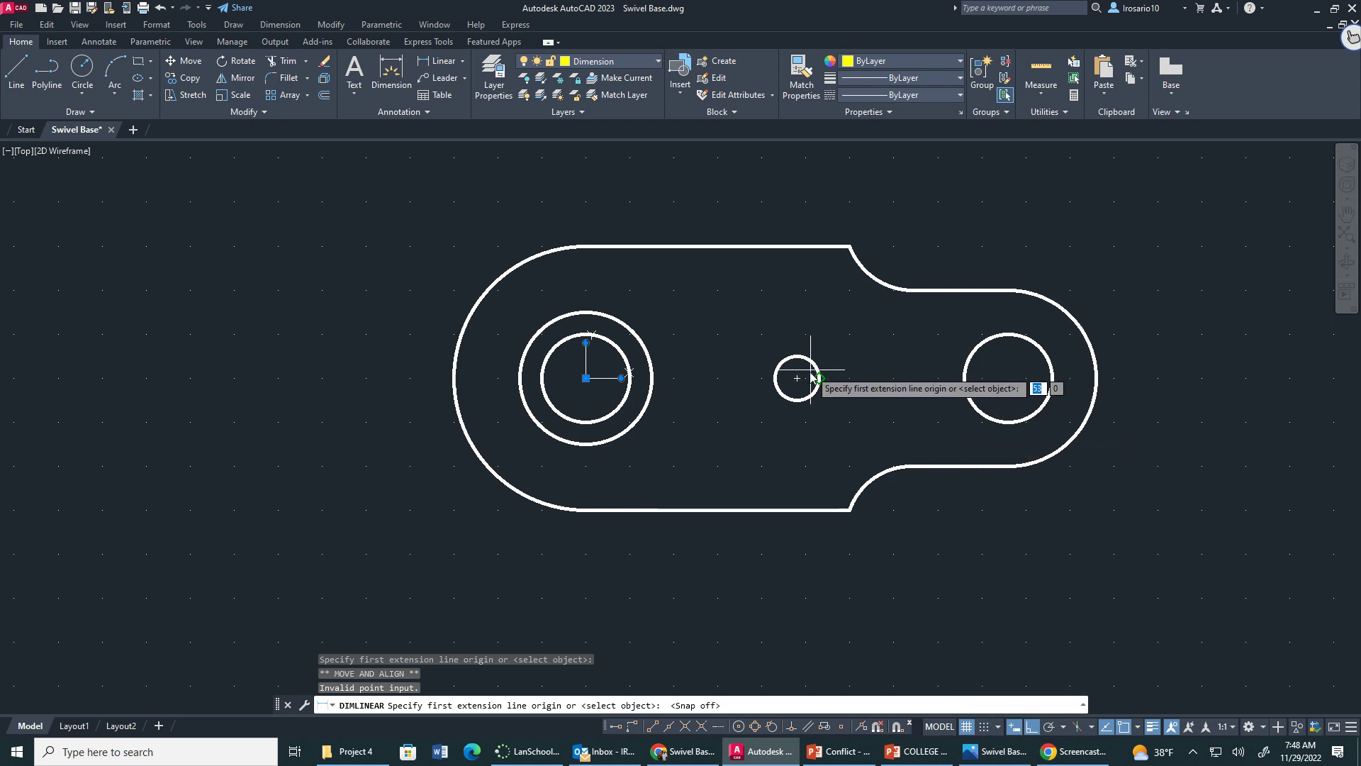
click(797, 356)
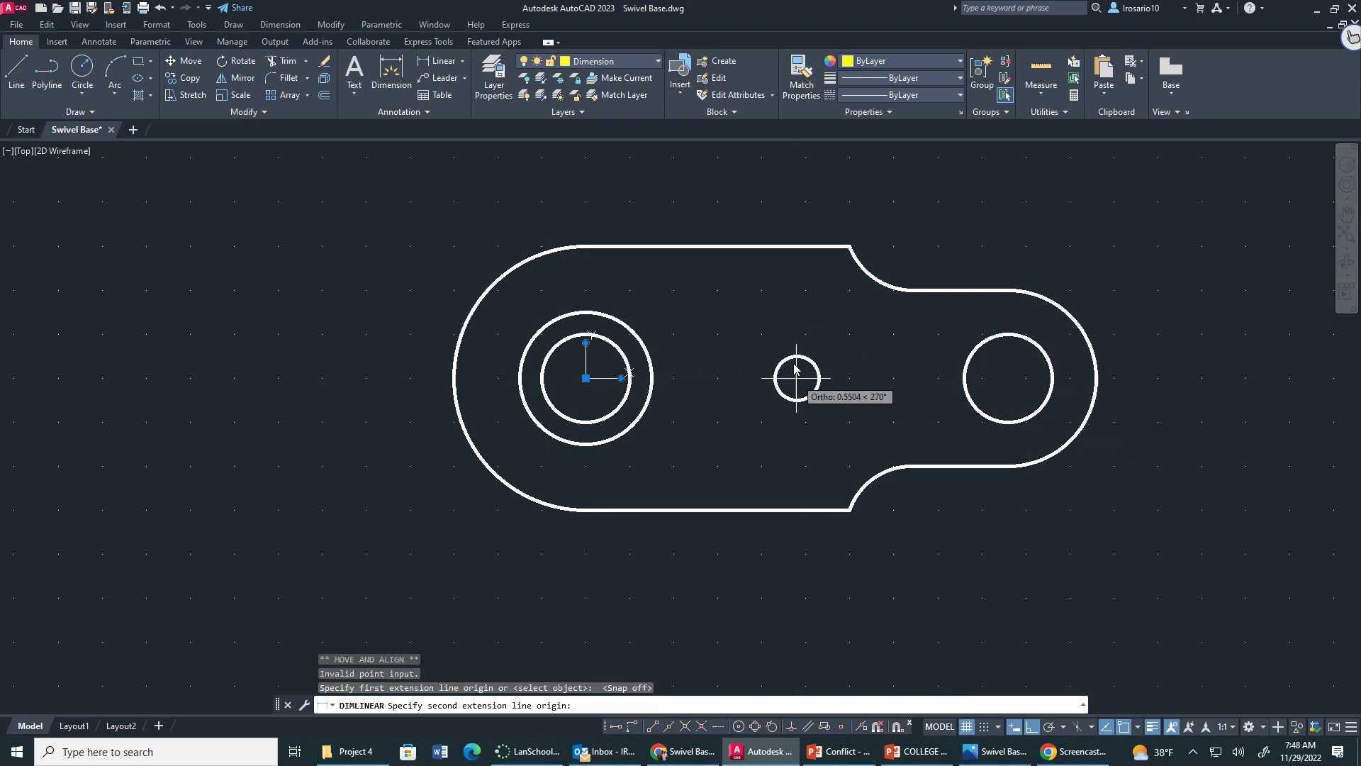
key(Escape)
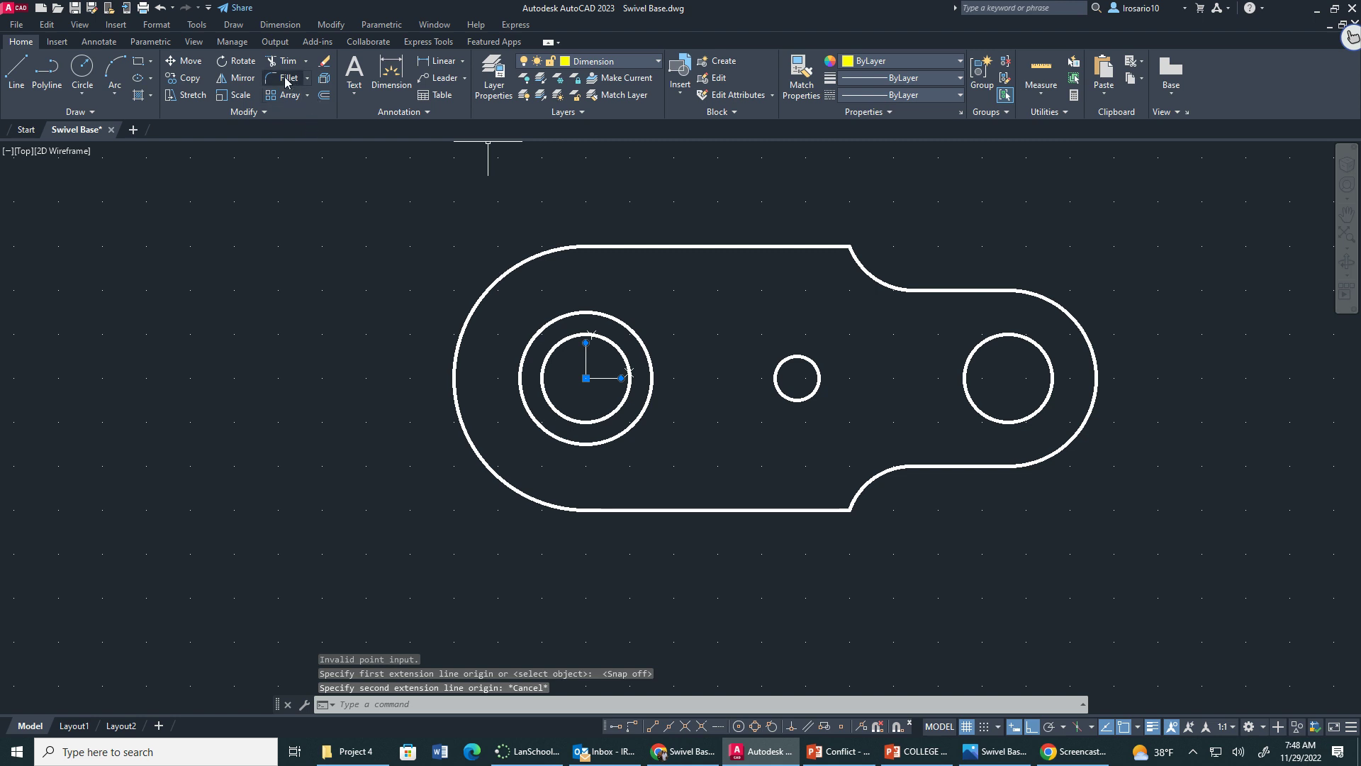
click(438, 61)
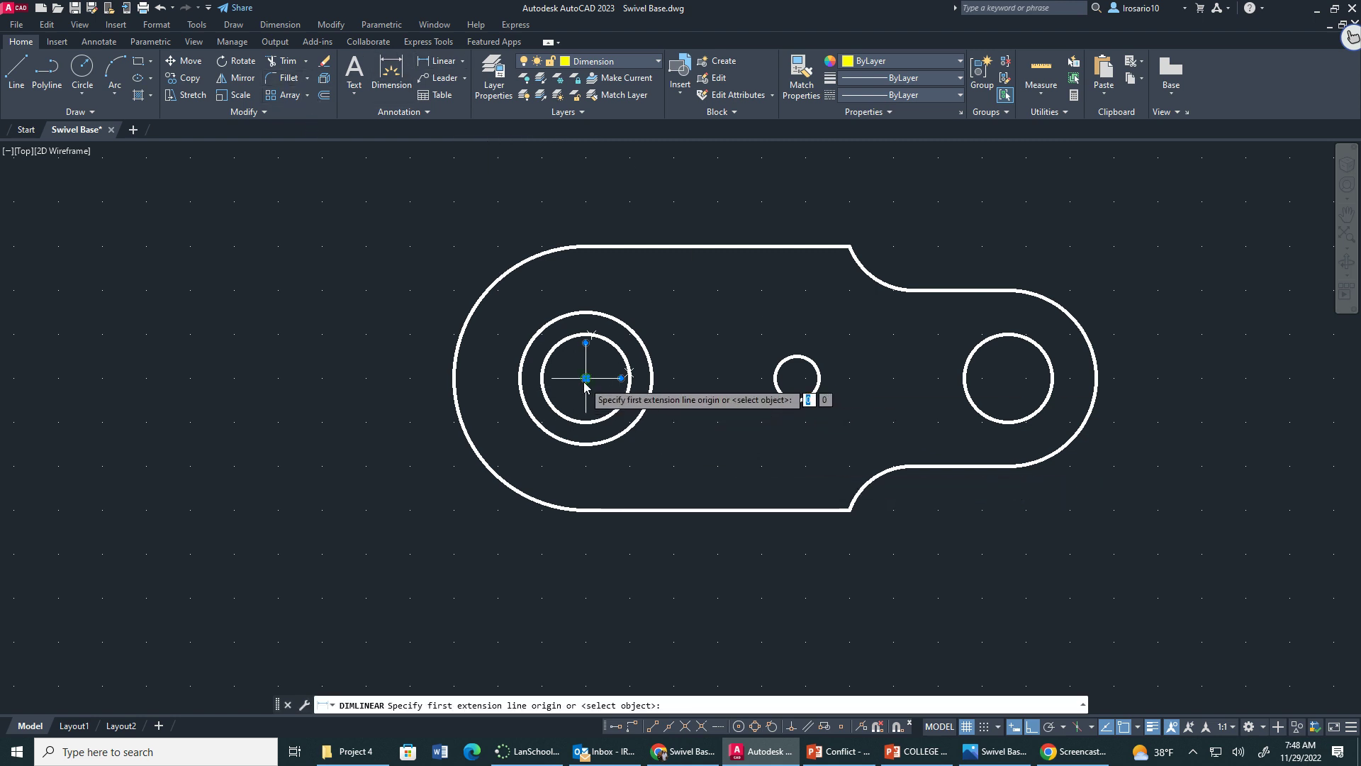
key(Escape)
key(Escape)
key(Escape)
key(Escape)
click(743, 209)
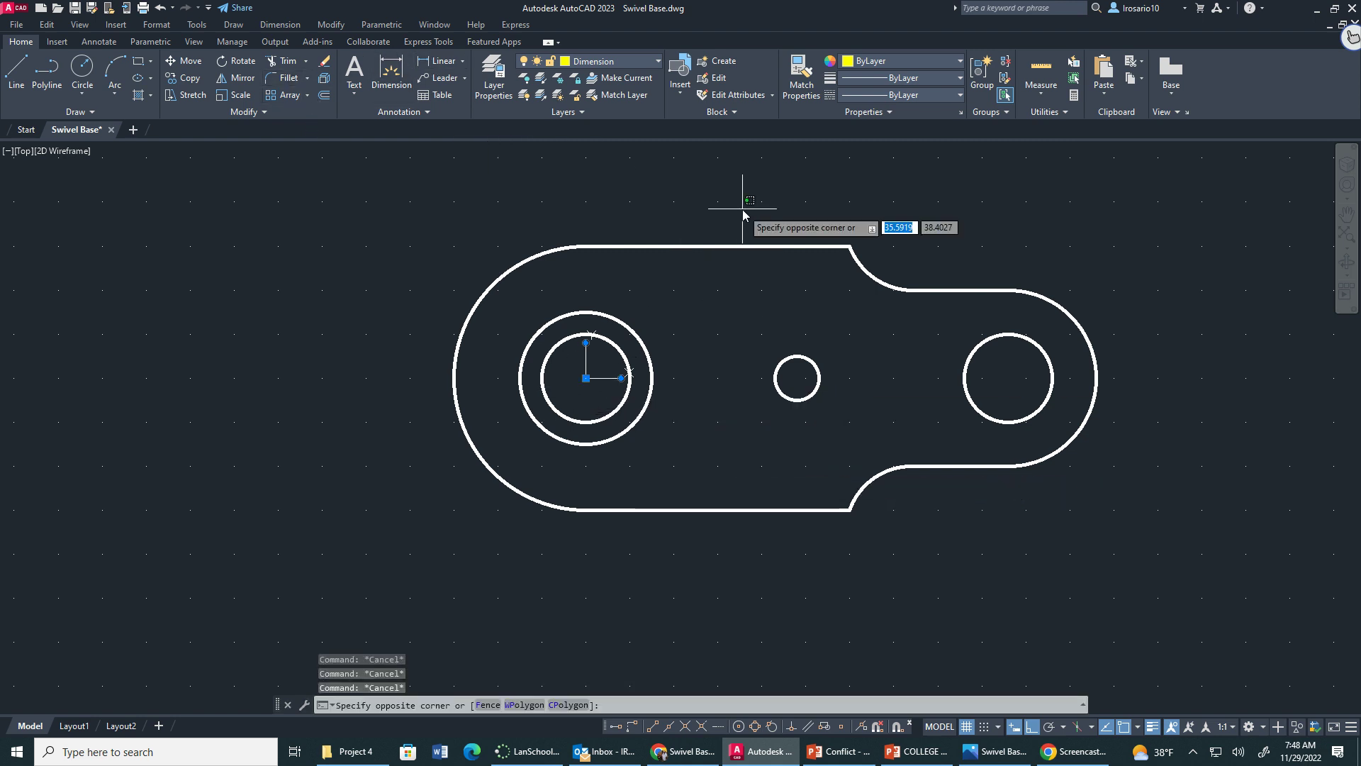
key(Escape)
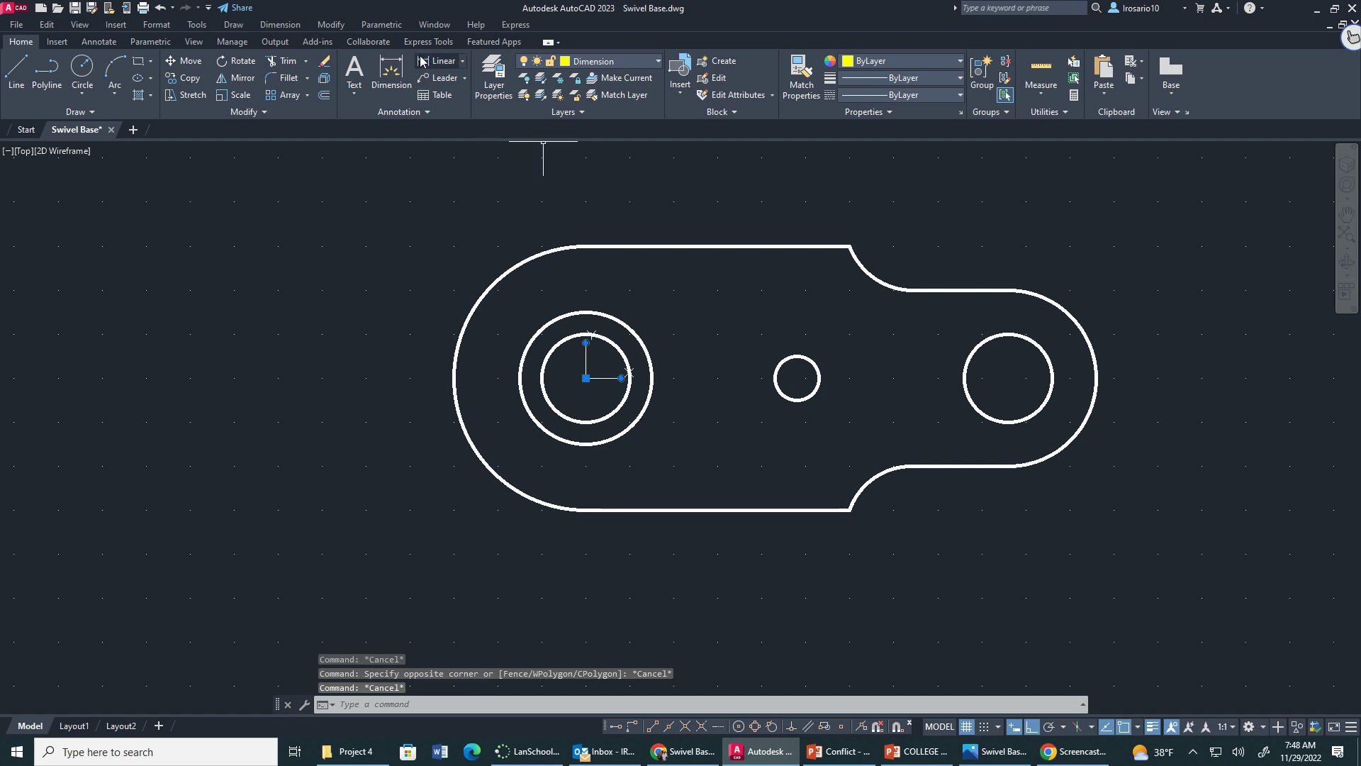
- Dimension 48 from the left hole centre to the middle hole centre, above the part
click(422, 61)
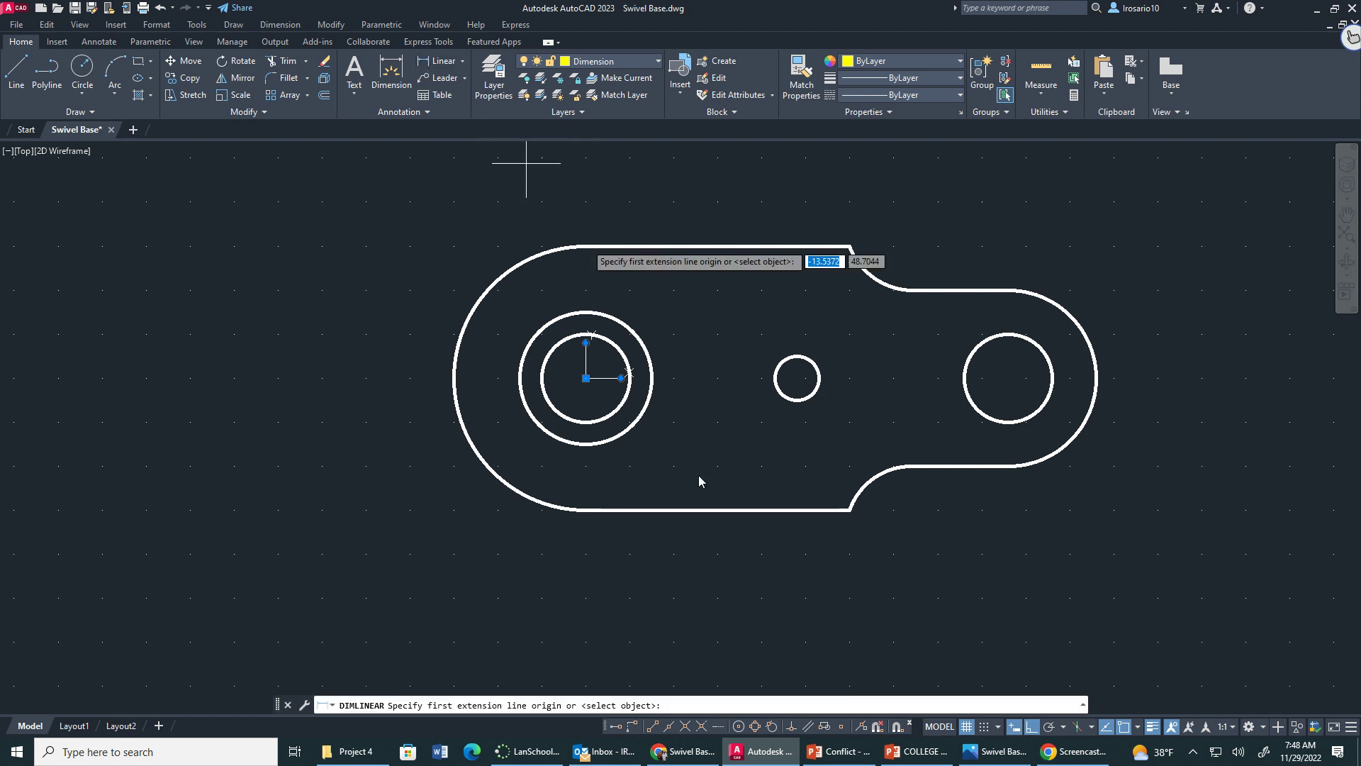
click(587, 379)
click(797, 378)
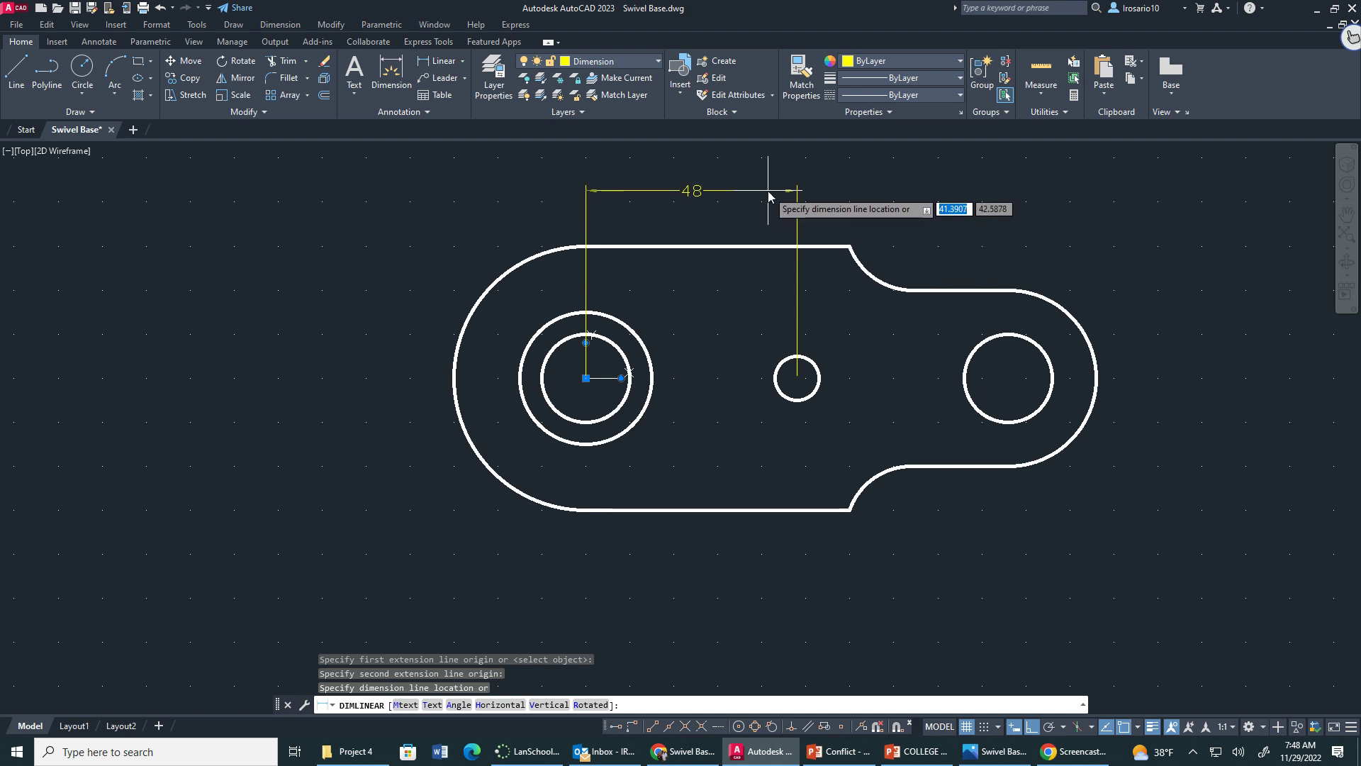
click(769, 190)
key(Escape)
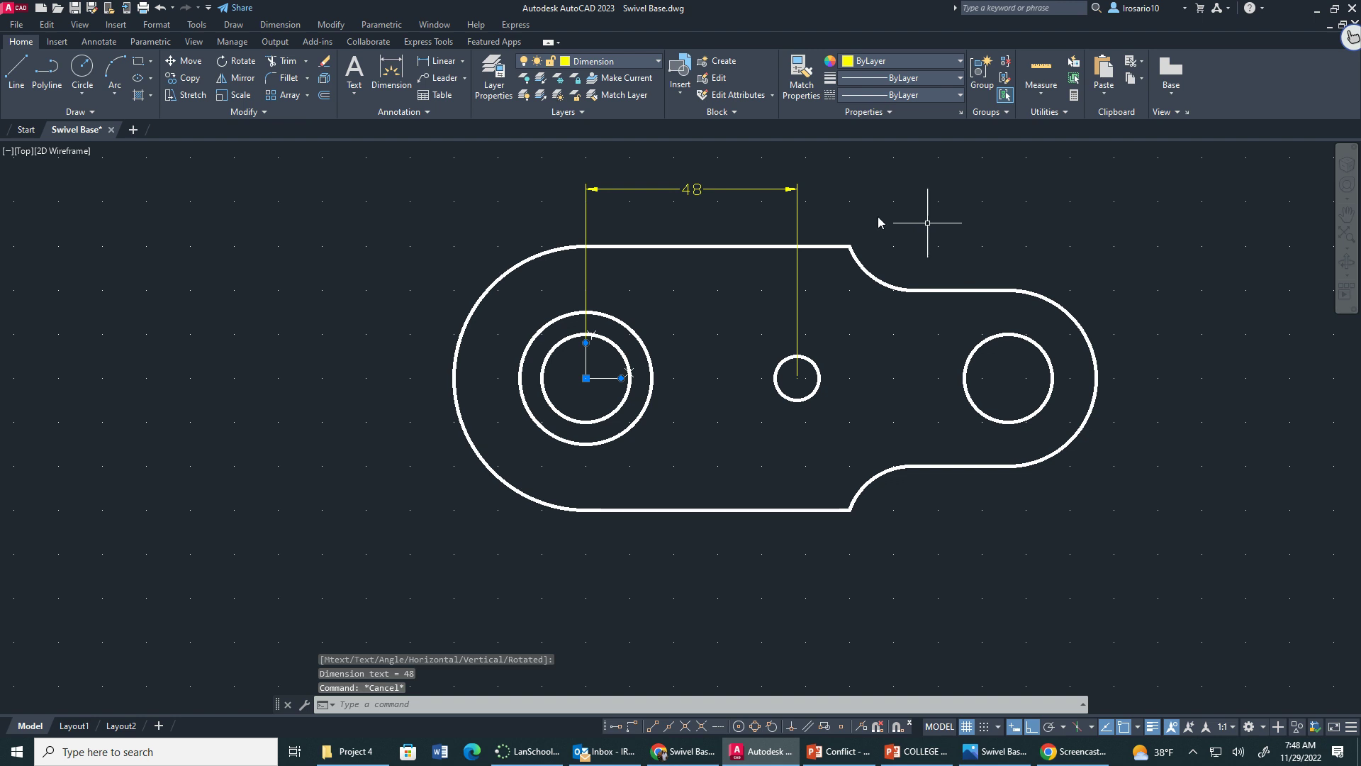
- Add 96 (left to right hole) and 60 (left hole to lower fillet end) dimensions below the part
click(446, 61)
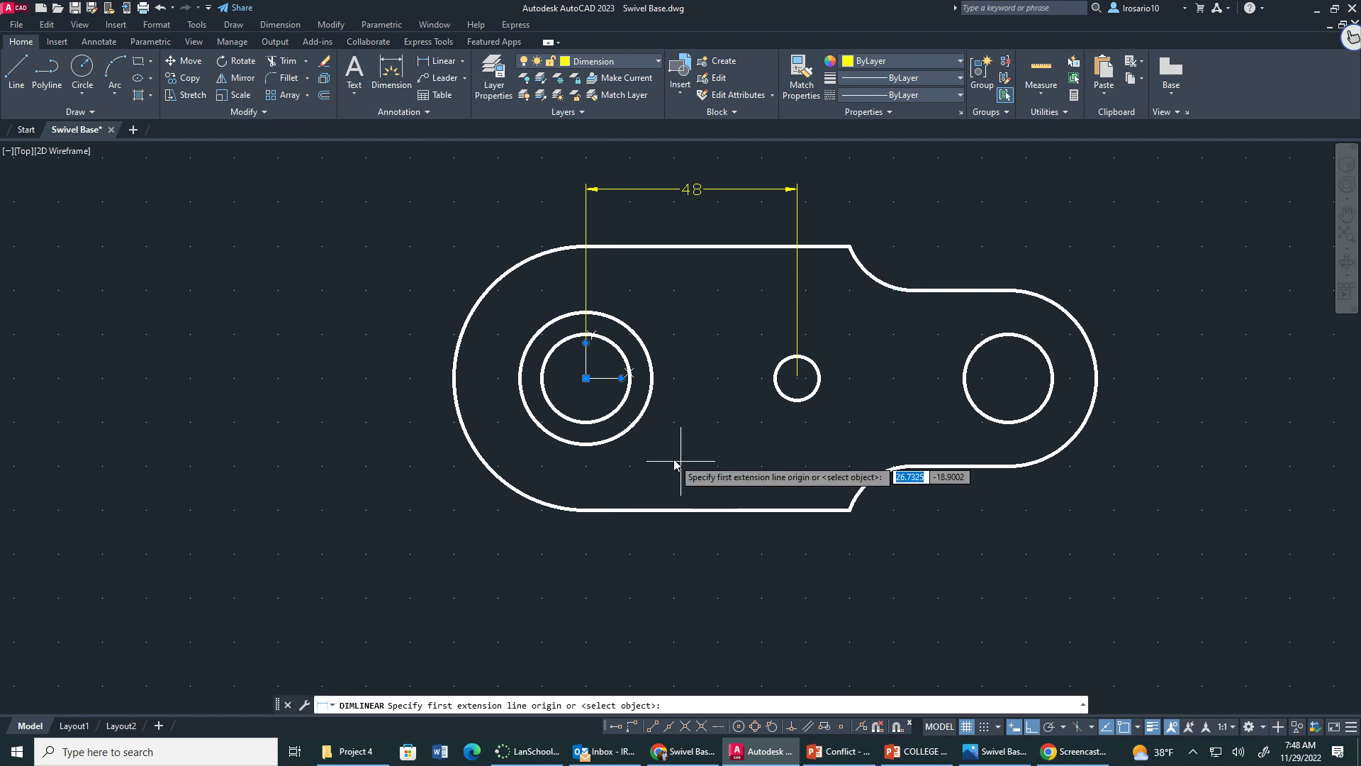
click(592, 389)
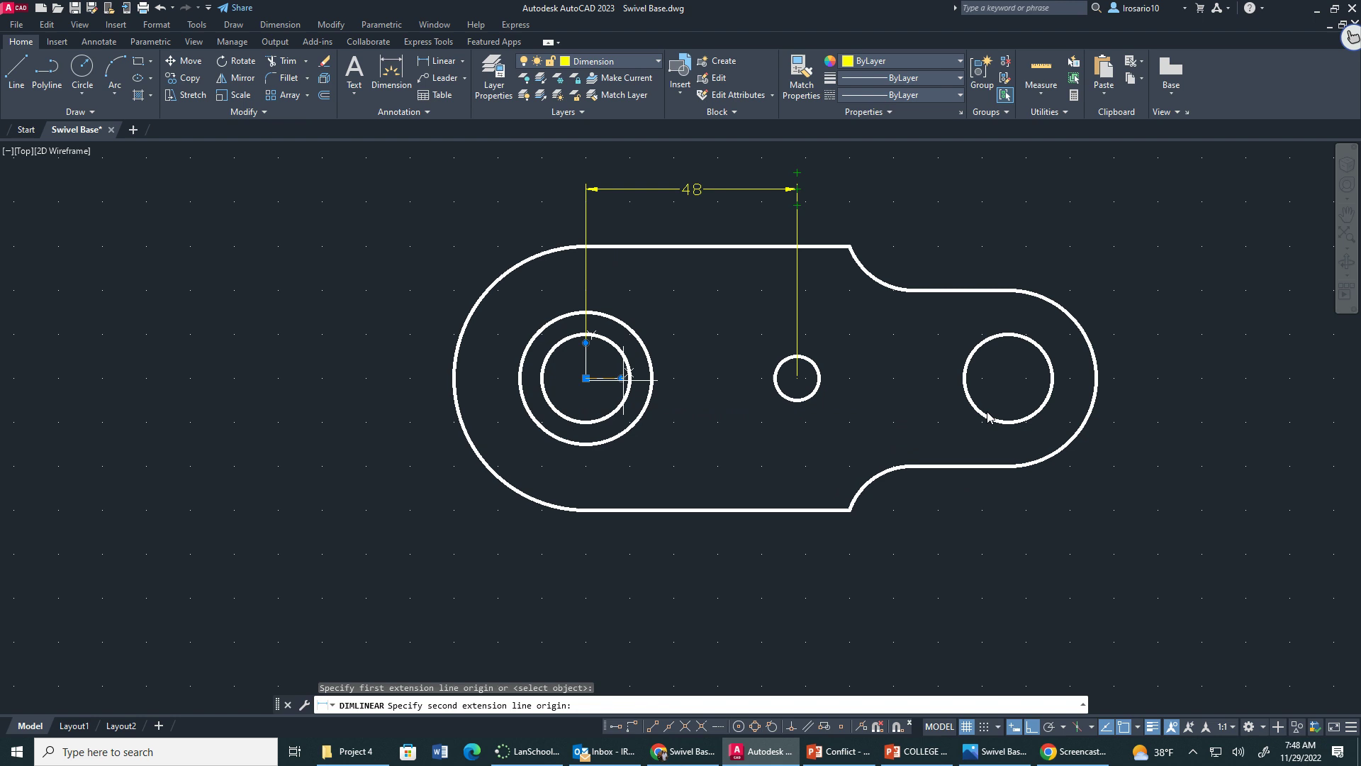
click(1008, 380)
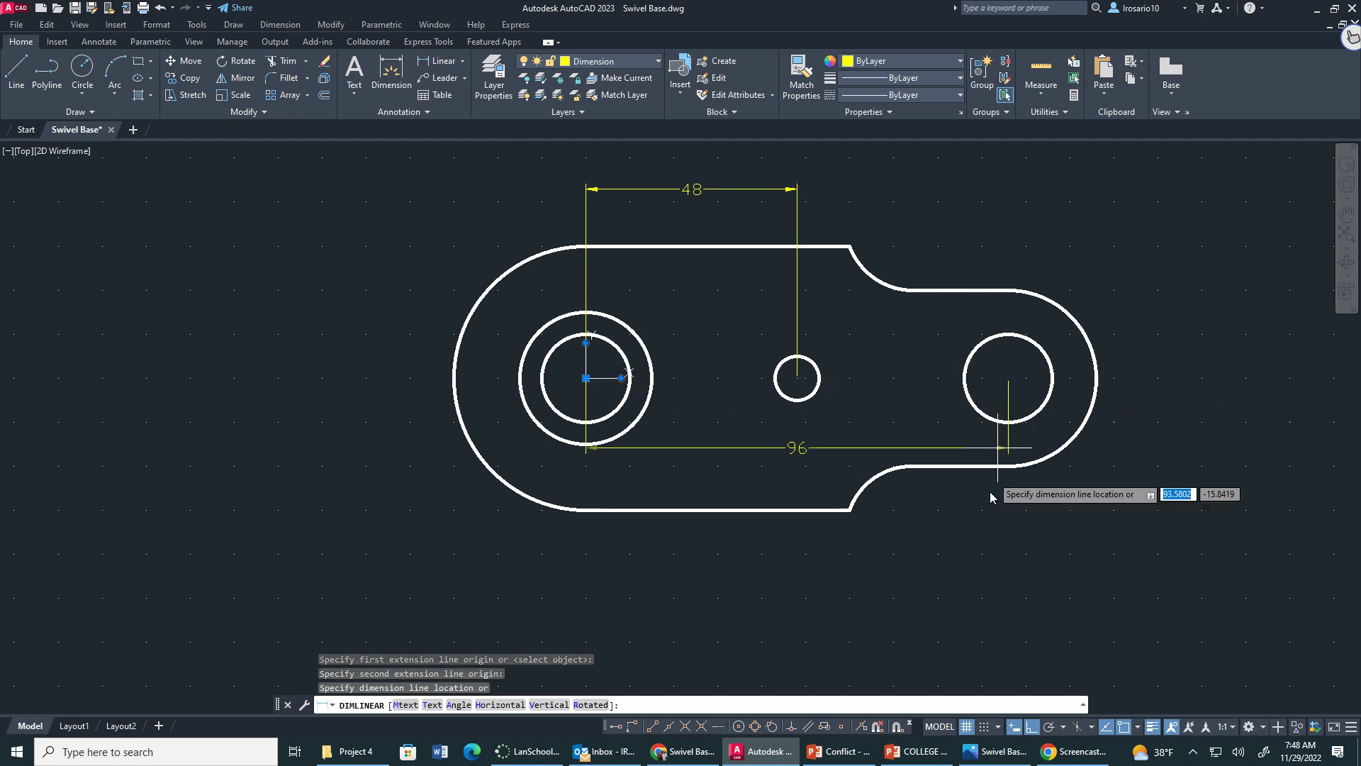
click(952, 611)
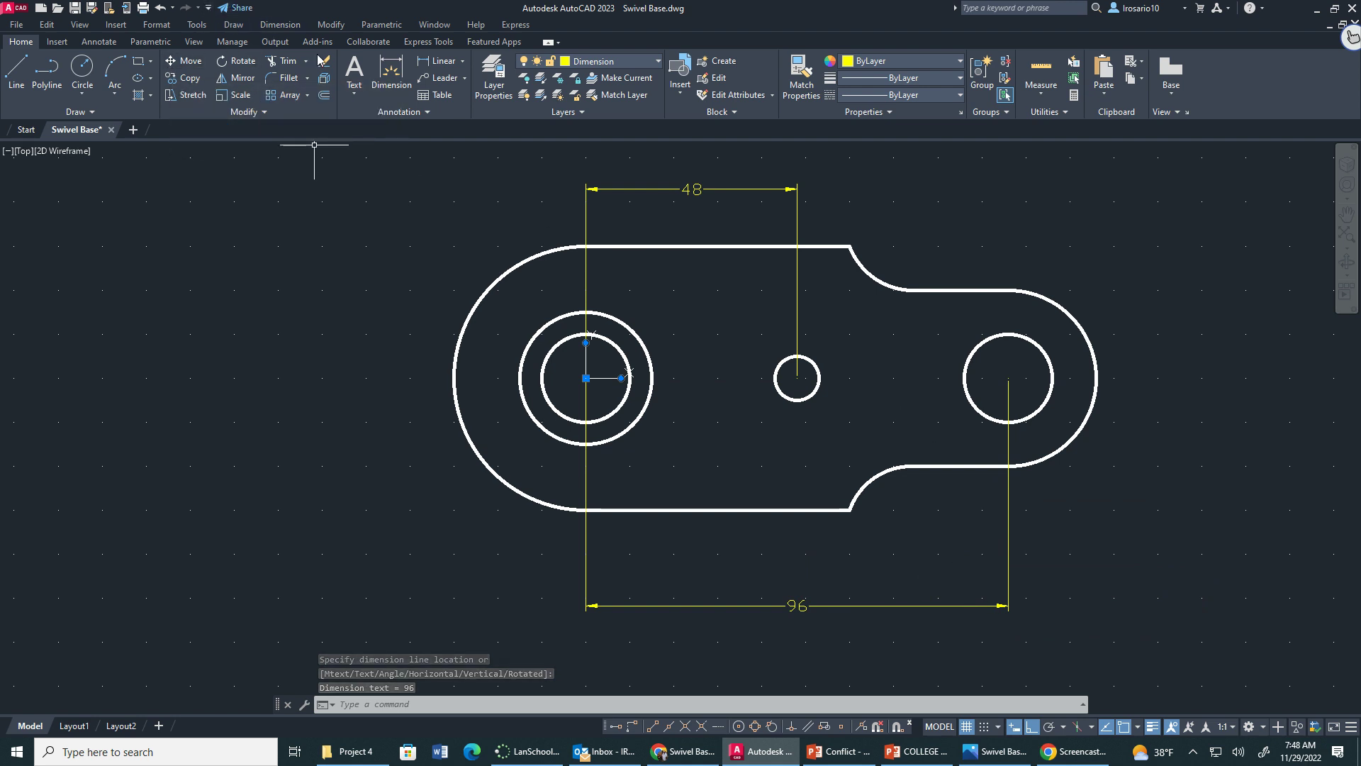
click(435, 63)
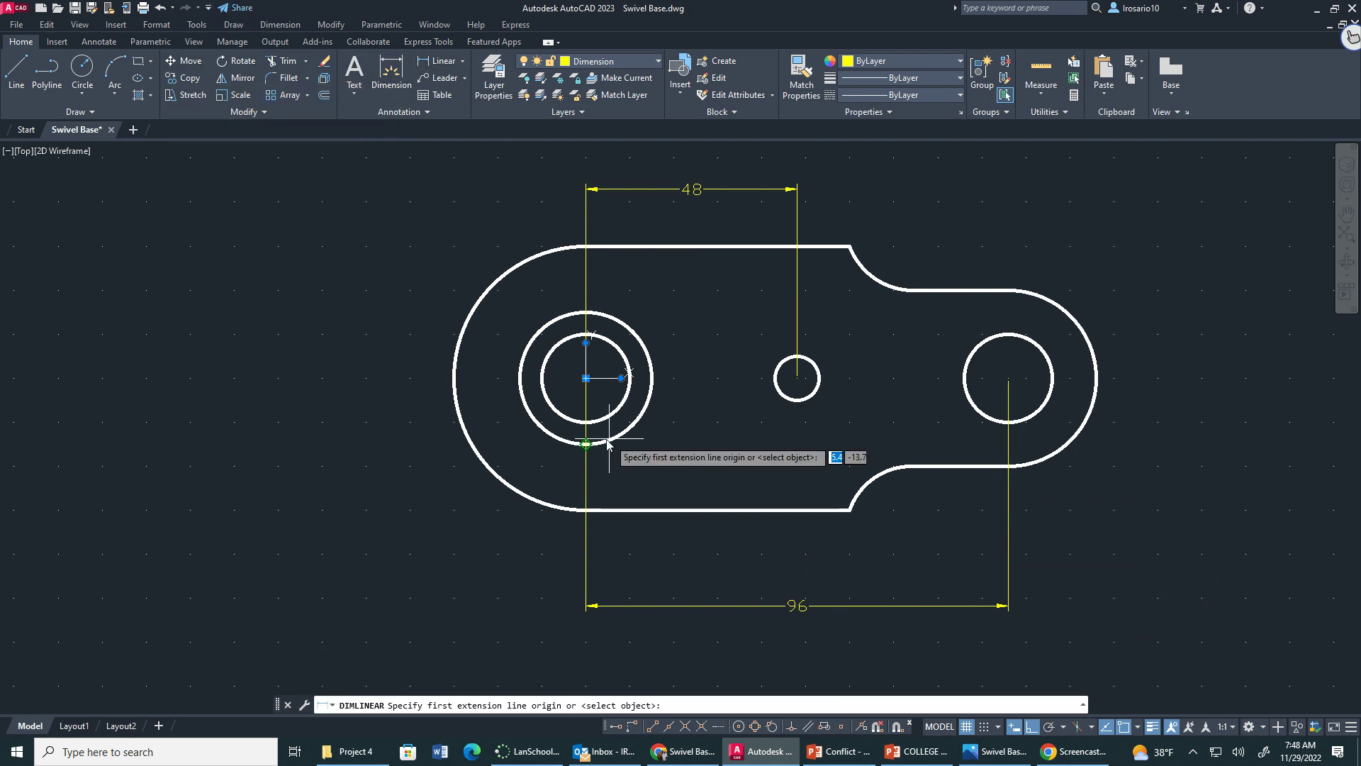
click(586, 378)
click(850, 510)
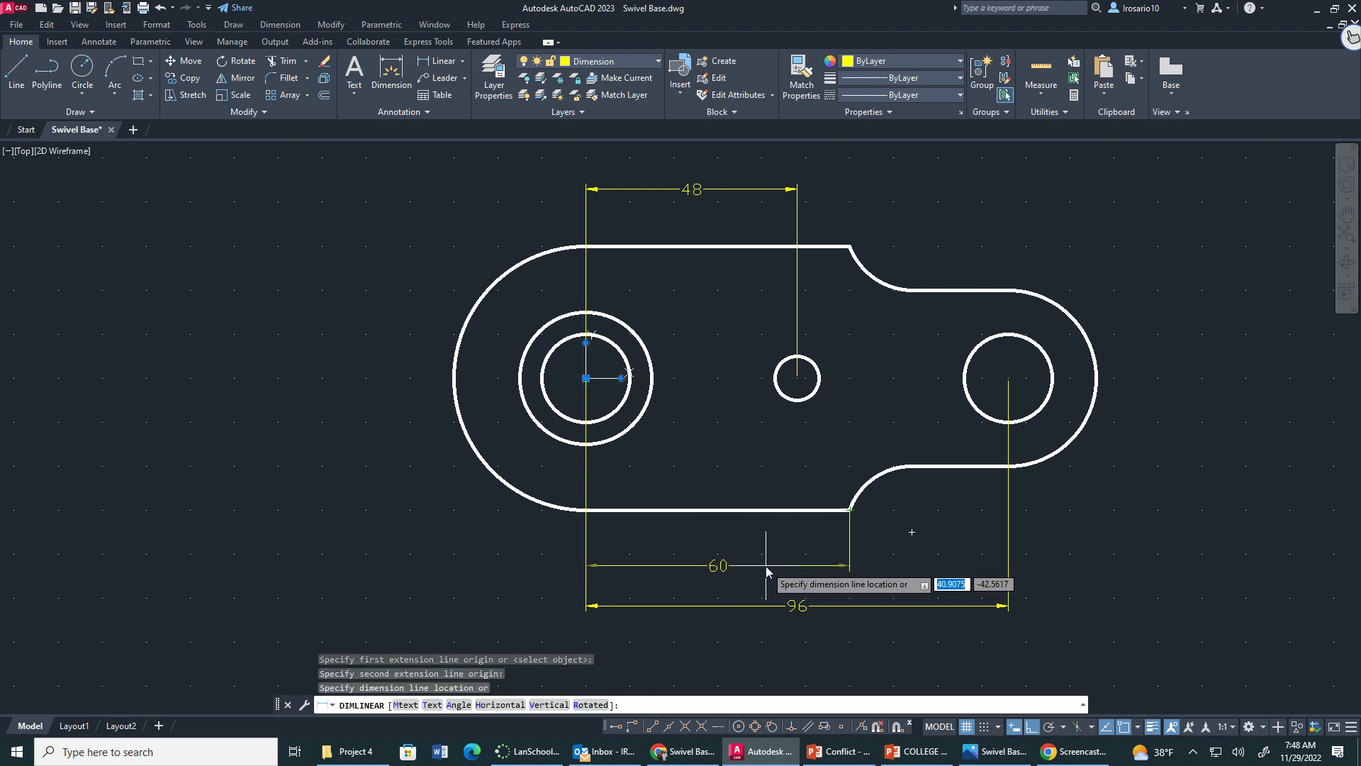
click(772, 561)
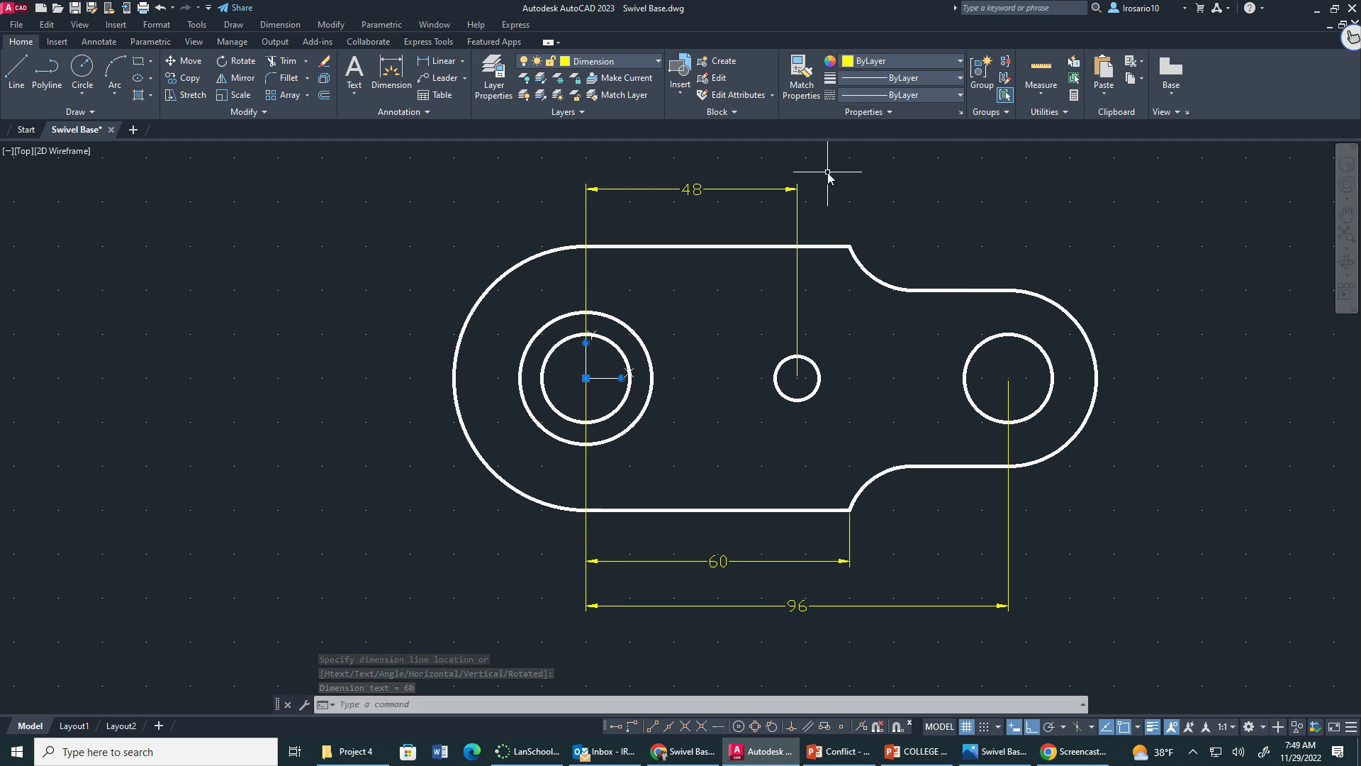
- With Radius dimensioning, label the left end R30, right end R20 and upper fillet R15, placed outside
click(461, 67)
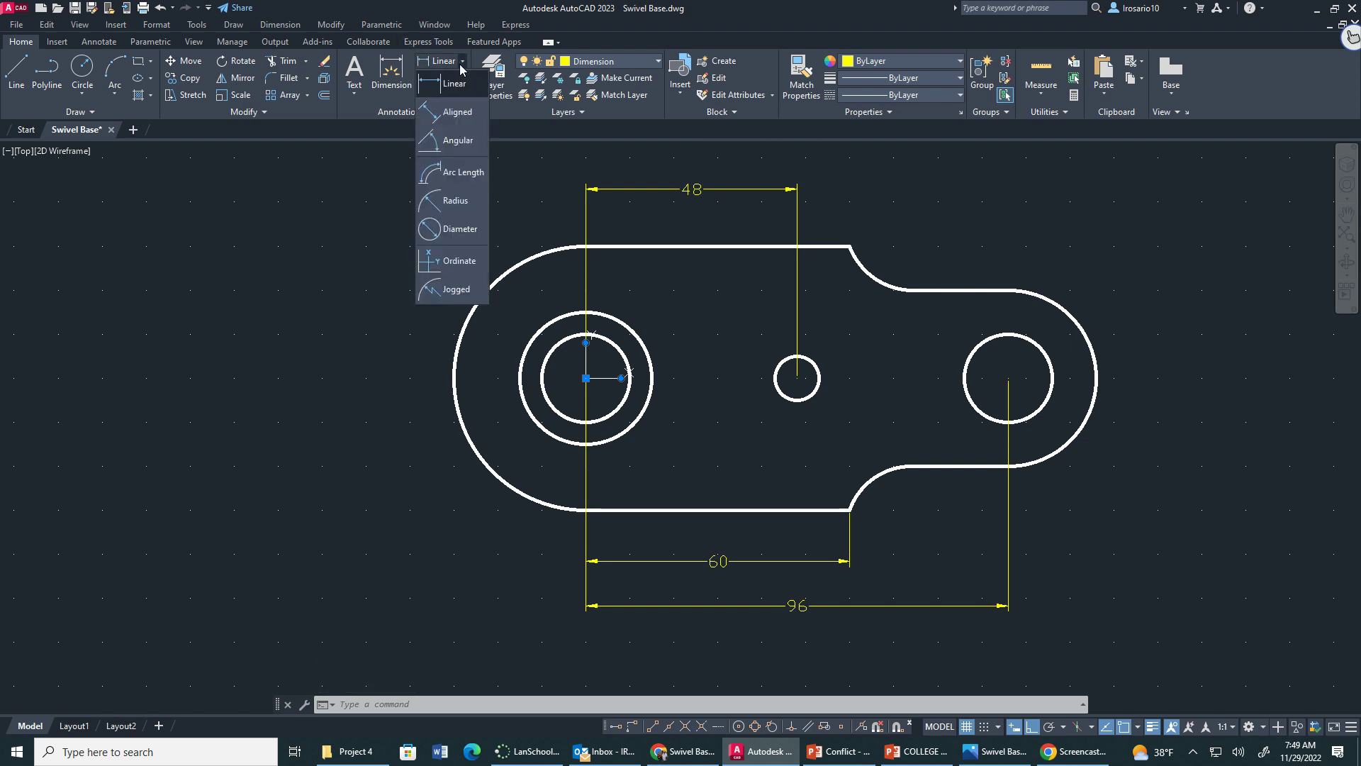
click(444, 197)
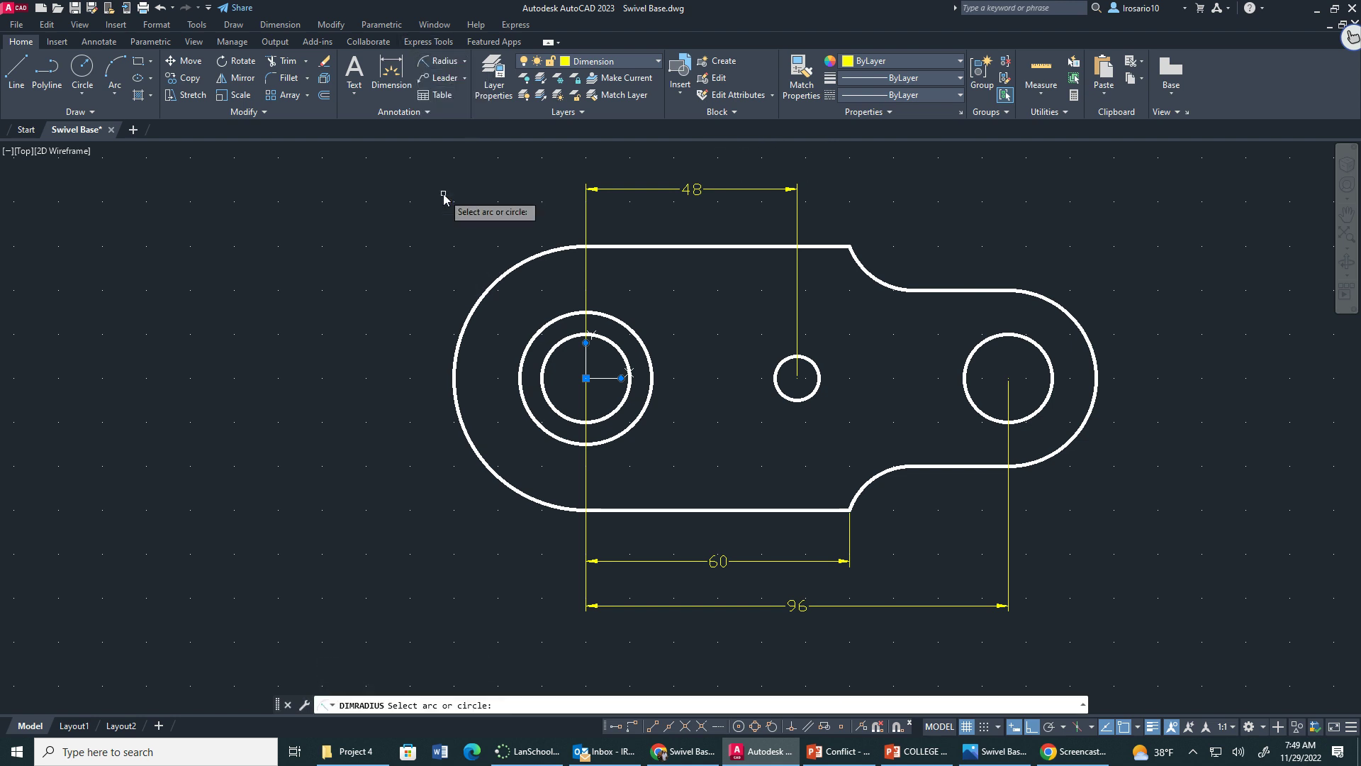
click(477, 302)
click(396, 284)
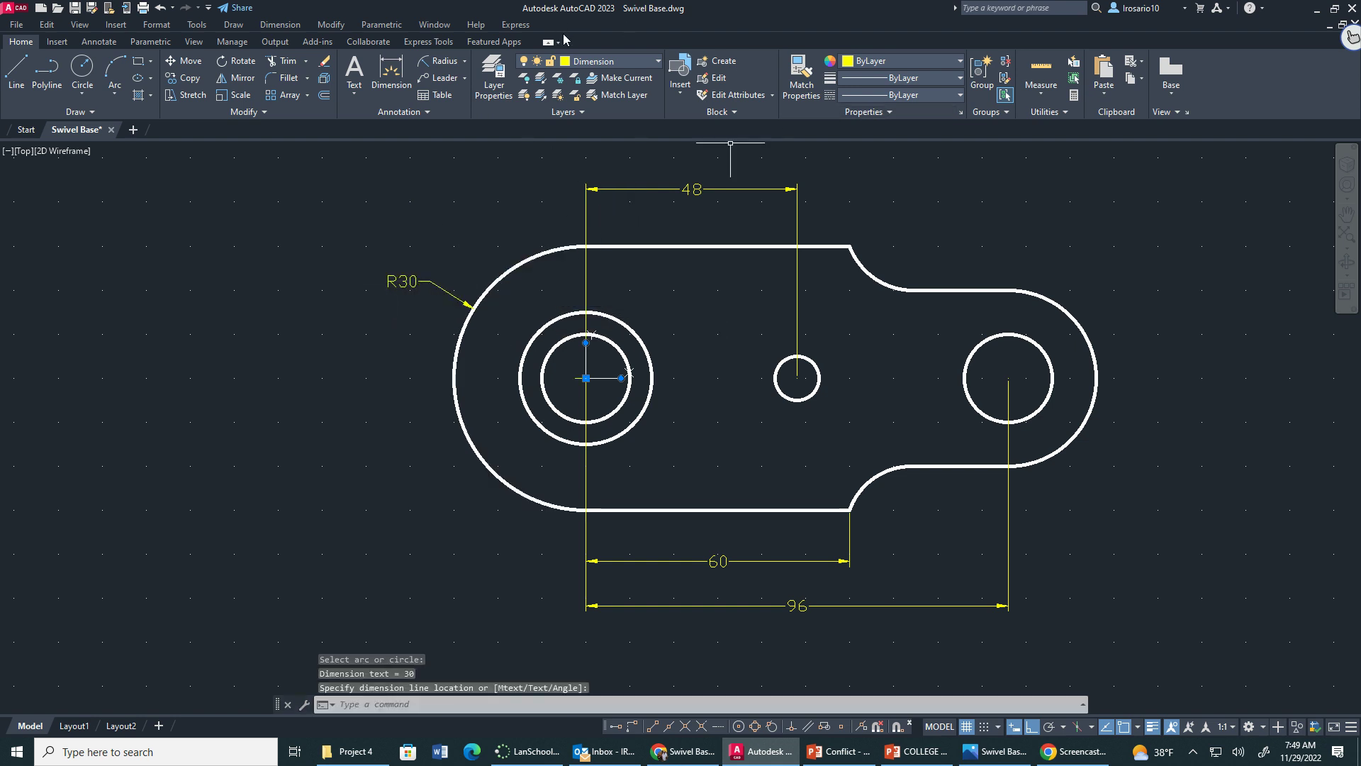
click(430, 62)
click(1082, 326)
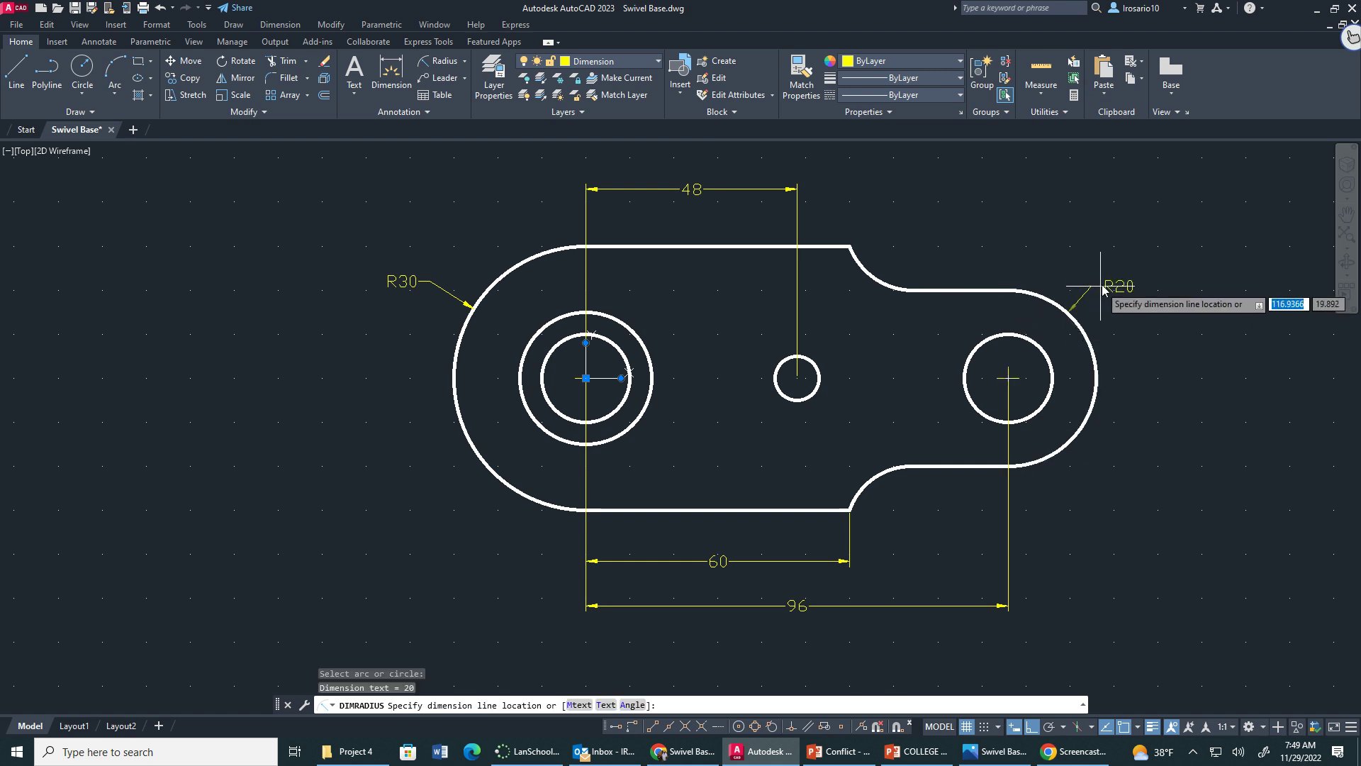
click(1103, 281)
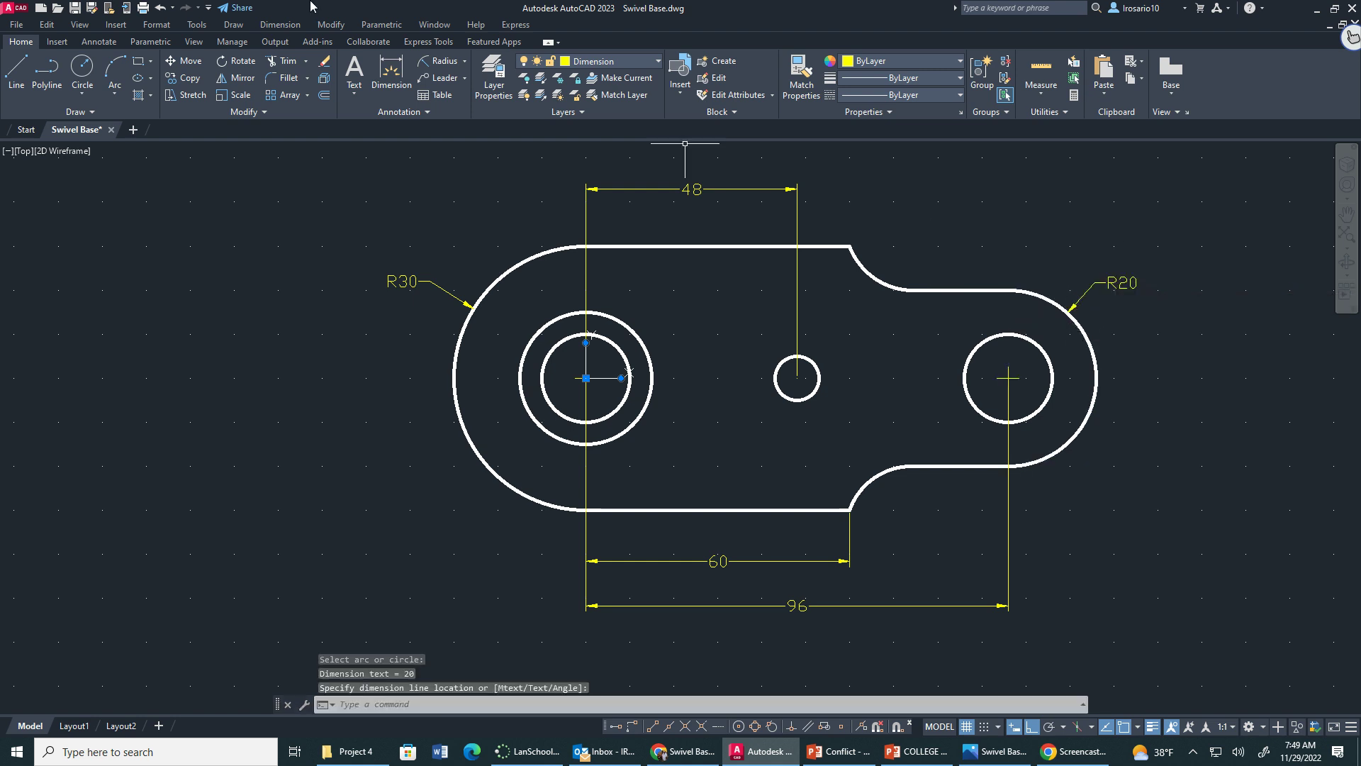
click(436, 66)
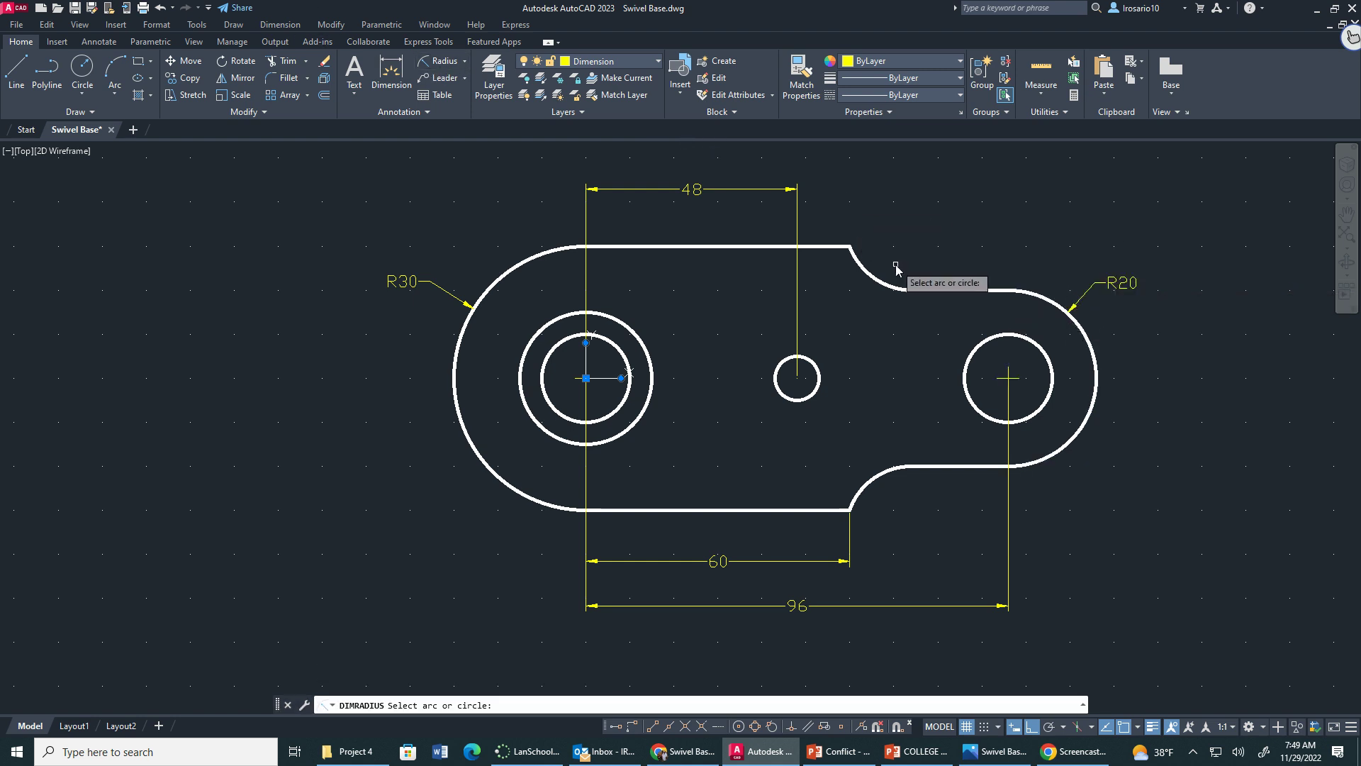
click(880, 281)
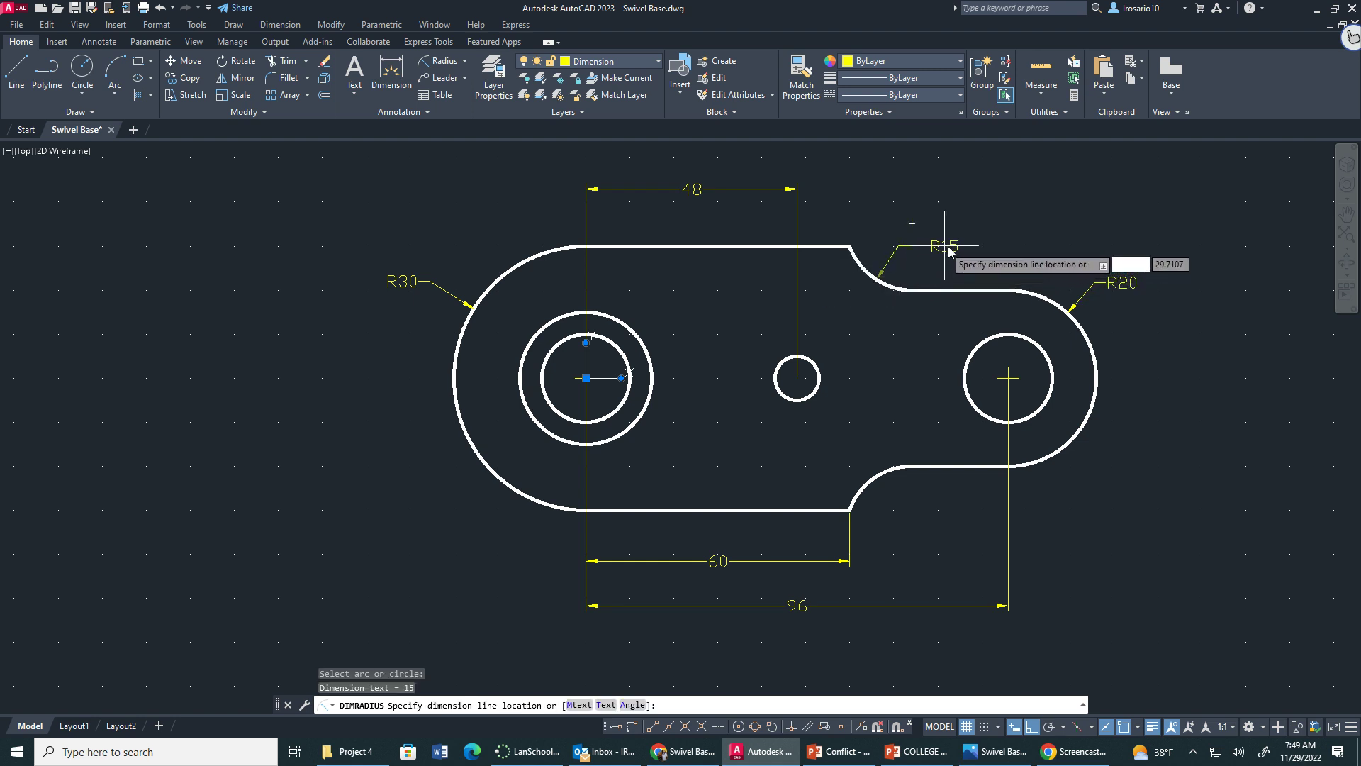
click(922, 241)
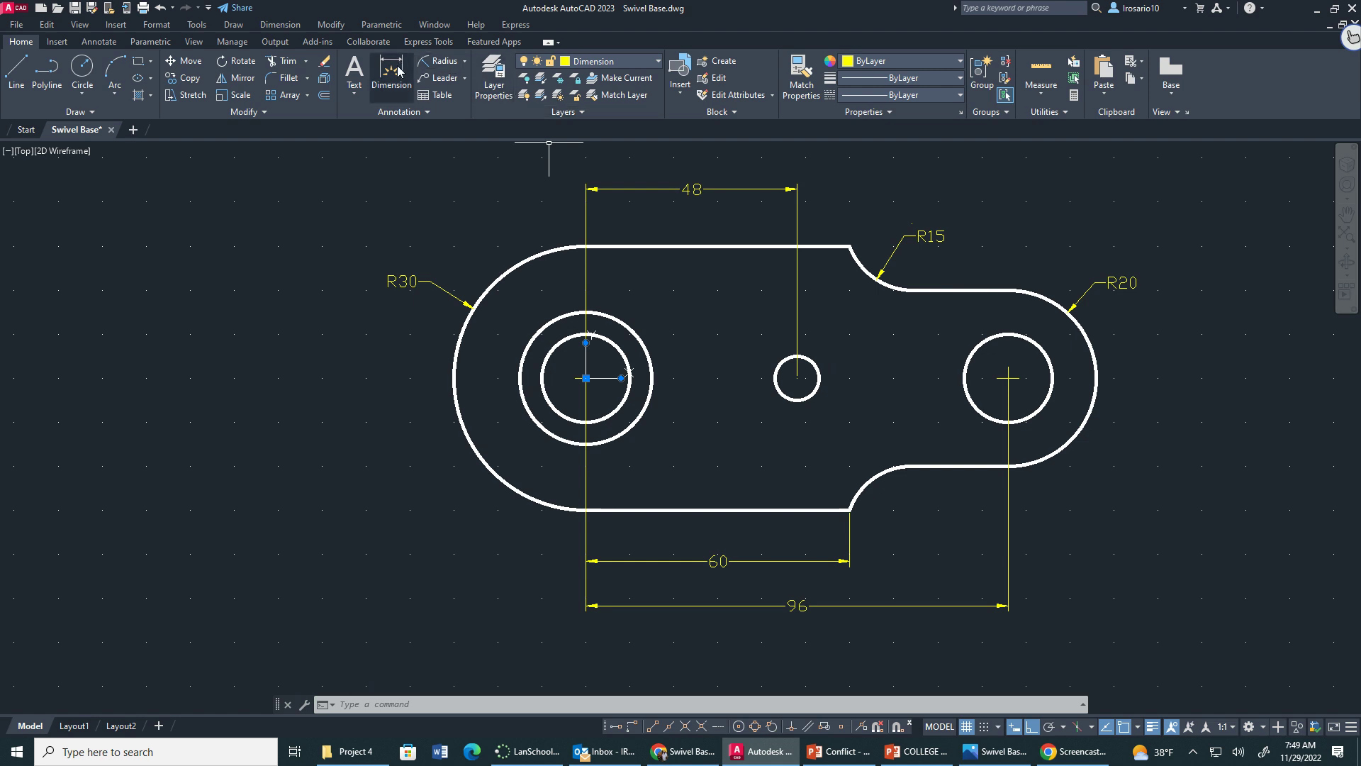
- Give the left hole diameter dimensions Ø20 on the inner circle and Ø30 on the outer circle
click(445, 61)
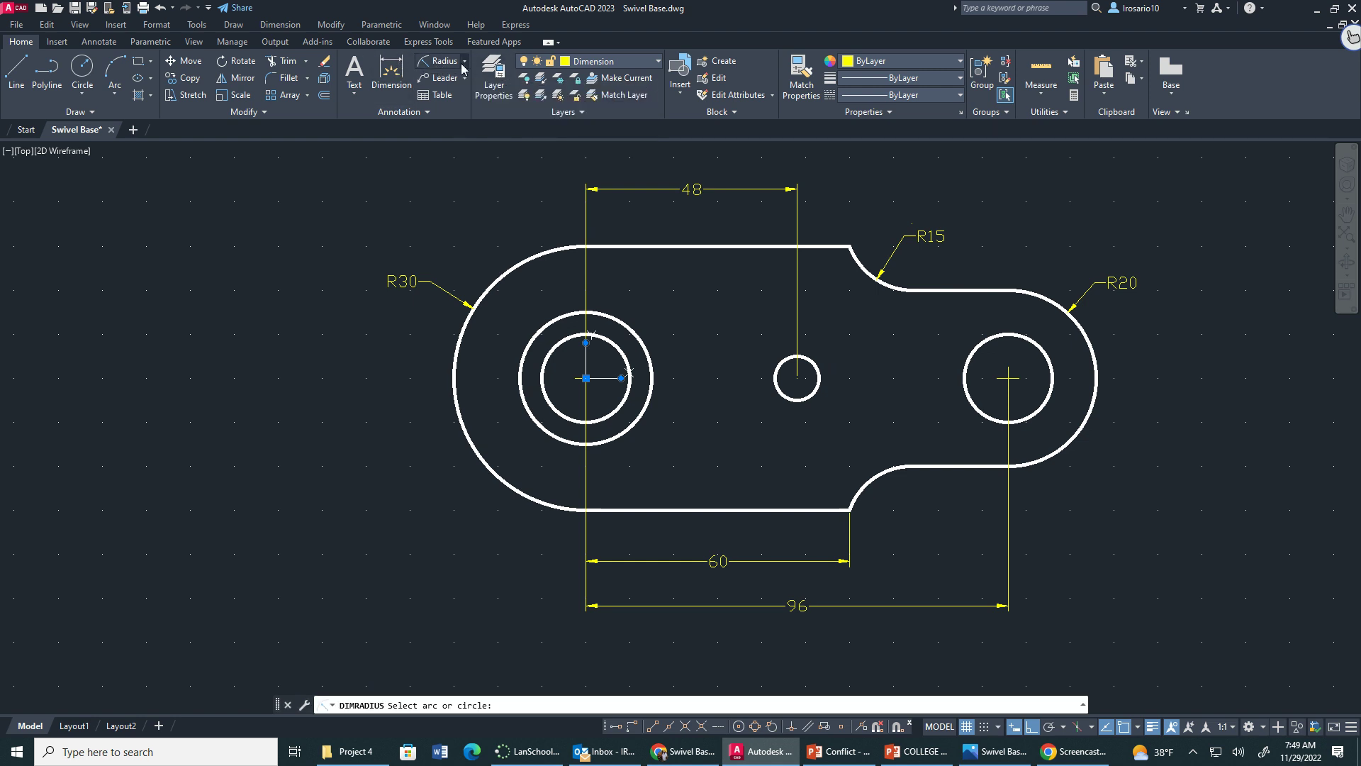
click(464, 63)
click(455, 228)
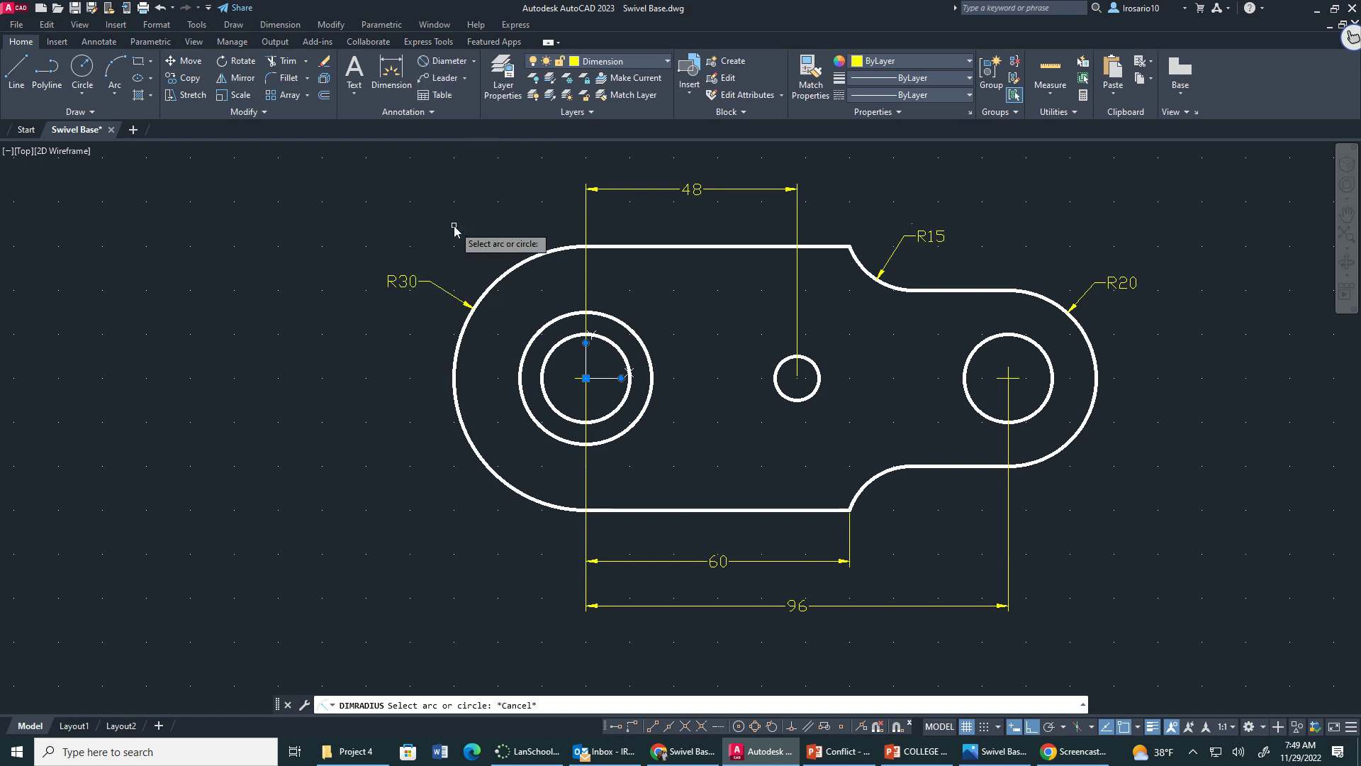
click(624, 358)
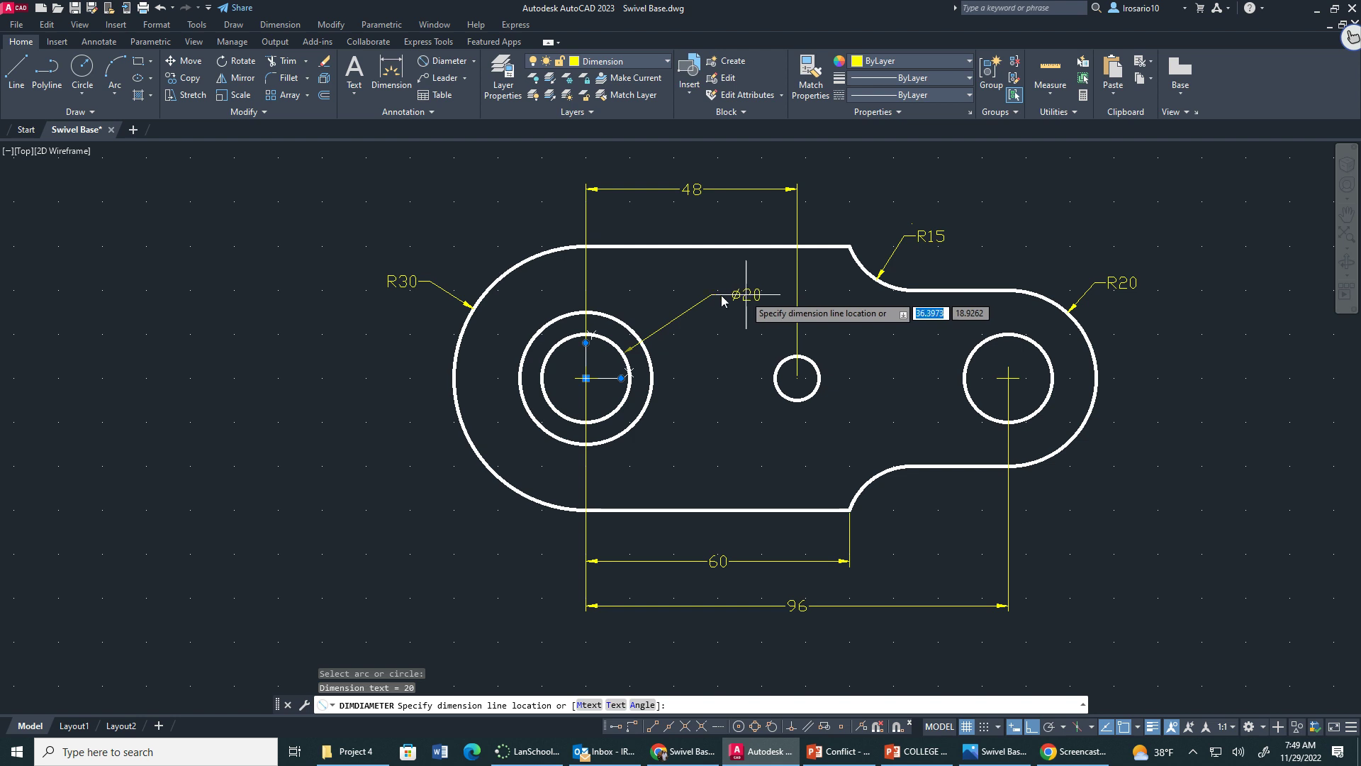
click(690, 325)
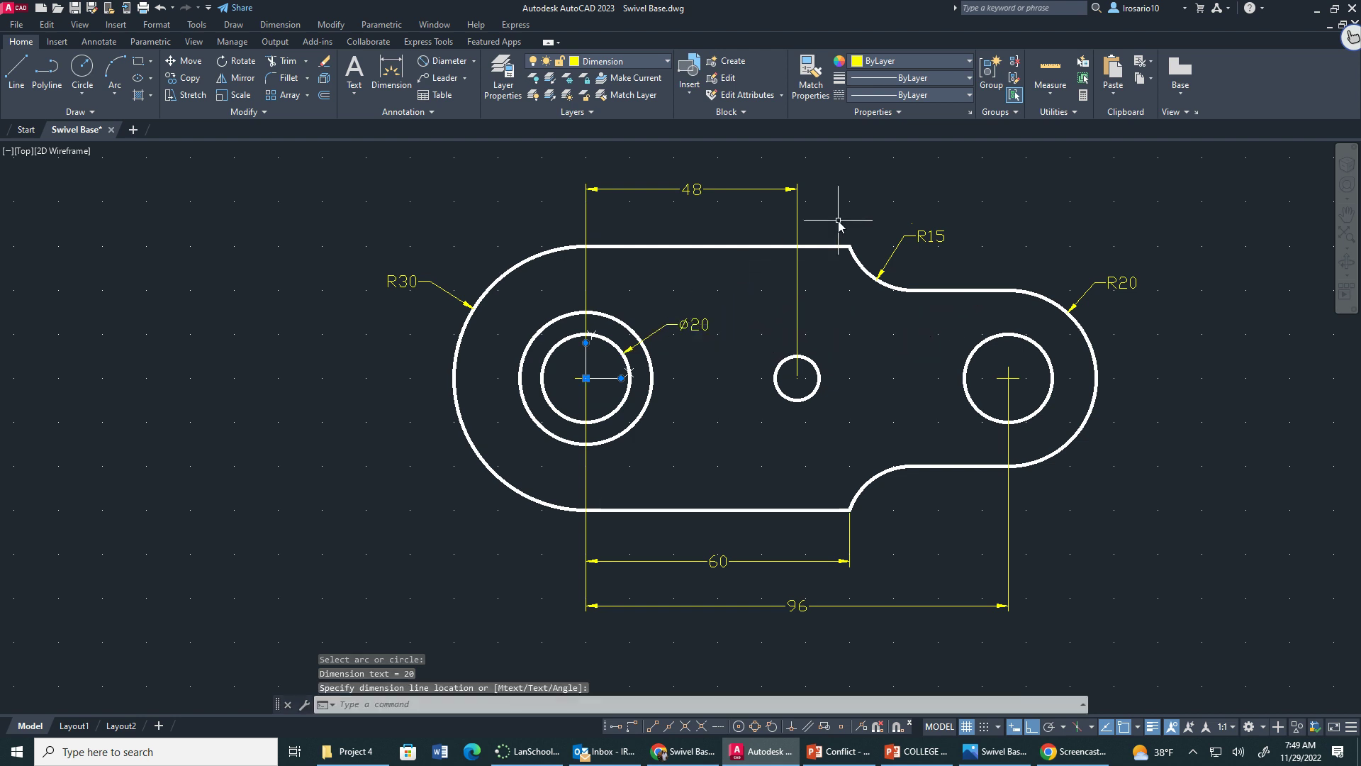
click(443, 61)
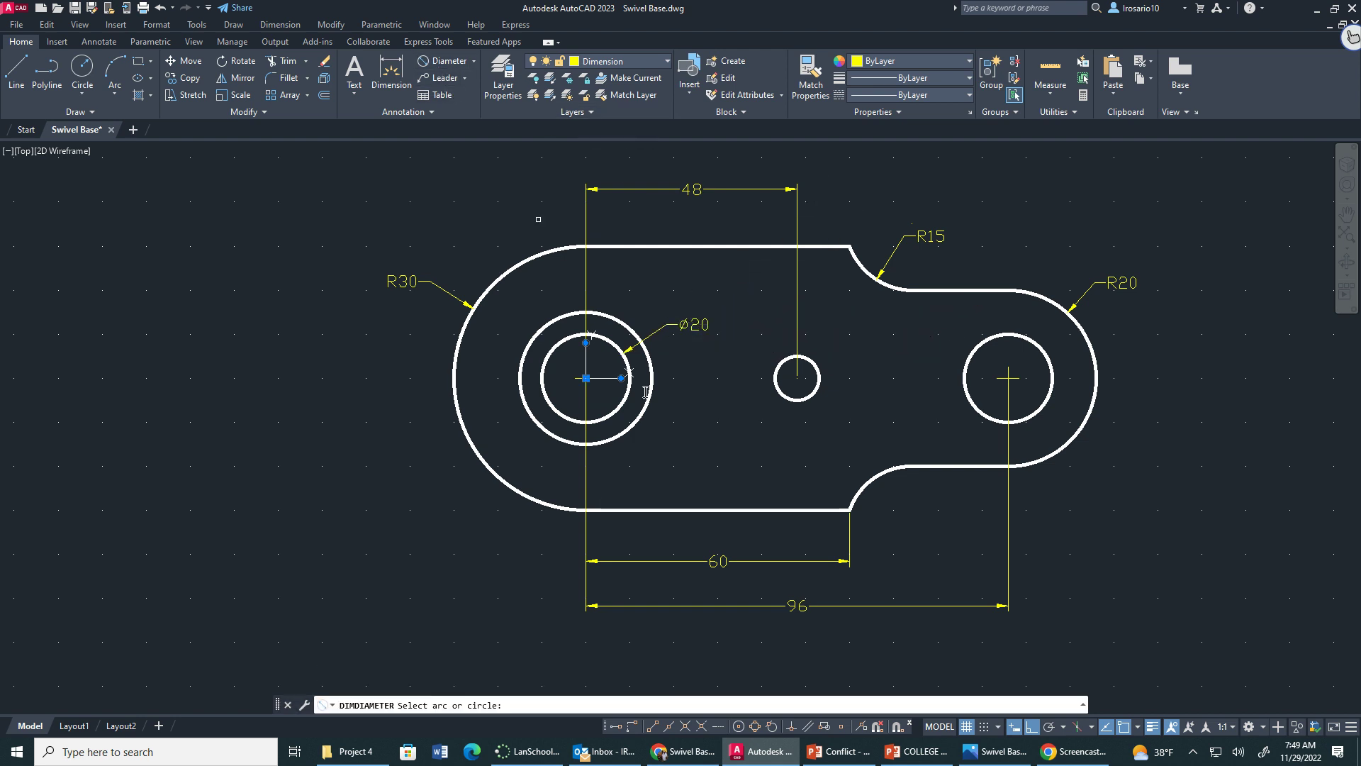
click(645, 425)
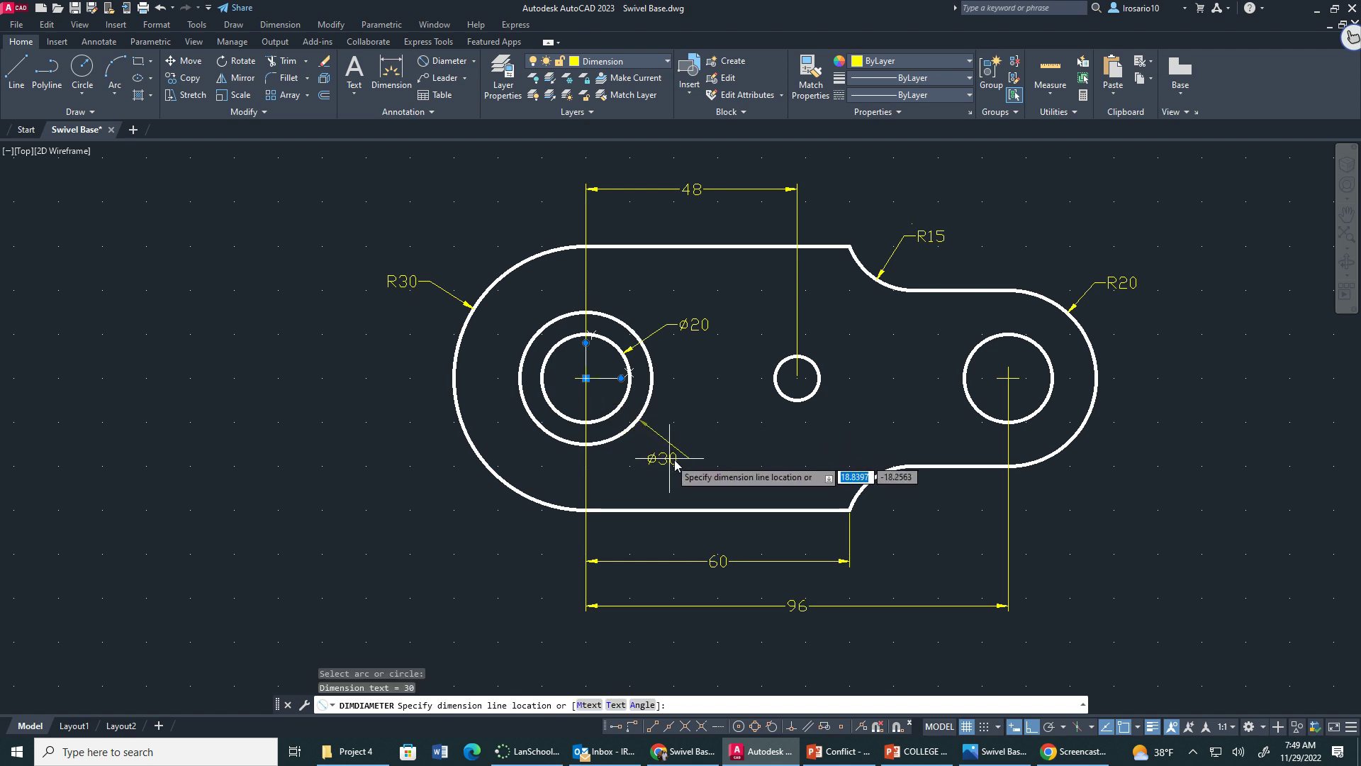
click(718, 460)
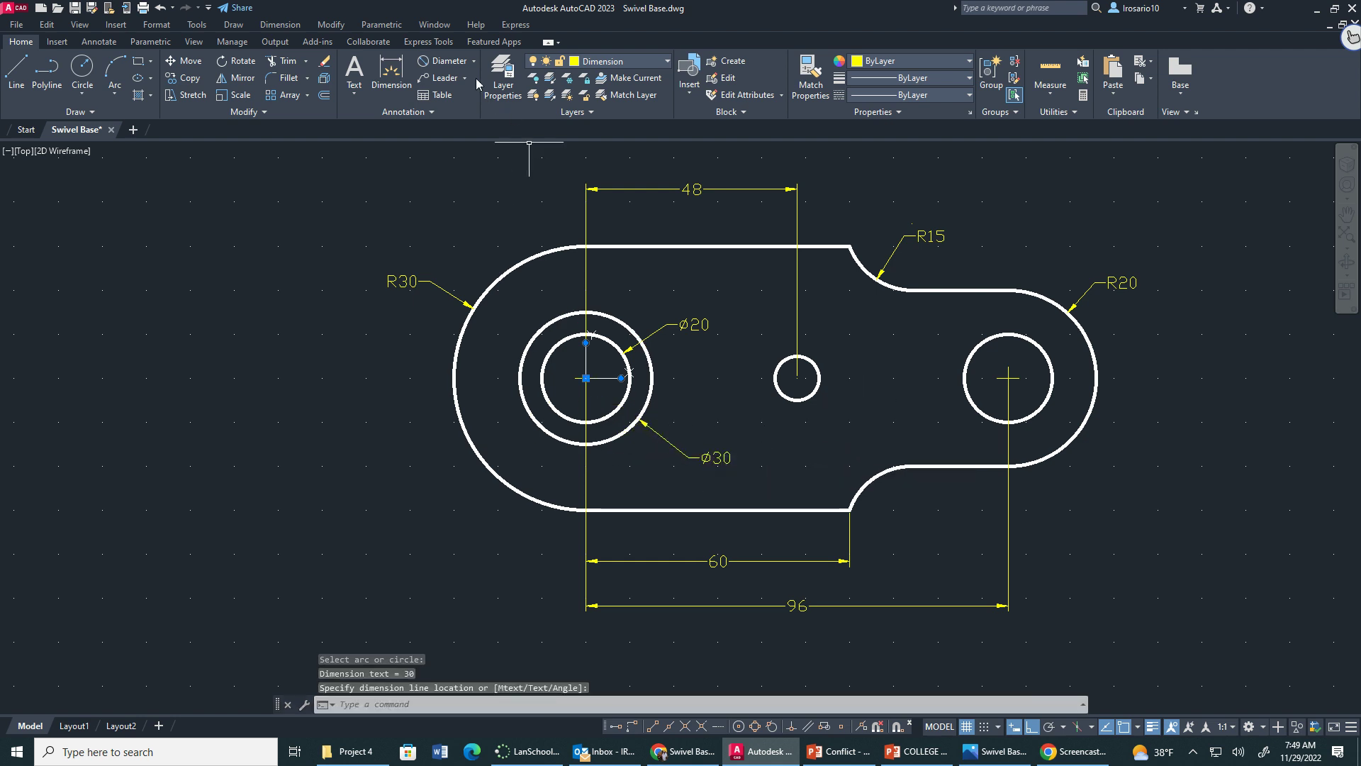
- Add a Ø10 diameter to the middle hole and Ø20 to the right hole
click(443, 61)
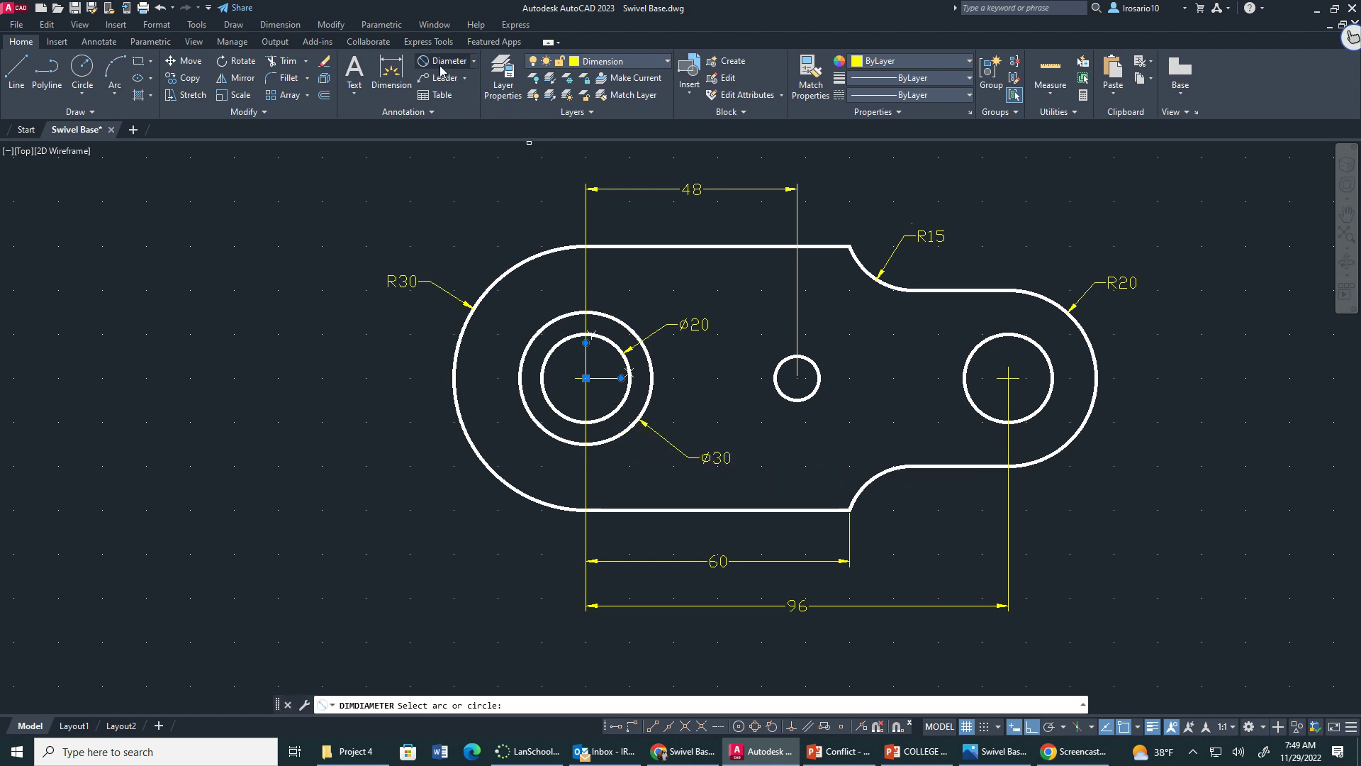
click(817, 367)
click(848, 345)
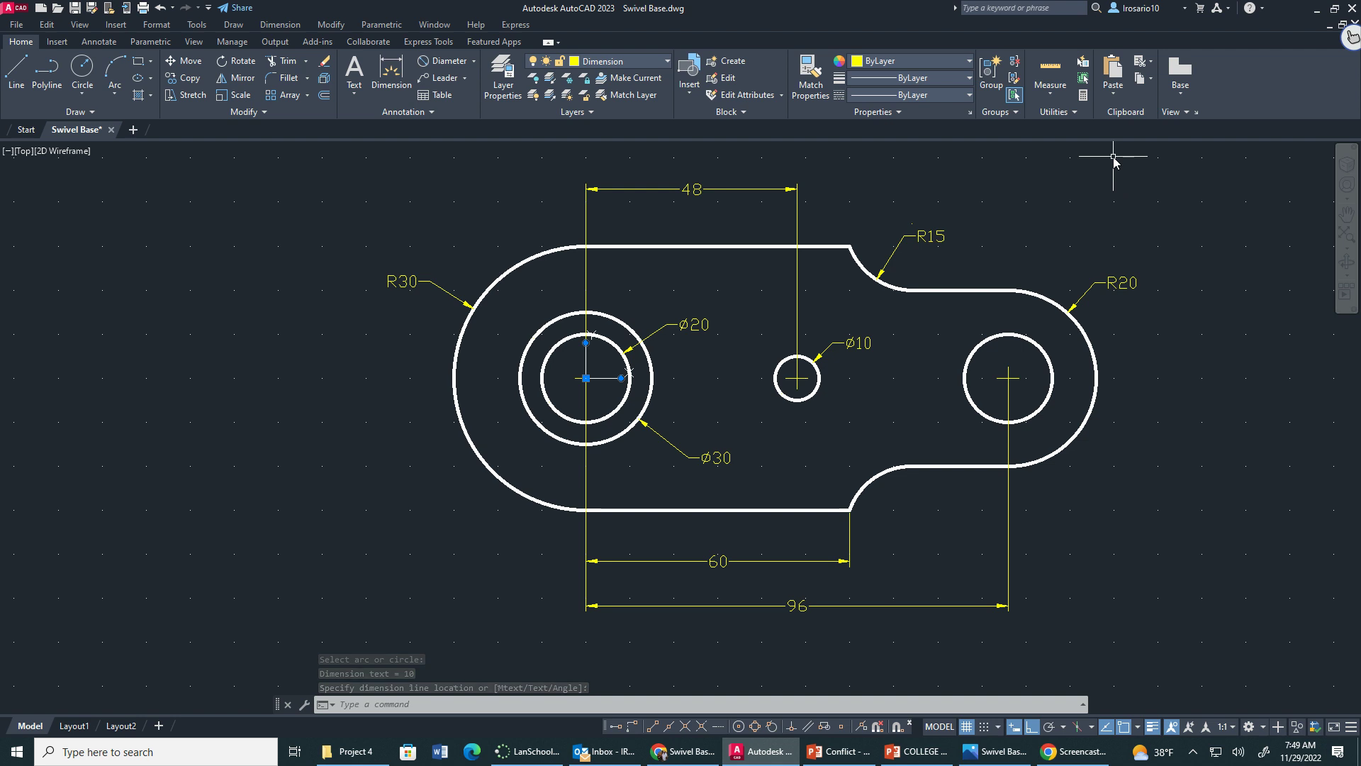
click(445, 61)
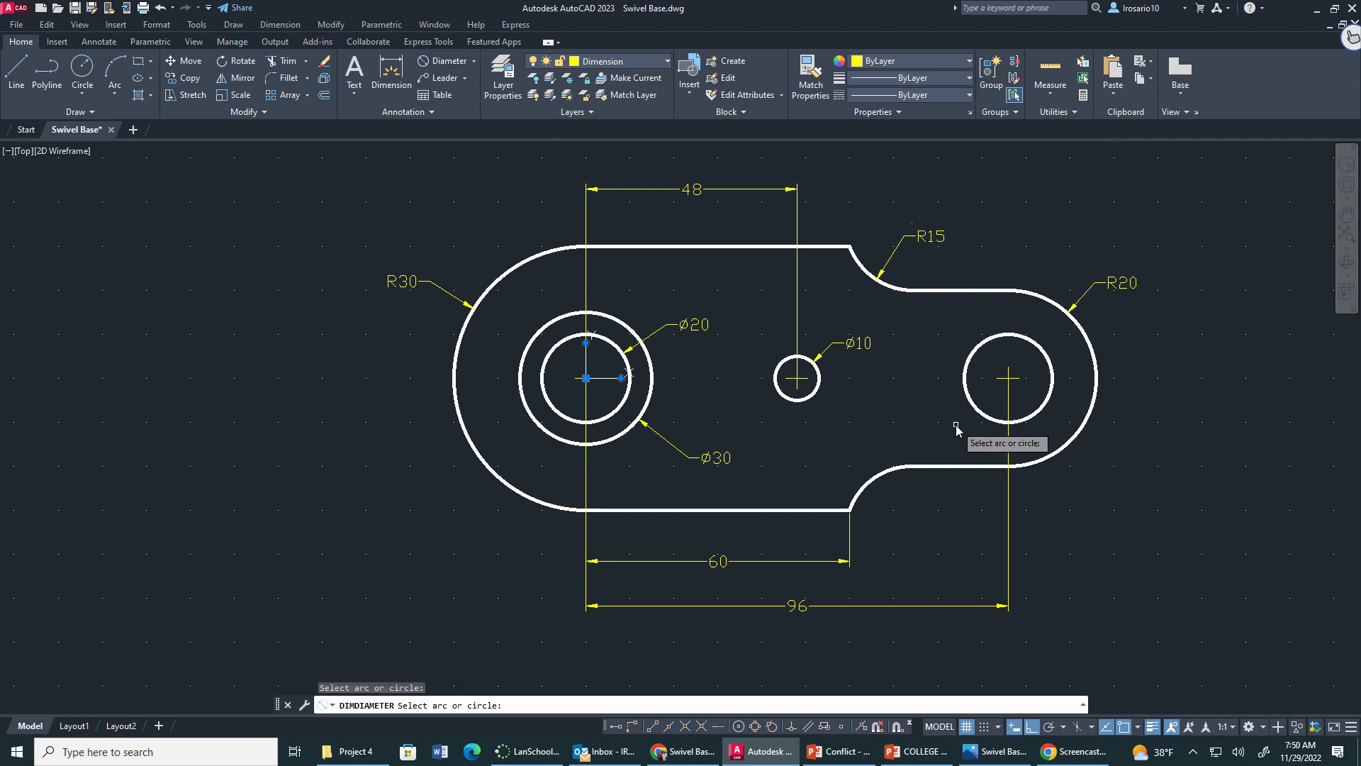
click(976, 412)
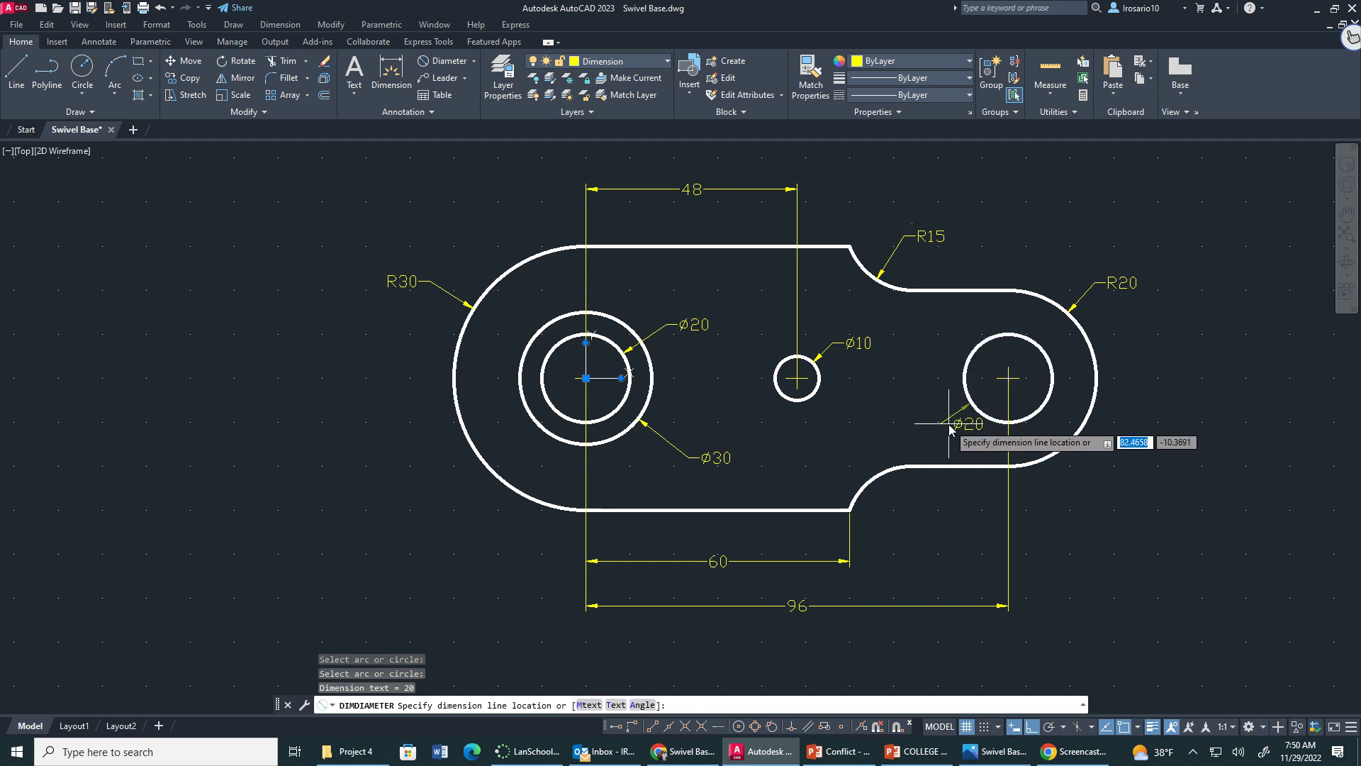
click(906, 430)
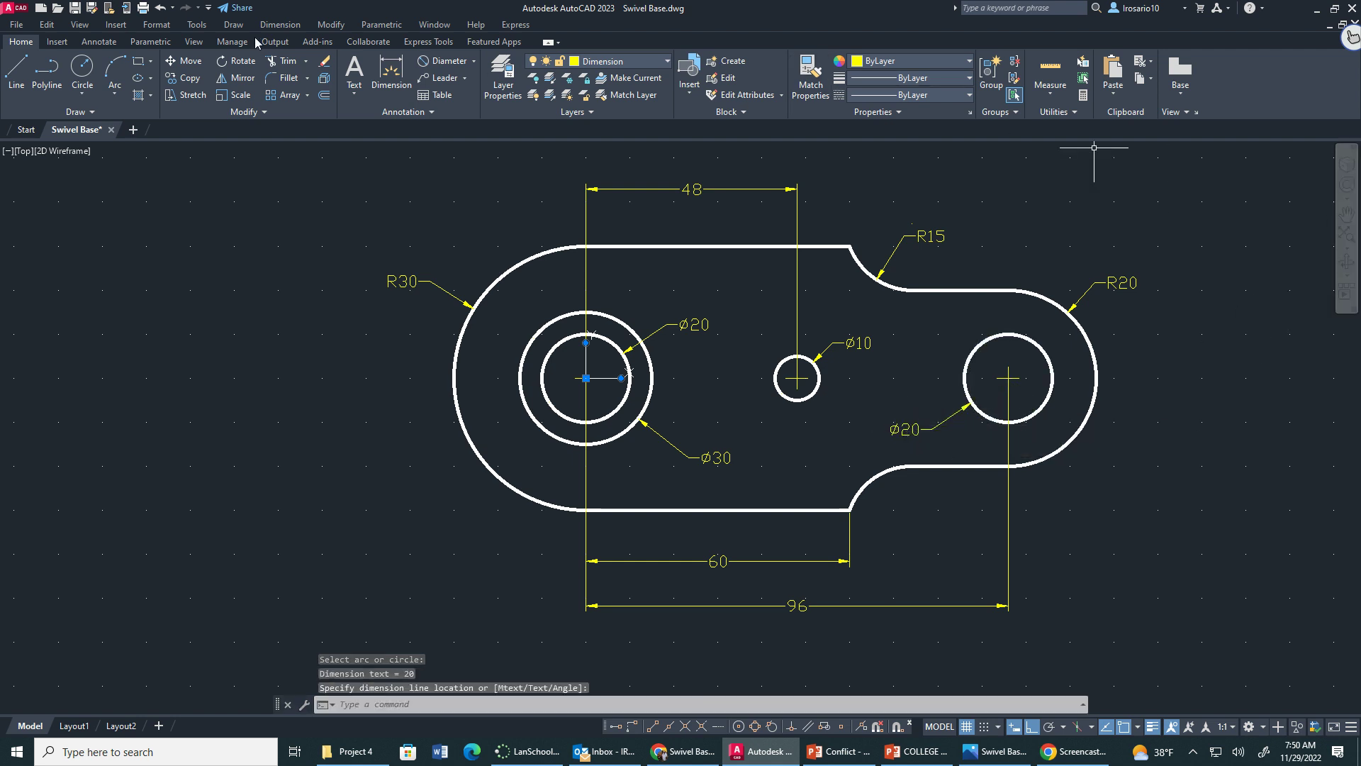
- Make the red Center layer current
click(642, 66)
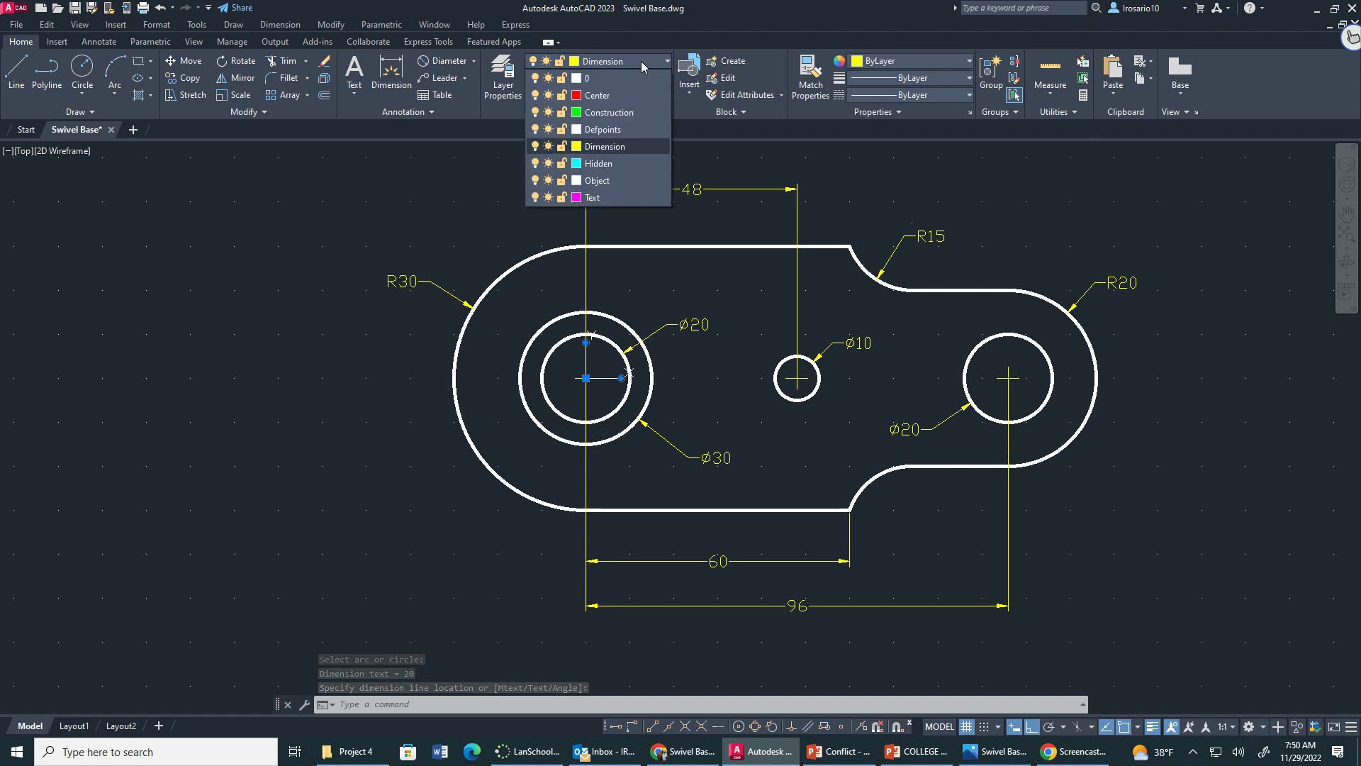
click(615, 99)
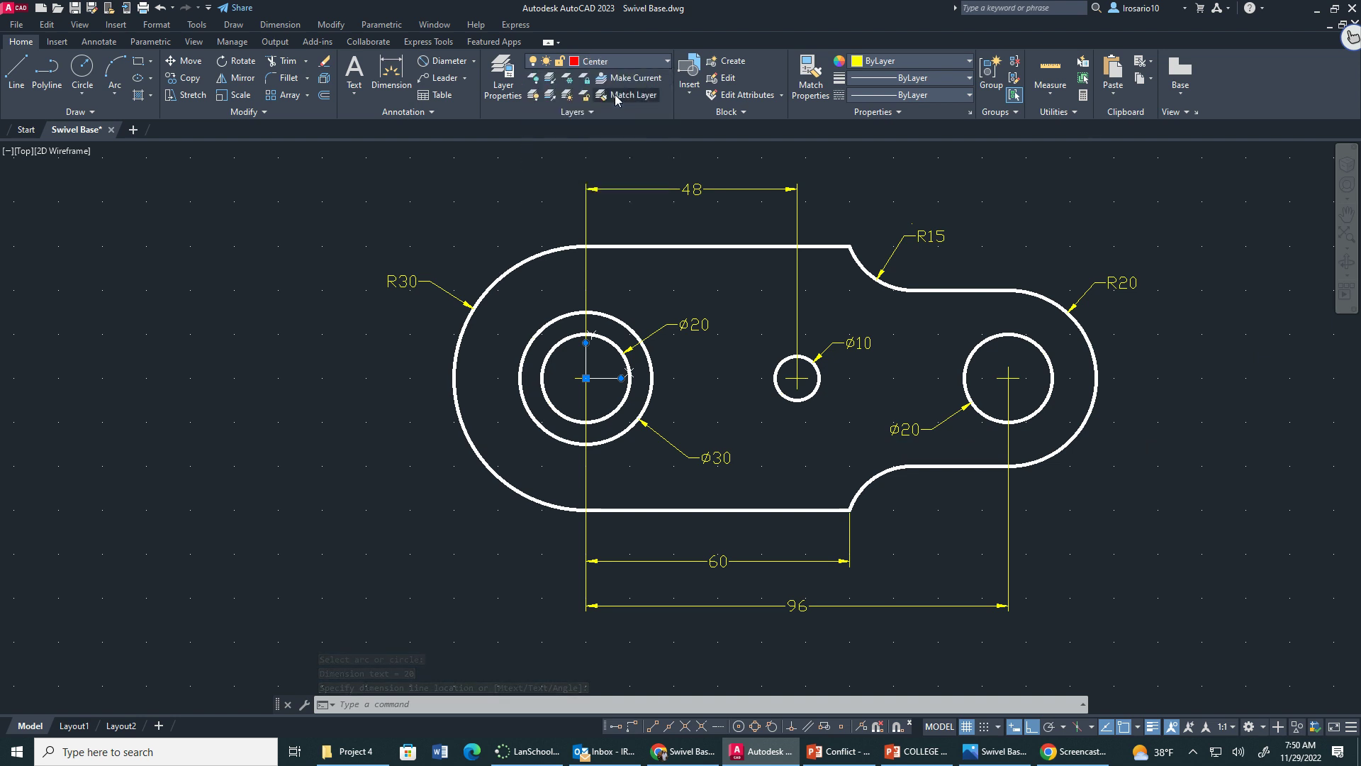
click(99, 42)
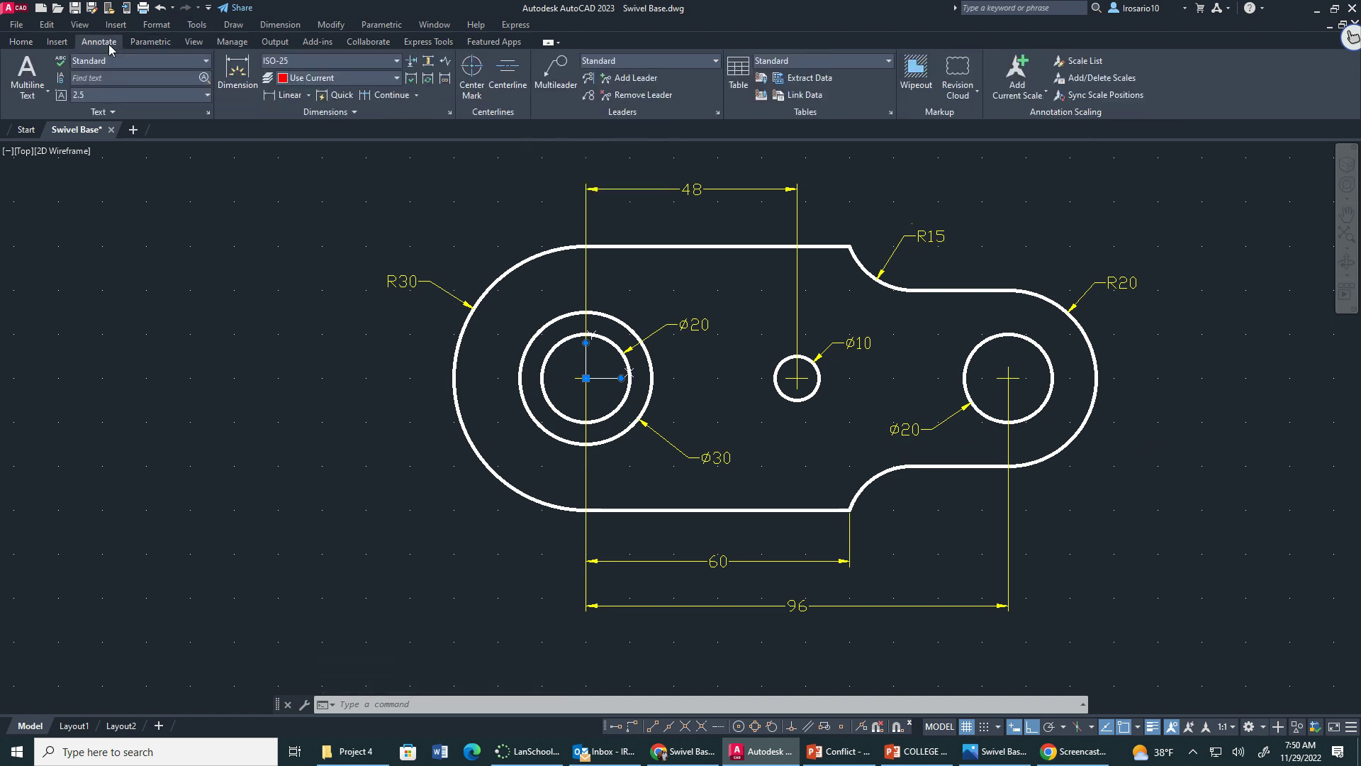
- Try center marks on the R30 and R20 arcs, then undo them
click(472, 71)
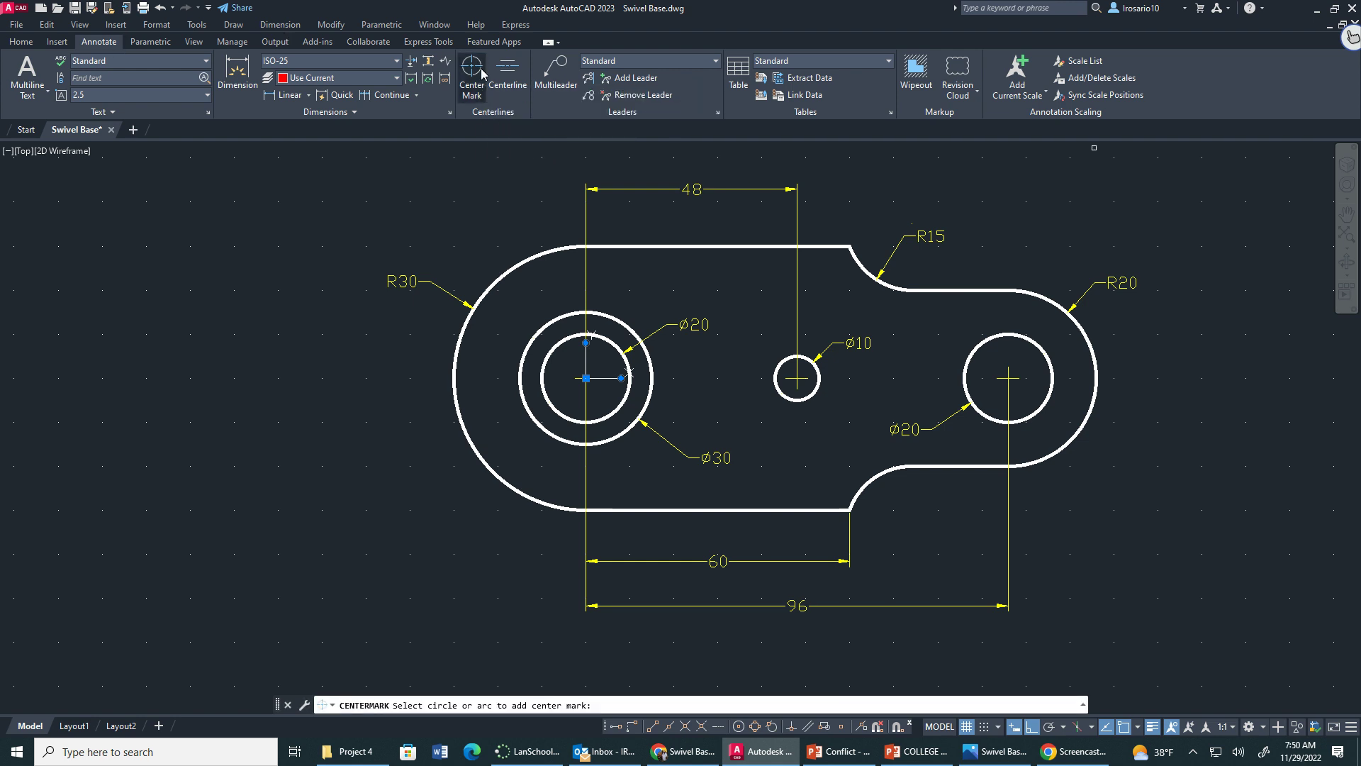
click(513, 275)
click(1093, 353)
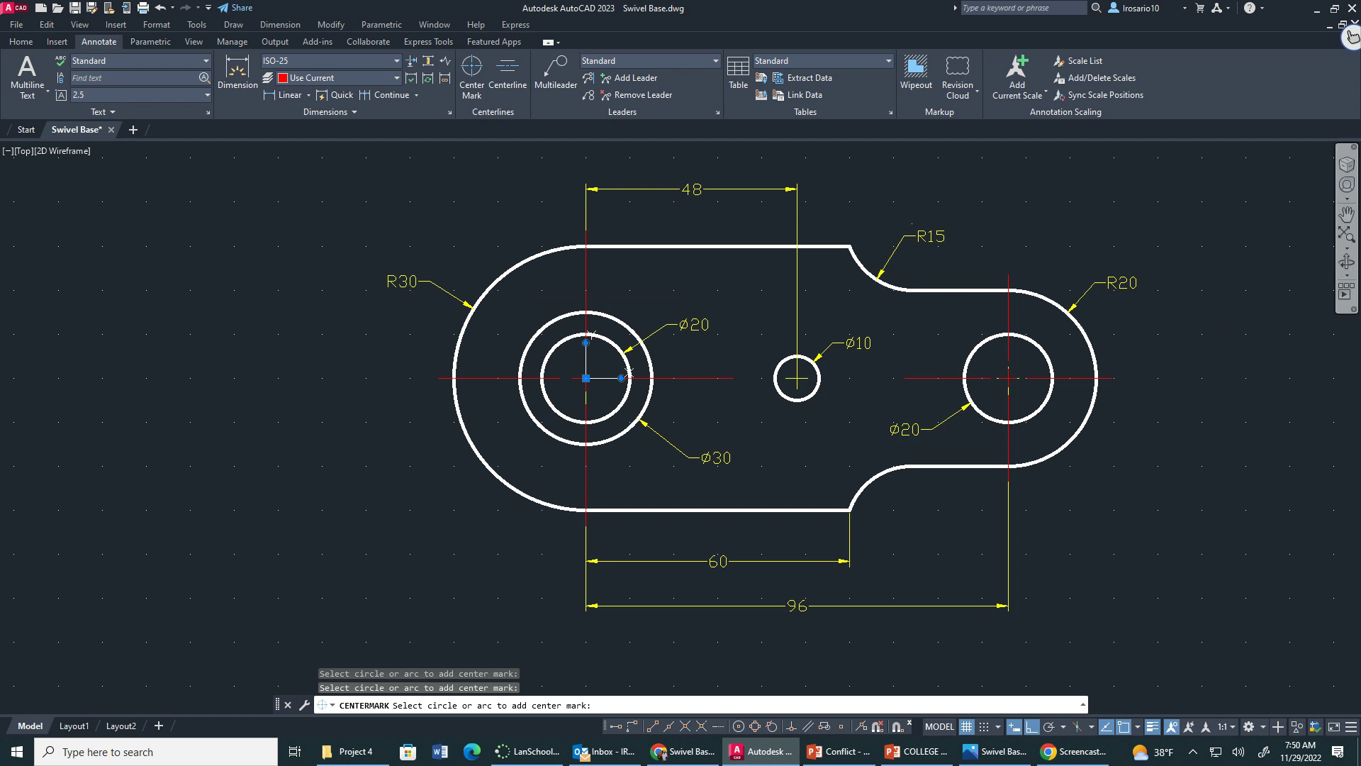
key(ctrl+z)
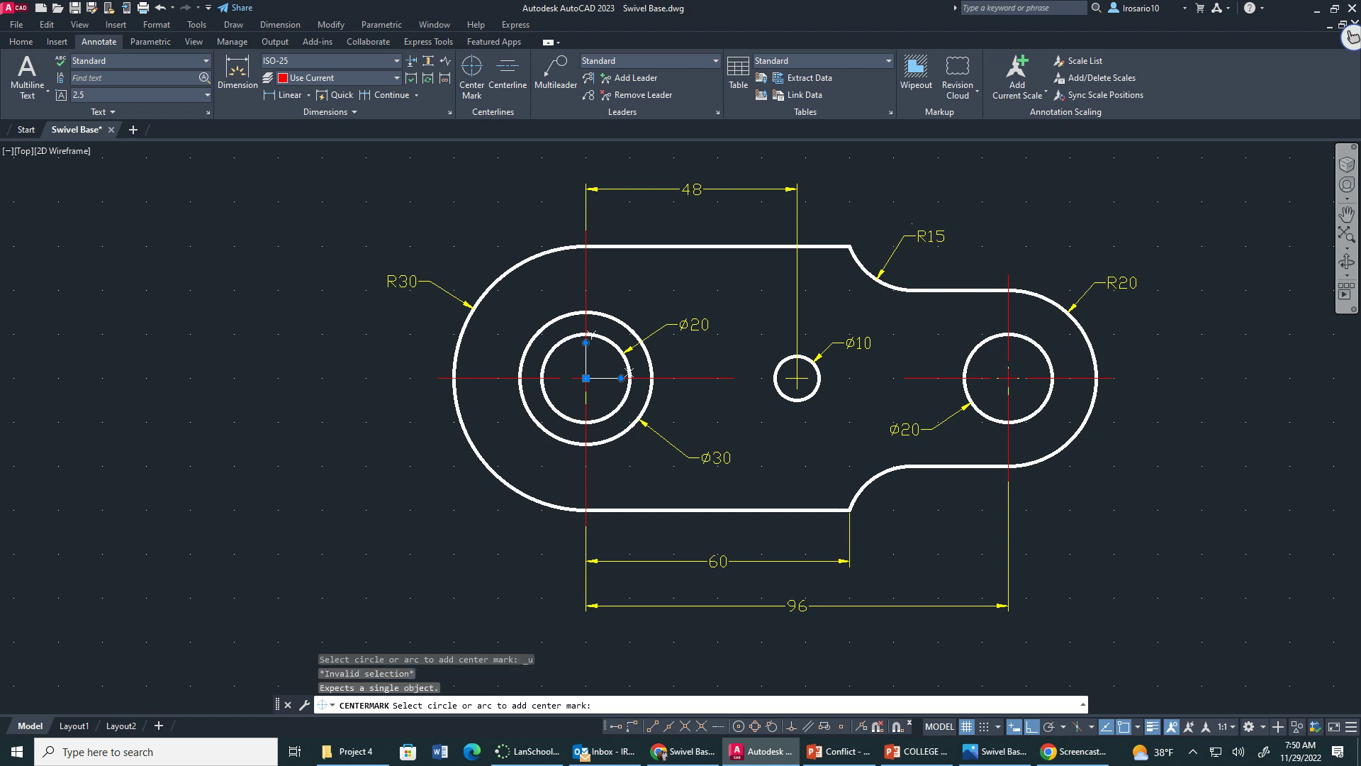
key(Escape)
- Undo the leftover center marks and add horizontal centerlines between the top/bottom edges and around the right hole
key(ctrl+z)
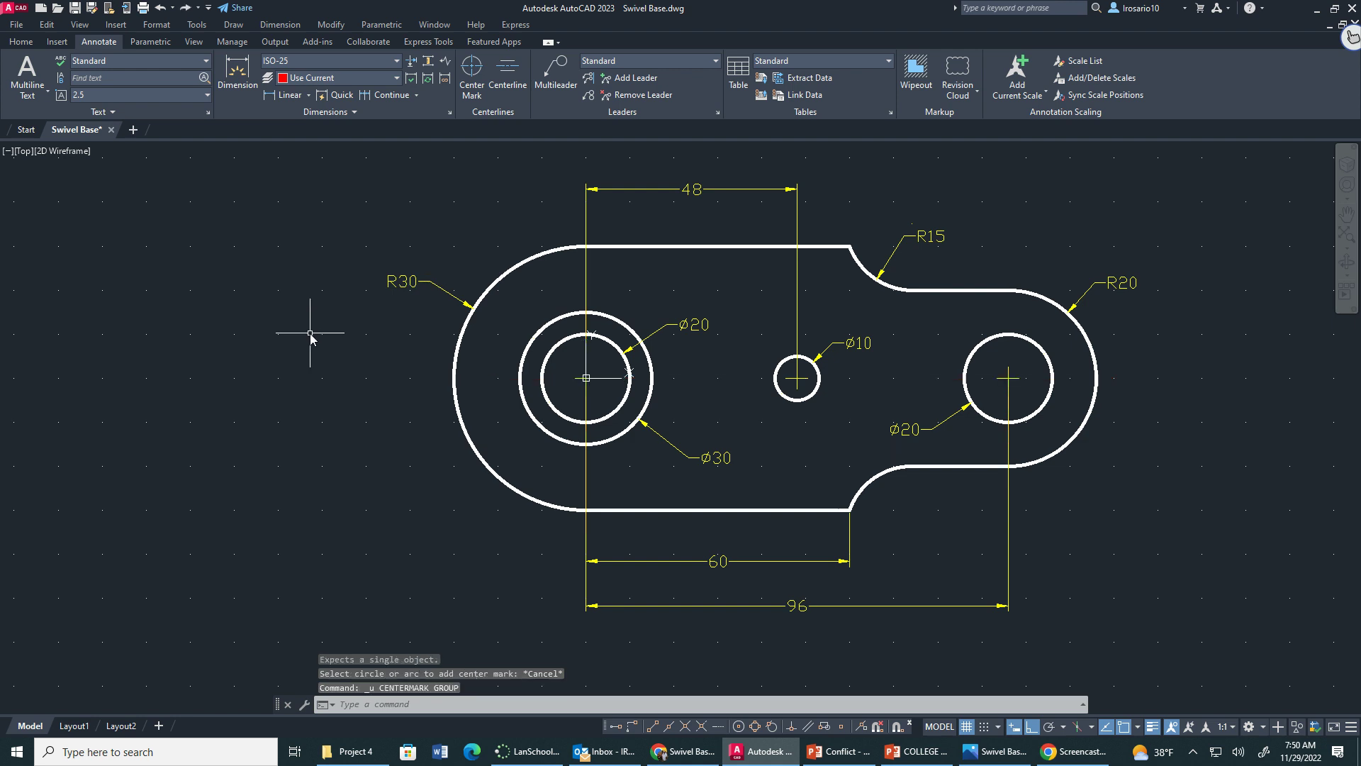
click(508, 75)
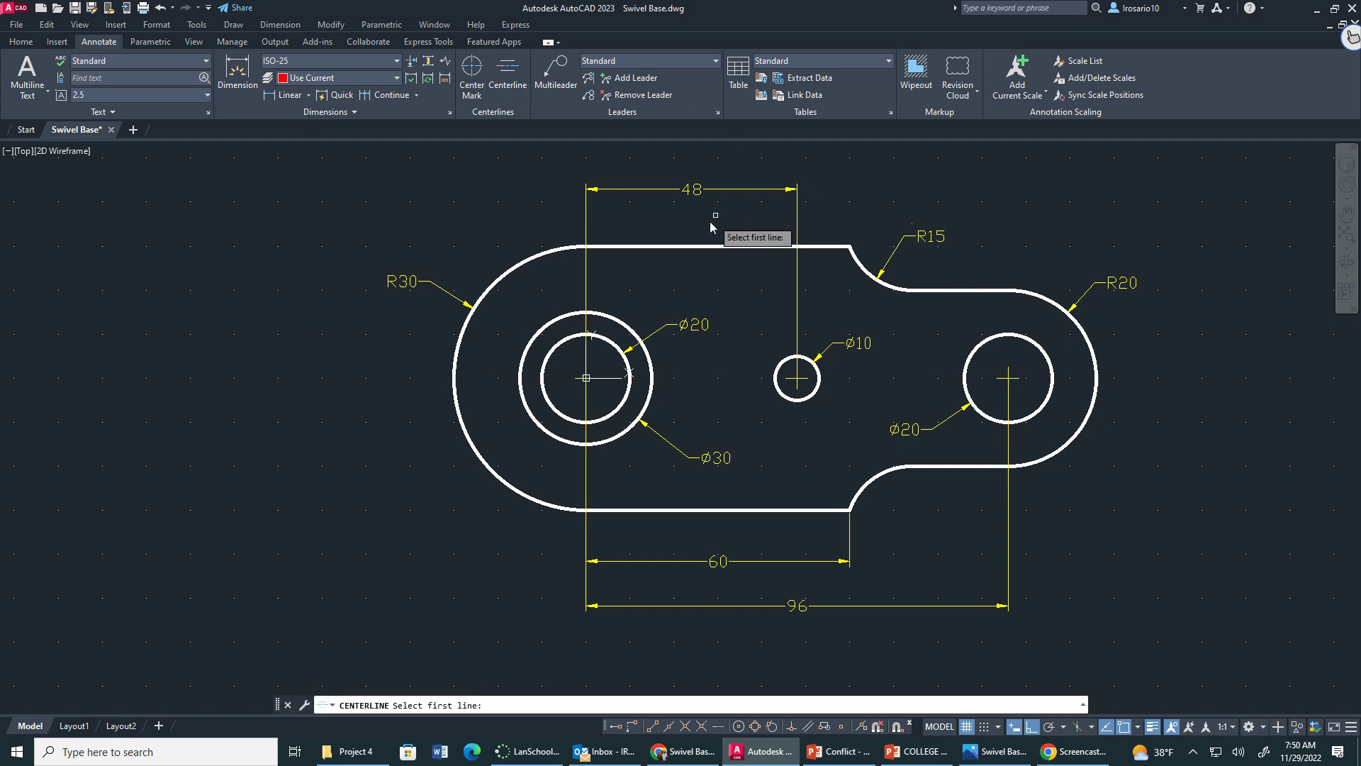
click(712, 247)
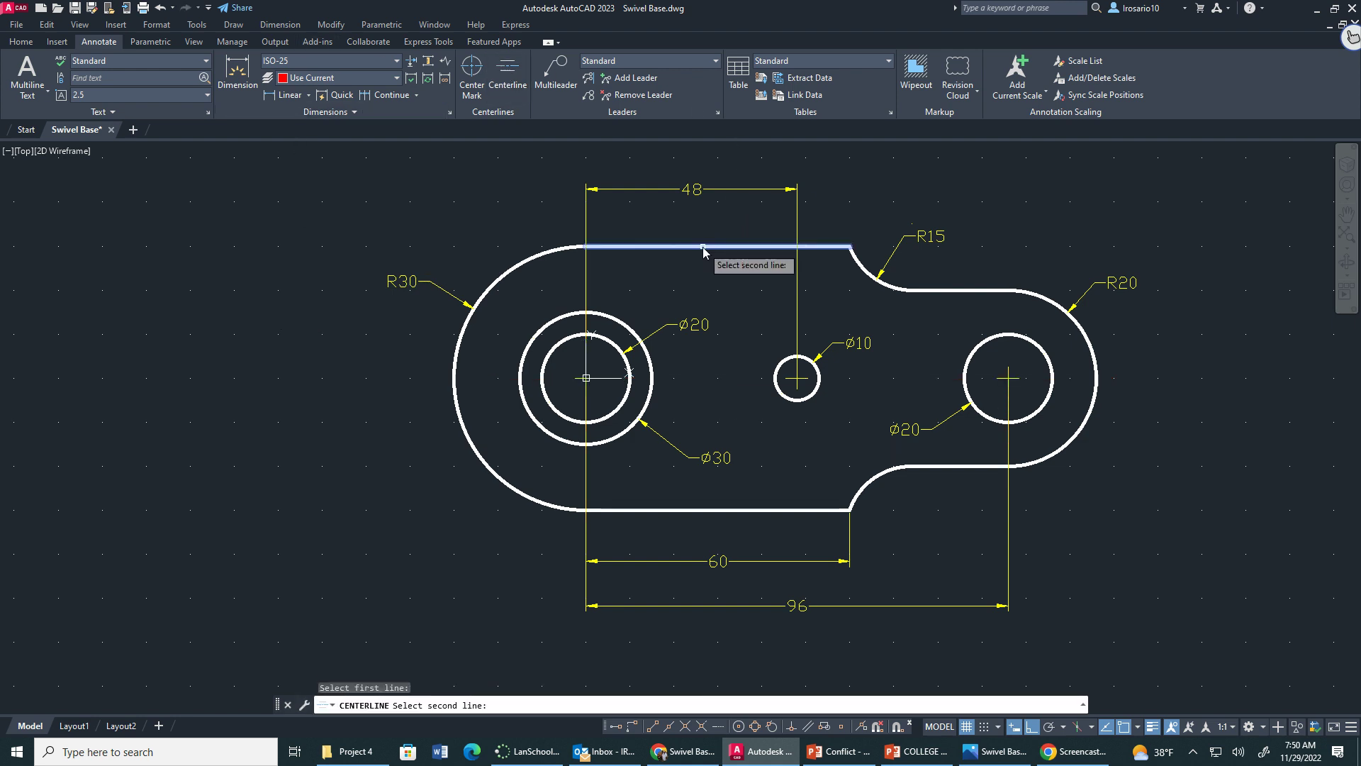
click(745, 510)
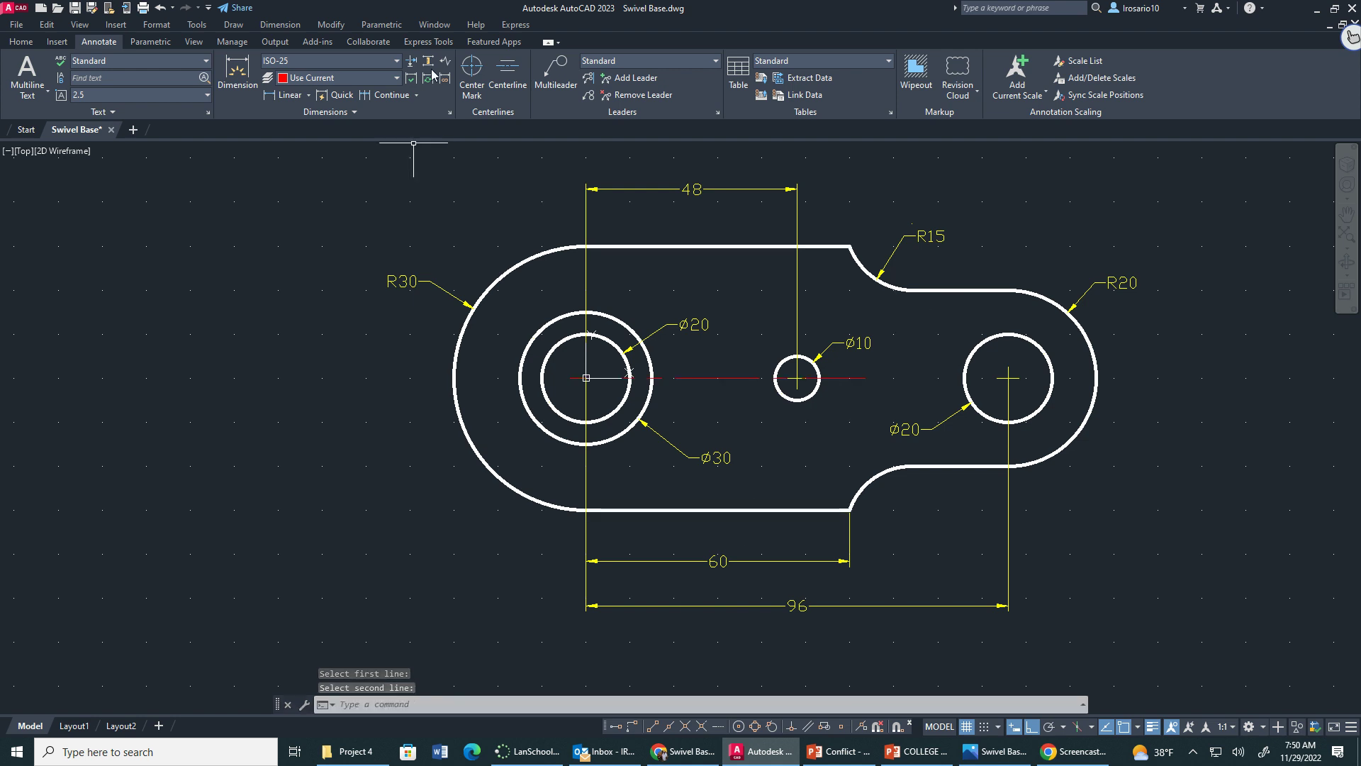
click(508, 74)
click(978, 290)
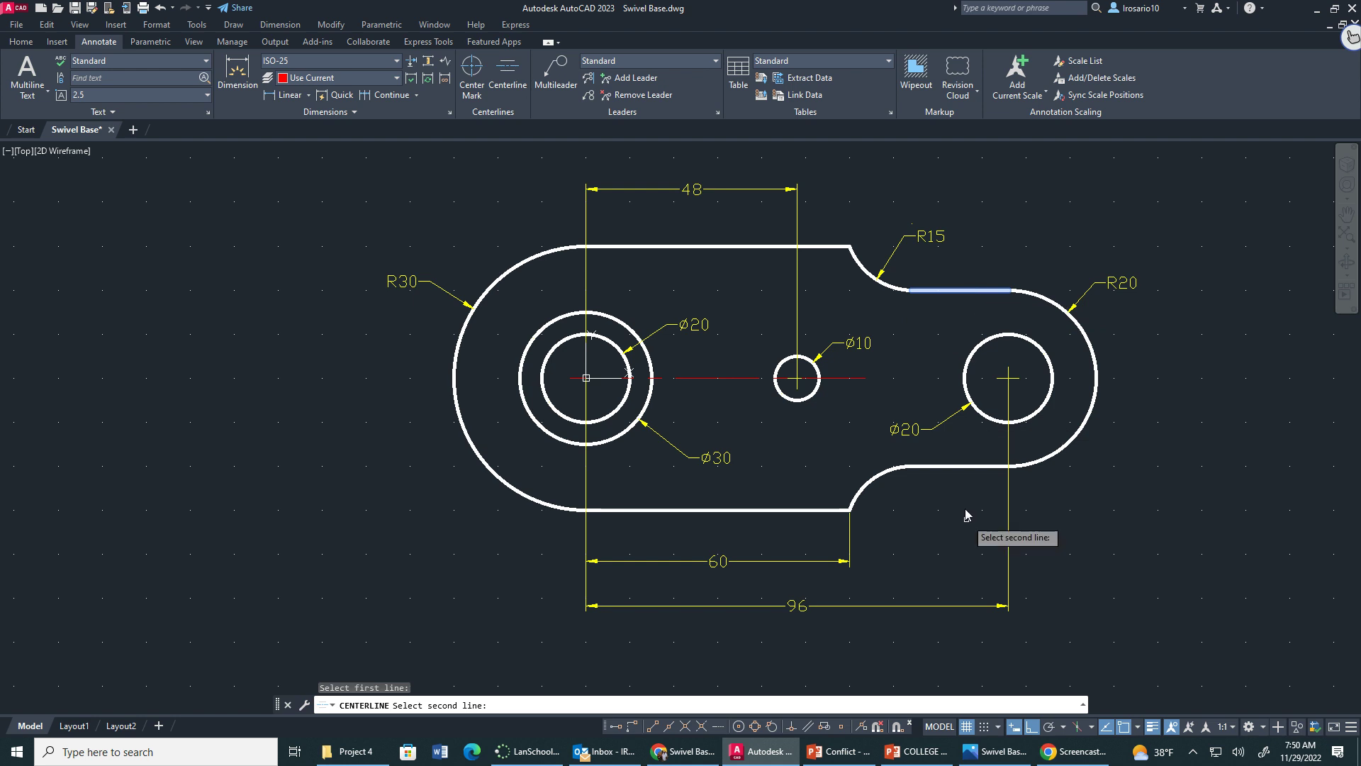
click(963, 466)
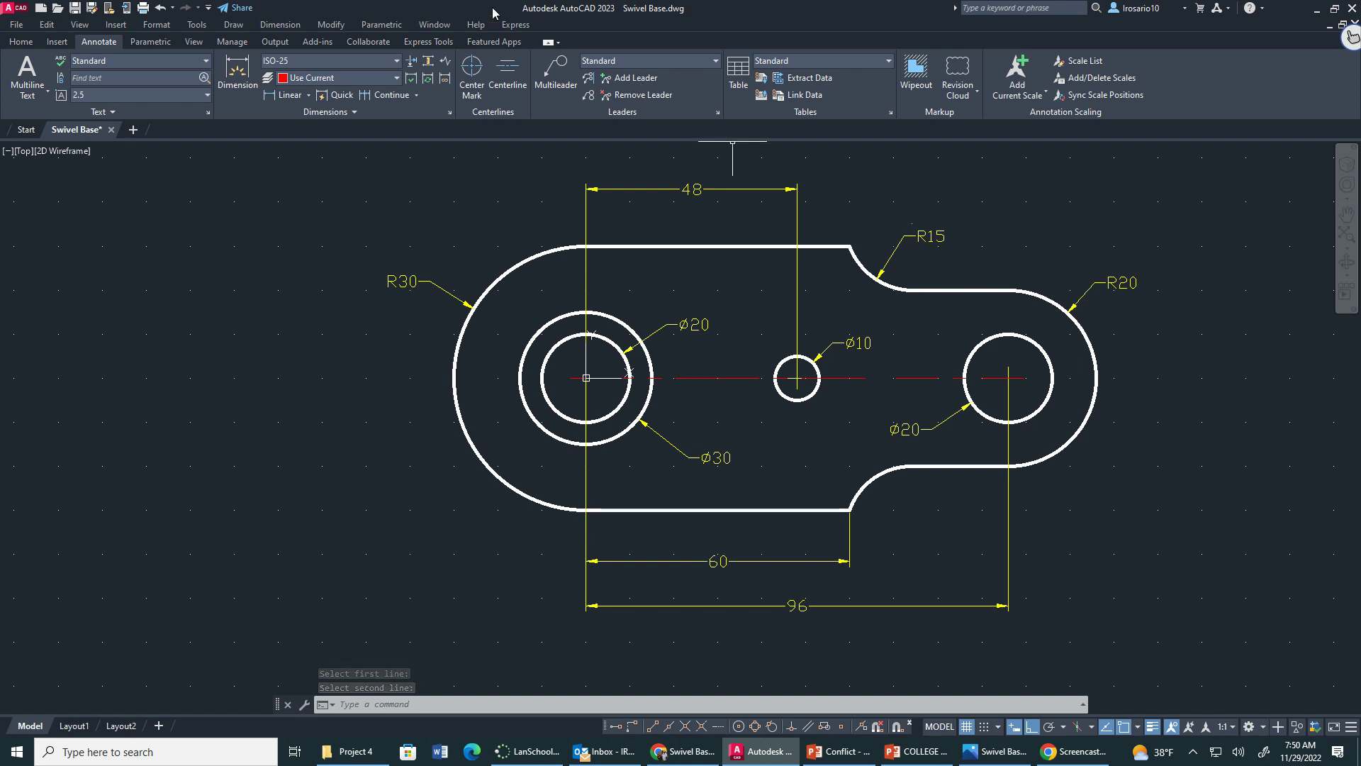
- Add center marks to the R30 arc, the R20 arc and the ø10 middle hole
click(472, 69)
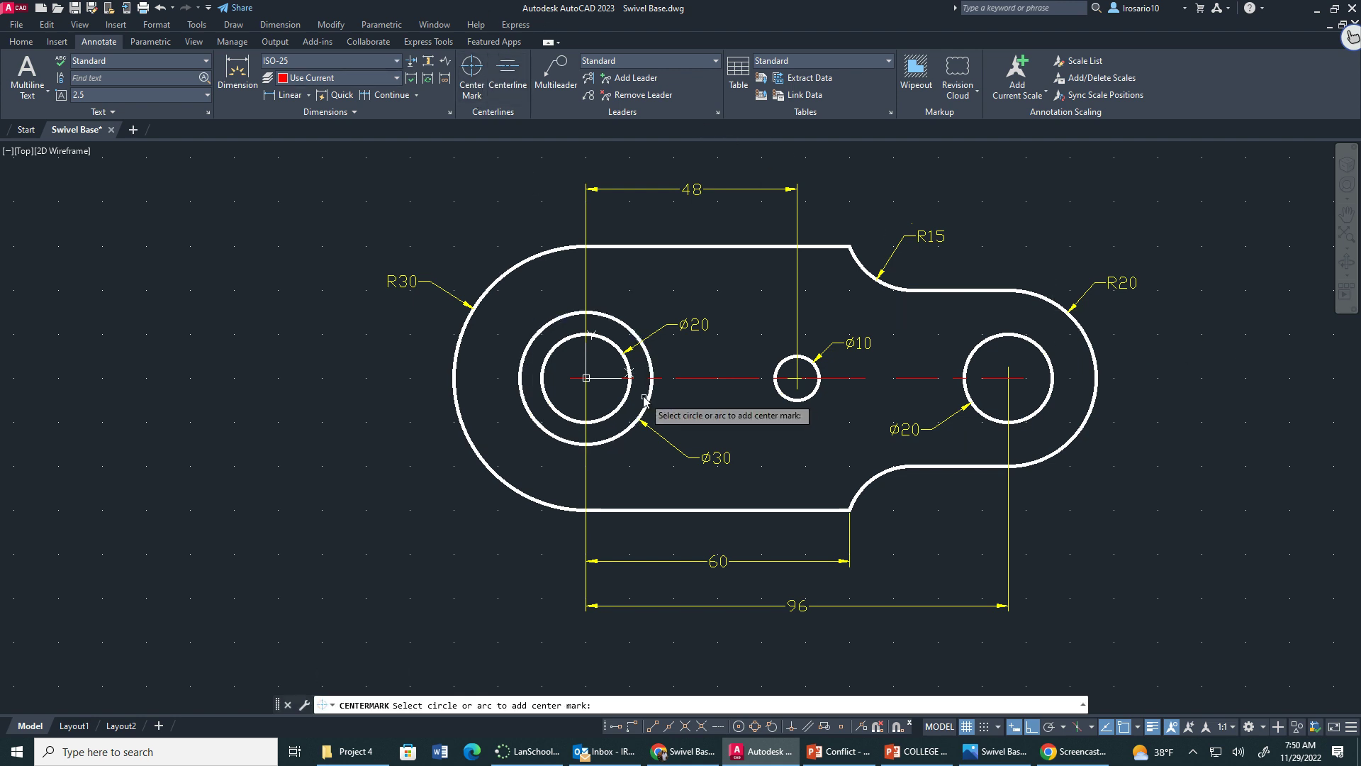
click(491, 283)
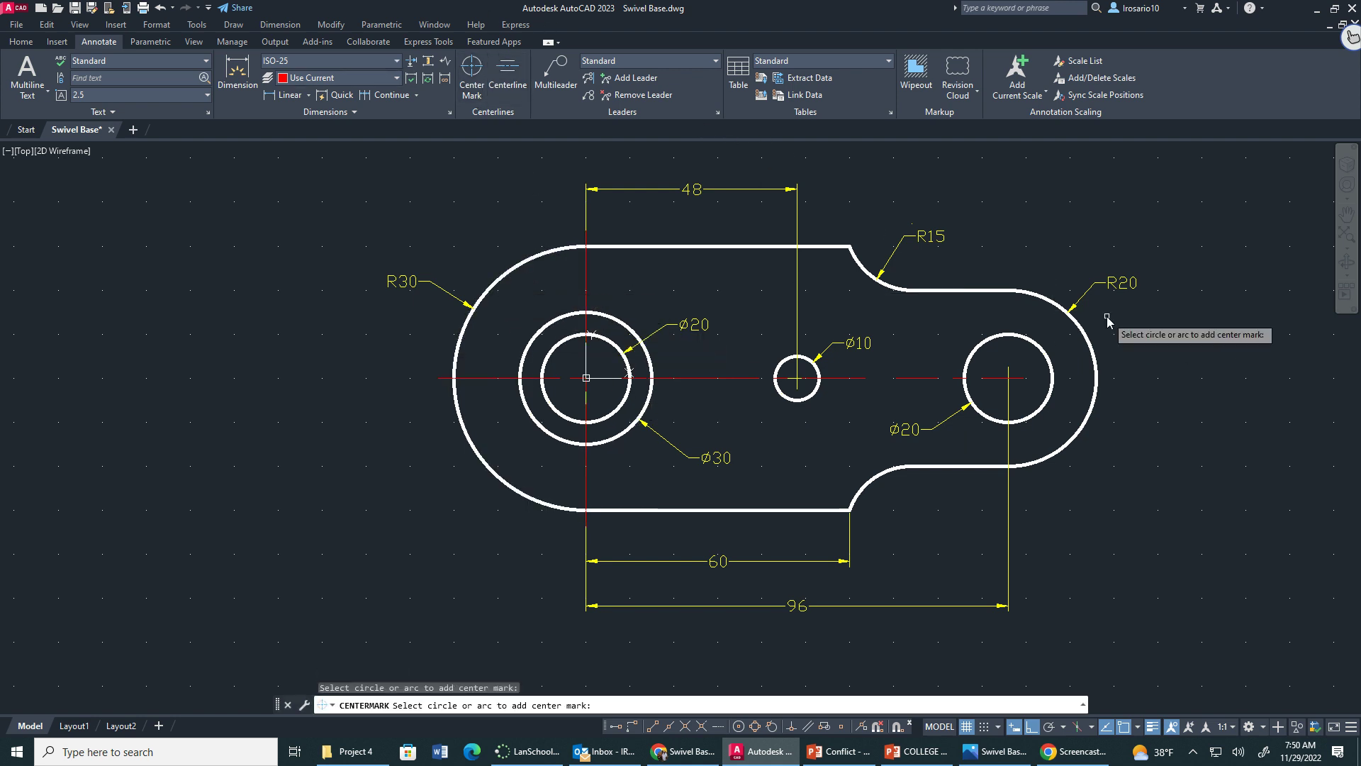
click(1081, 338)
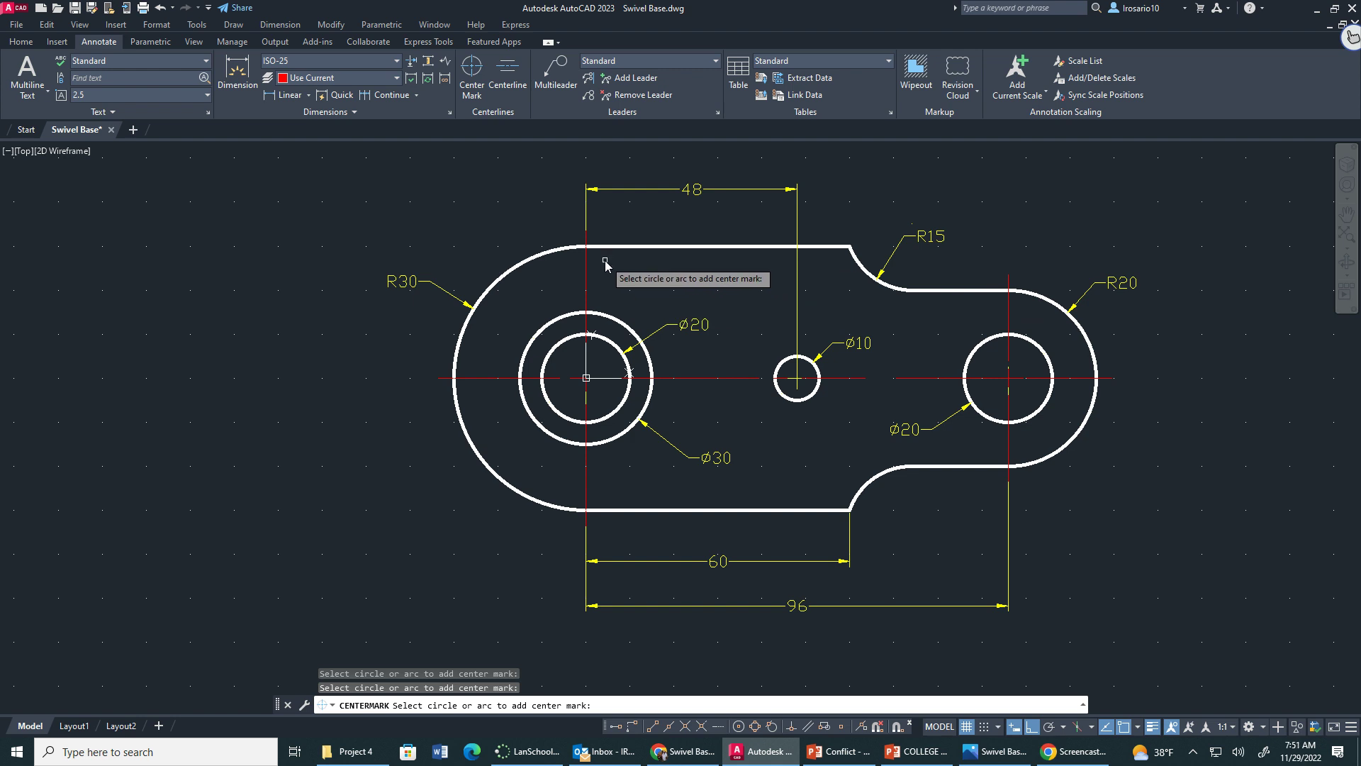
key(Escape)
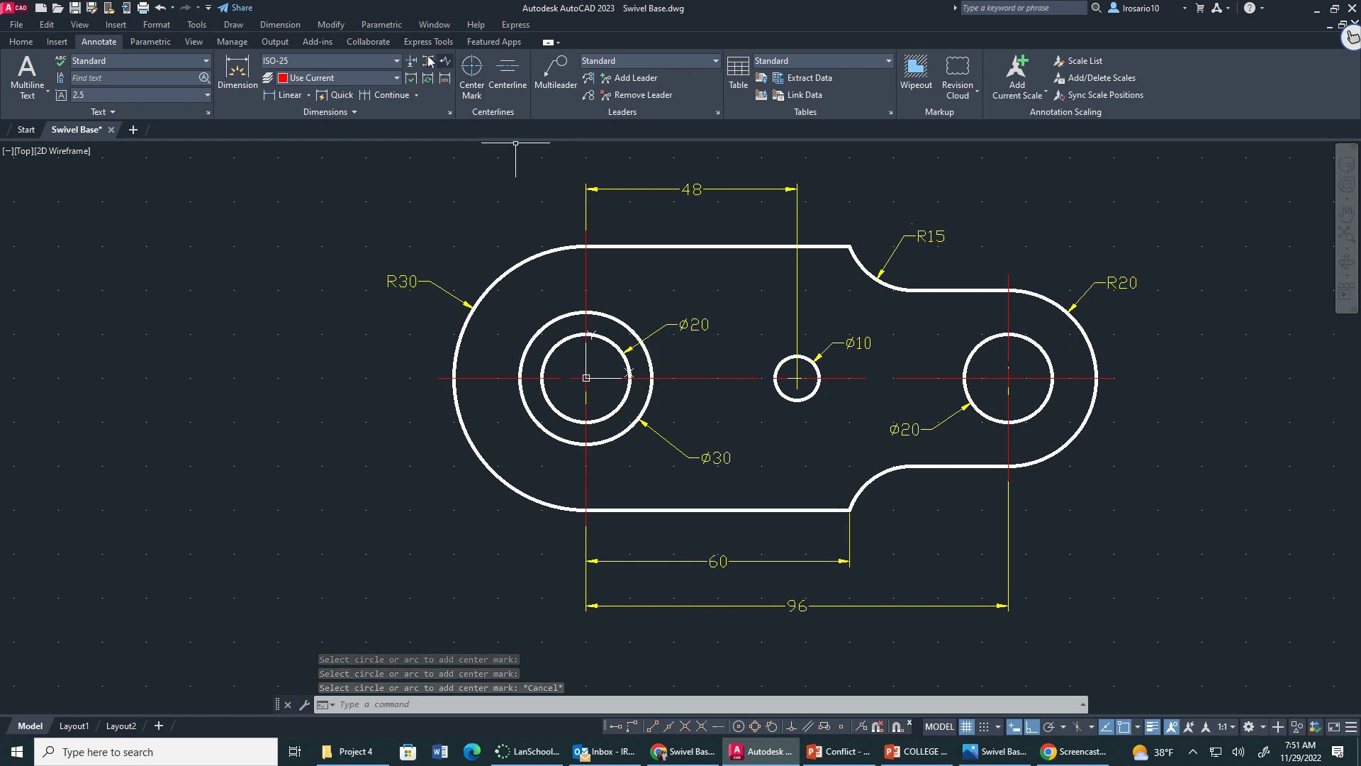
click(471, 71)
click(805, 401)
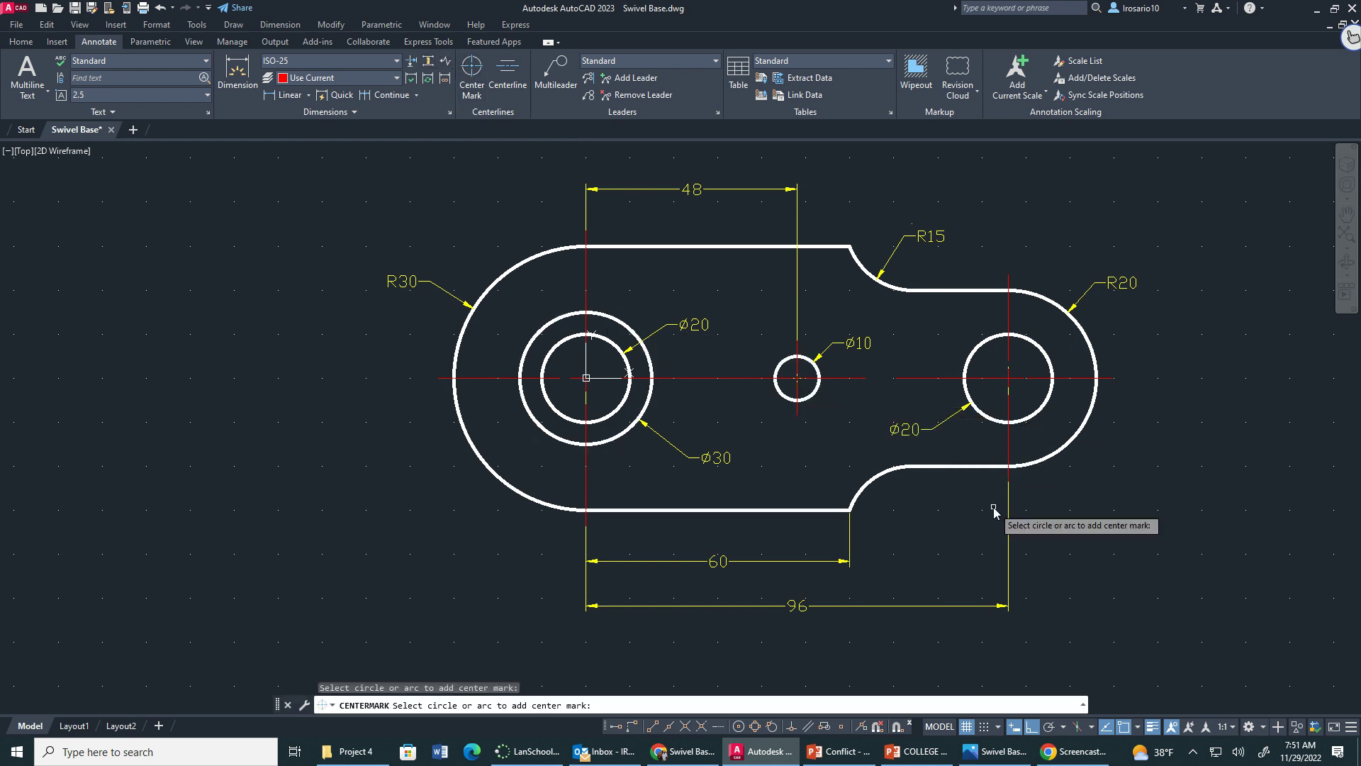
key(Escape)
- Delete the centerline between the left and middle holes and clear the selection
click(739, 379)
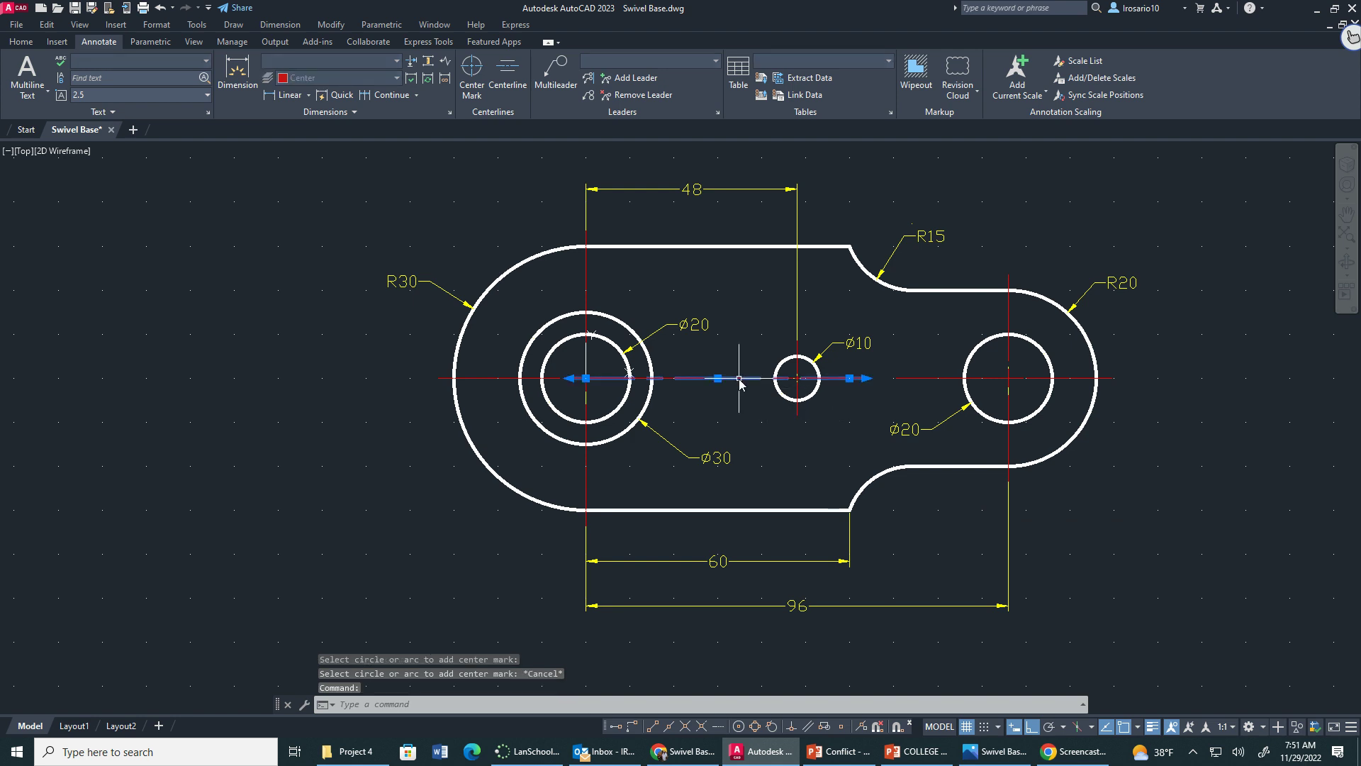
key(Delete)
click(737, 379)
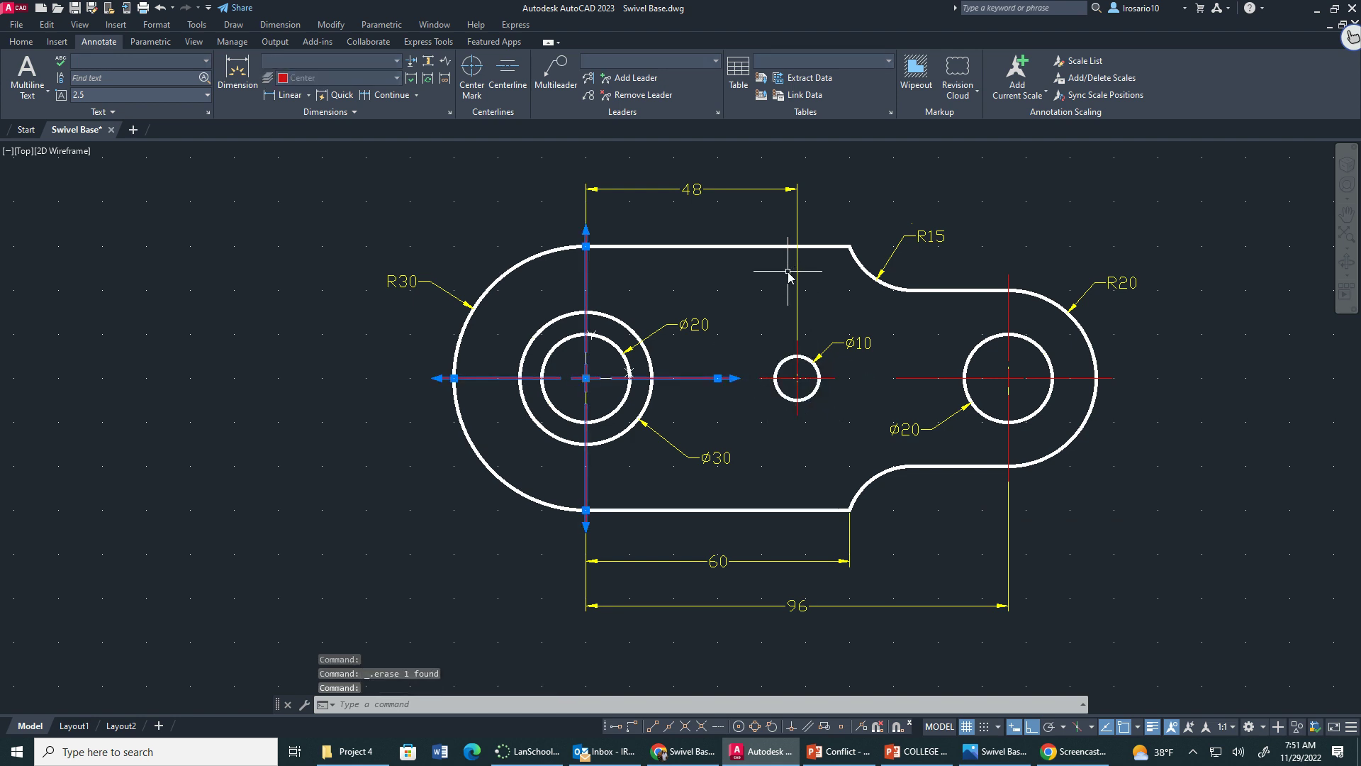
key(Escape)
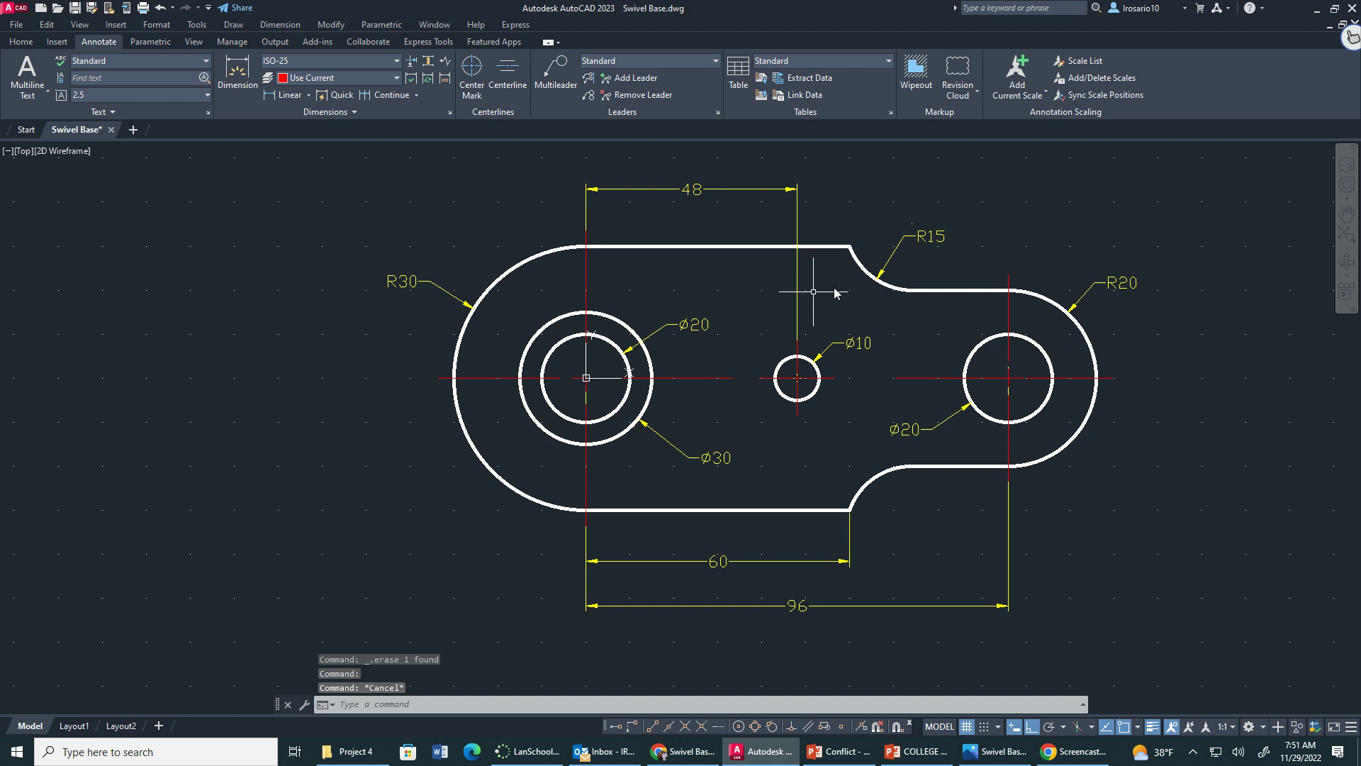
click(1088, 764)
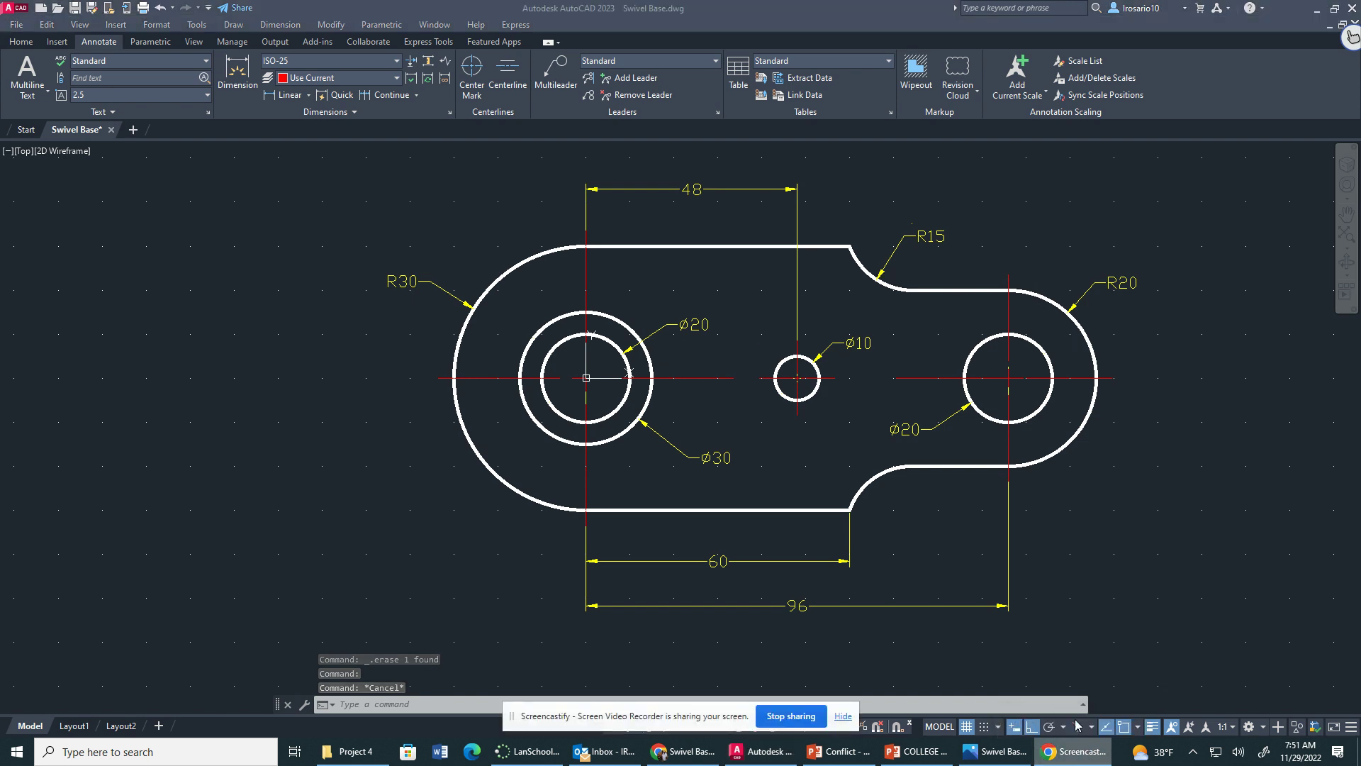